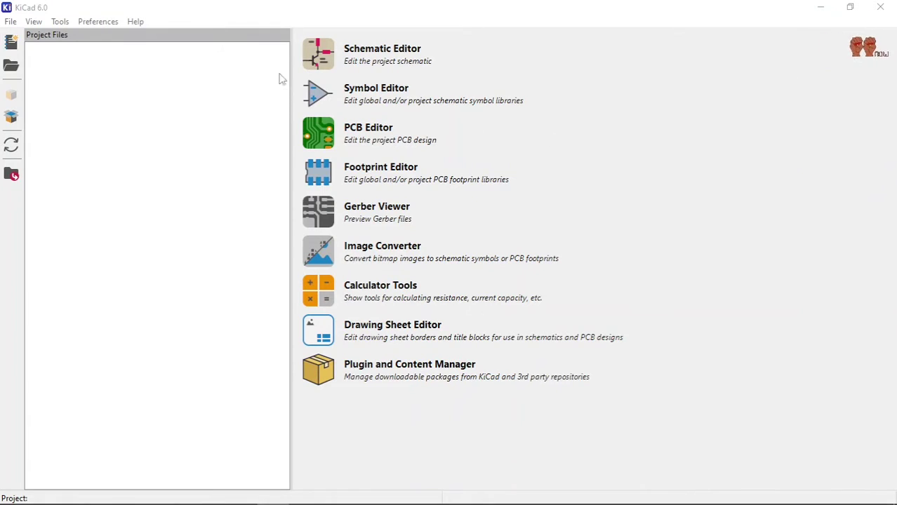
- Open the existing project 1000_Getting_Started.kicad_pro from the 1000_Getting_Started folder
{"action": "left_click", "coordinate": [11, 21]}
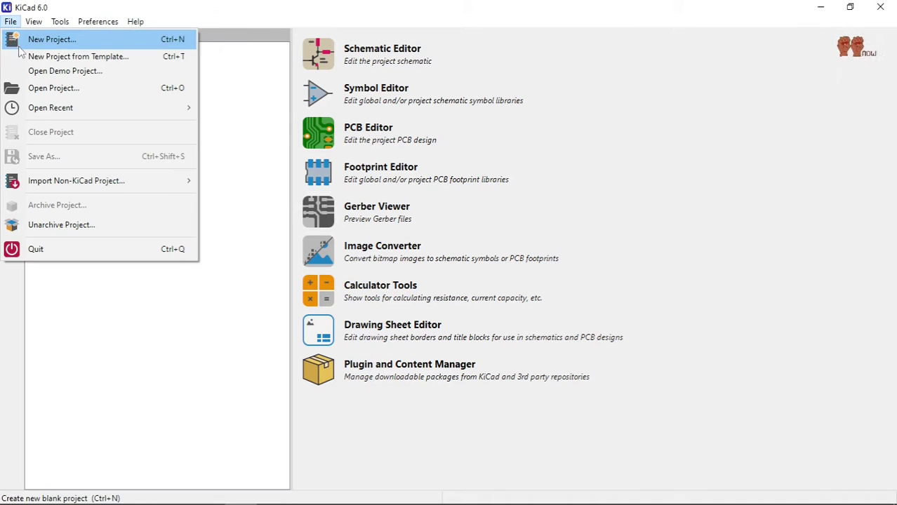
{"action": "left_click", "coordinate": [49, 86]}
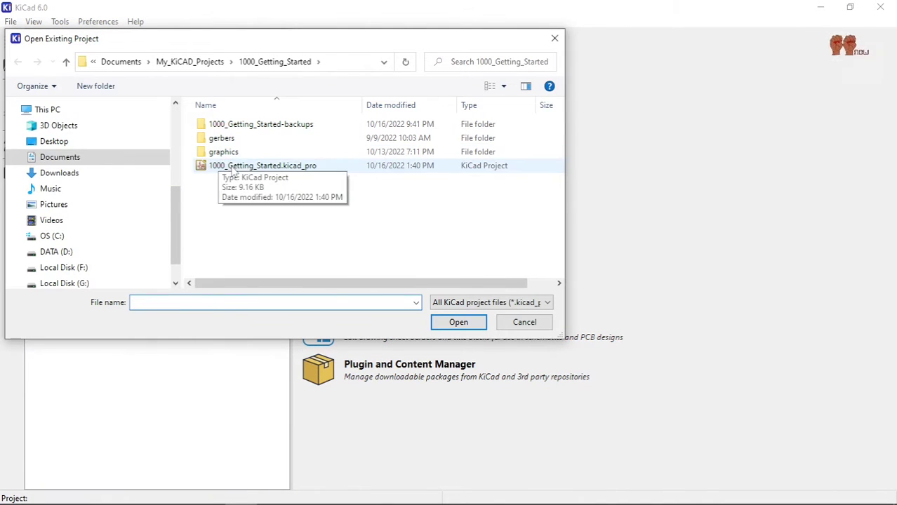
{"action": "left_click", "coordinate": [232, 165]}
{"action": "left_click", "coordinate": [443, 327]}
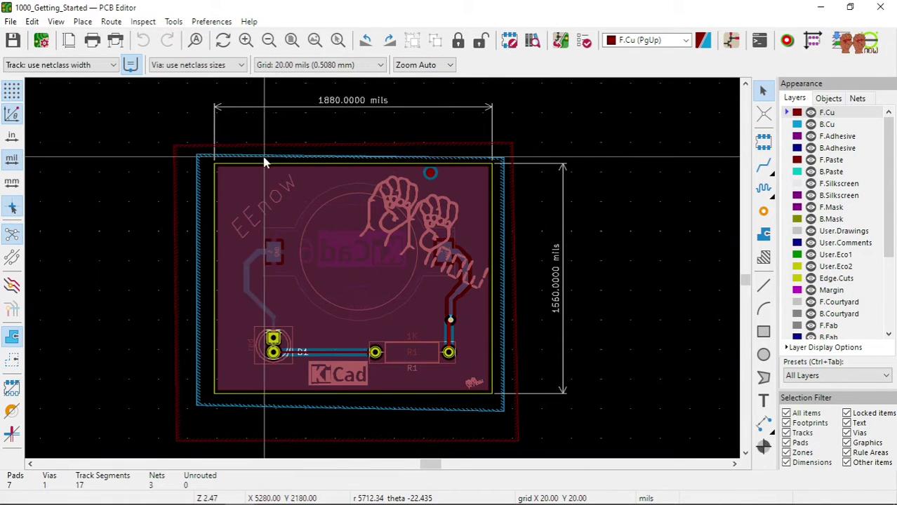
{"action": "left_click", "coordinate": [188, 153]}
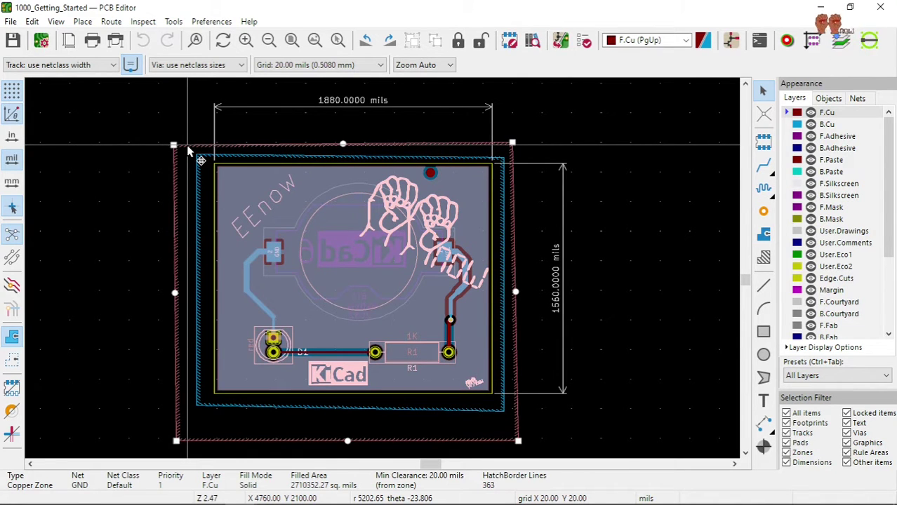
{"action": "key", "text": "Escape"}
{"action": "left_click", "coordinate": [194, 155]}
{"action": "key", "text": "Delete"}
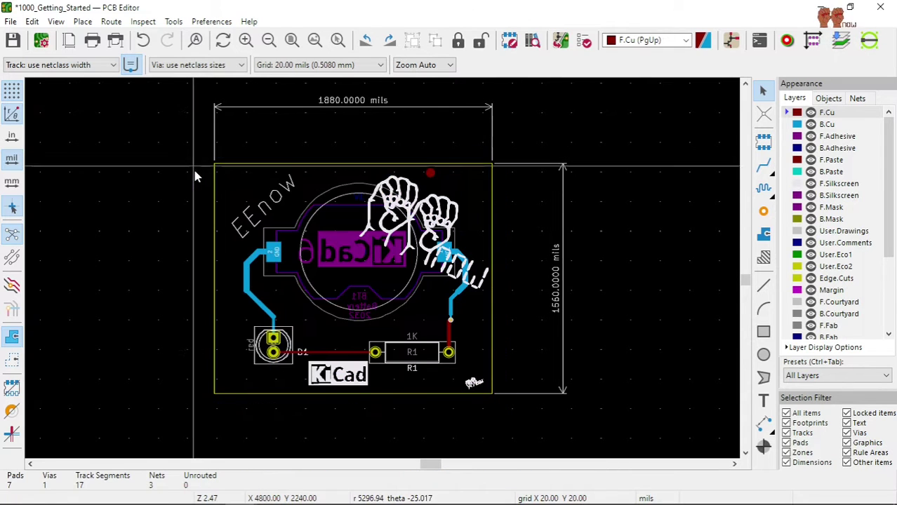
{"action": "key", "text": "ctrl+z"}
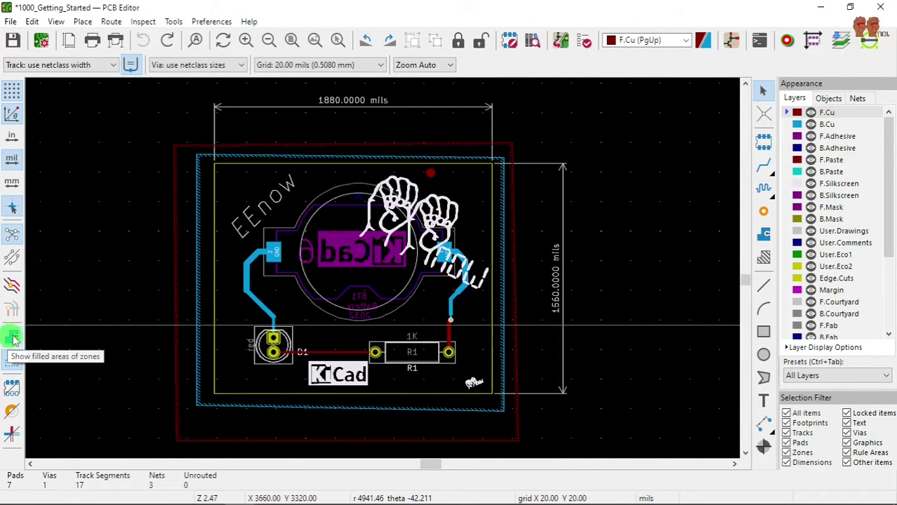
- Compare the zone display with filled areas and with outlines only, leaving filled areas shown
{"action": "left_click", "coordinate": [14, 339]}
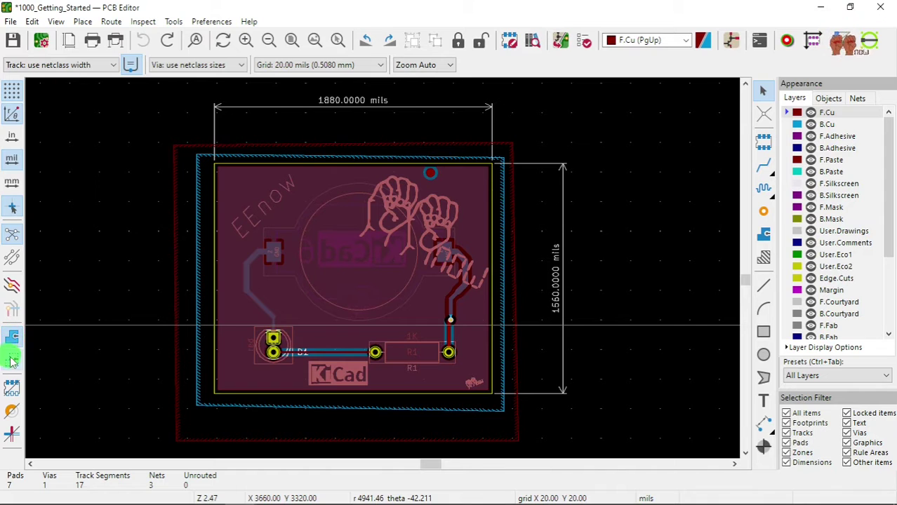
{"action": "left_click", "coordinate": [12, 361]}
{"action": "left_click", "coordinate": [14, 339]}
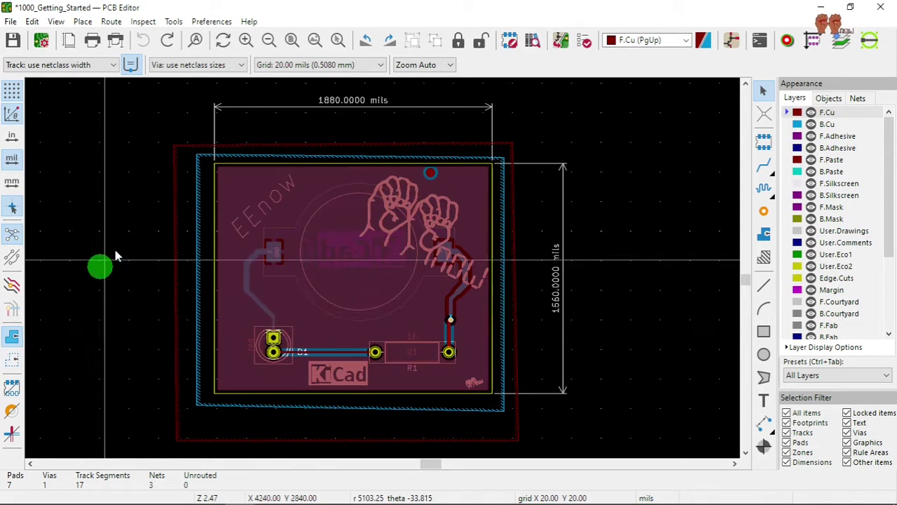
- Delete the existing GND copper zones on F.Cu and B.Cu
{"action": "left_click", "coordinate": [199, 147]}
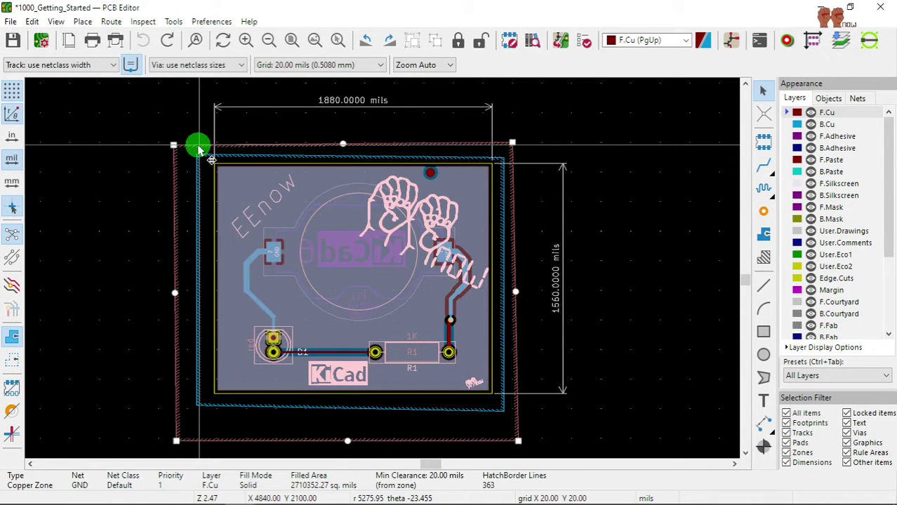
{"action": "key", "text": "Delete"}
{"action": "left_click", "coordinate": [198, 160]}
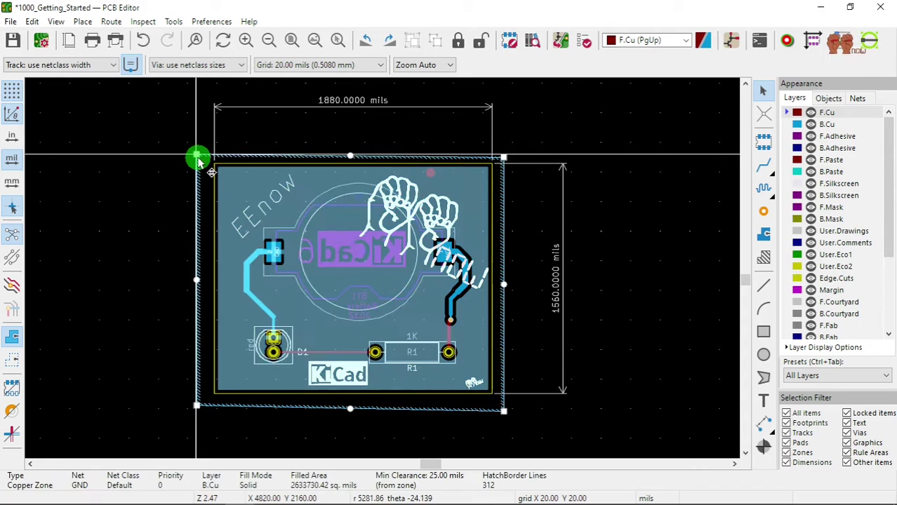
{"action": "key", "text": "Delete"}
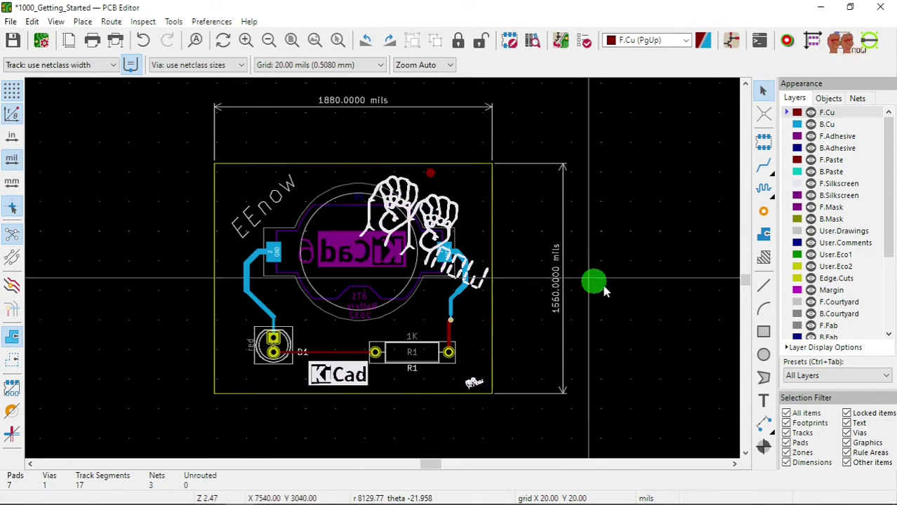
- Start a filled zone on F.Cu just outside the board's upper-left corner and assign it to the GND net
{"action": "left_click", "coordinate": [767, 237]}
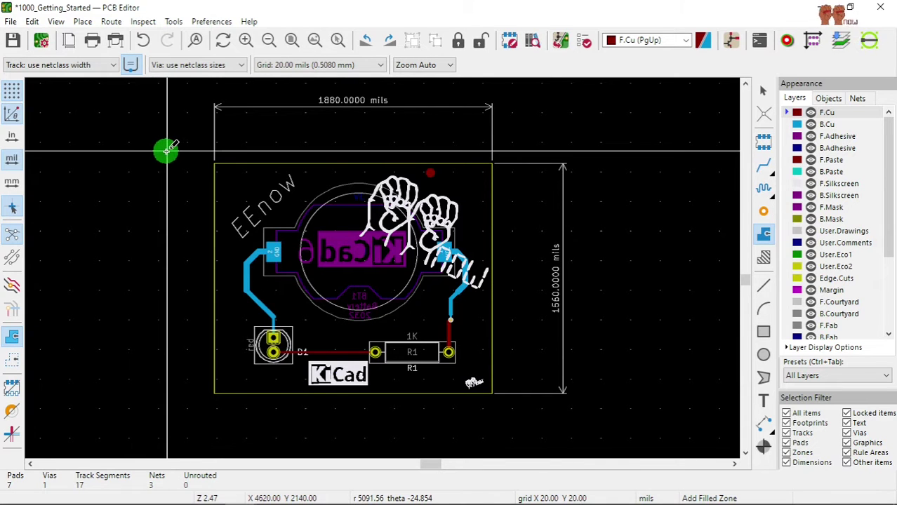
{"action": "scroll", "coordinate": [167, 150], "scroll_direction": "up", "scroll_amount": 1}
{"action": "scroll", "coordinate": [380, 266], "scroll_direction": "down", "scroll_amount": 3}
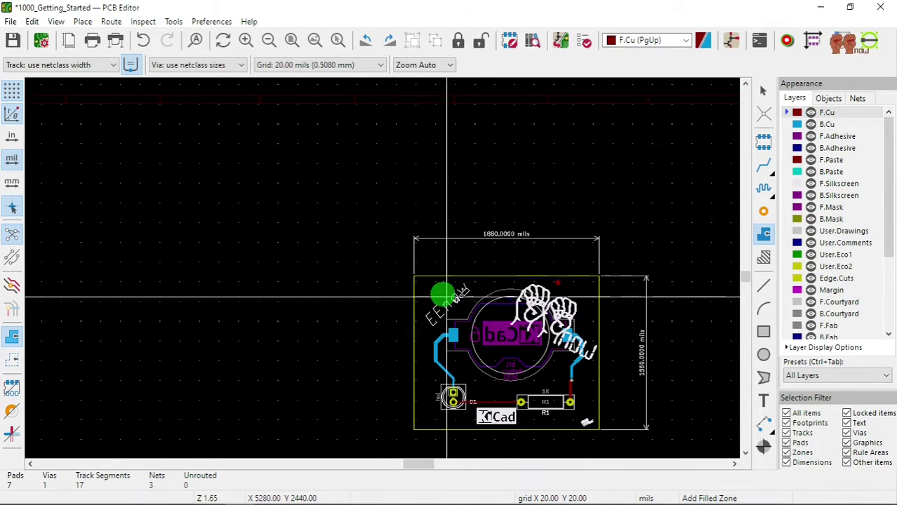
{"action": "left_click", "coordinate": [292, 39]}
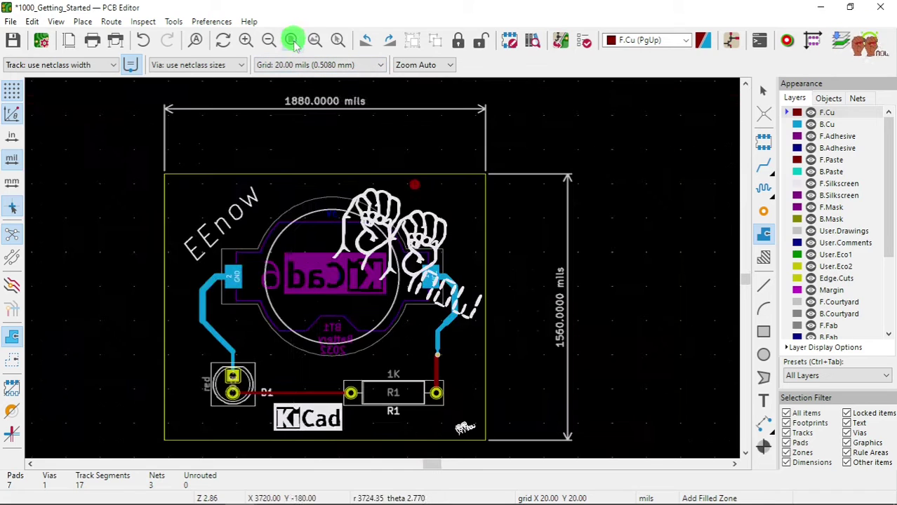
{"action": "scroll", "coordinate": [178, 168], "scroll_direction": "down", "scroll_amount": 1}
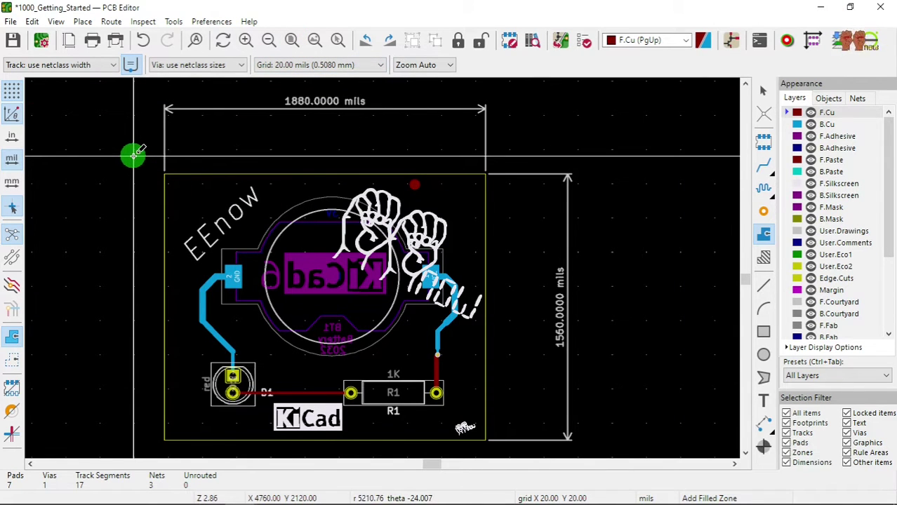
{"action": "left_click", "coordinate": [134, 156]}
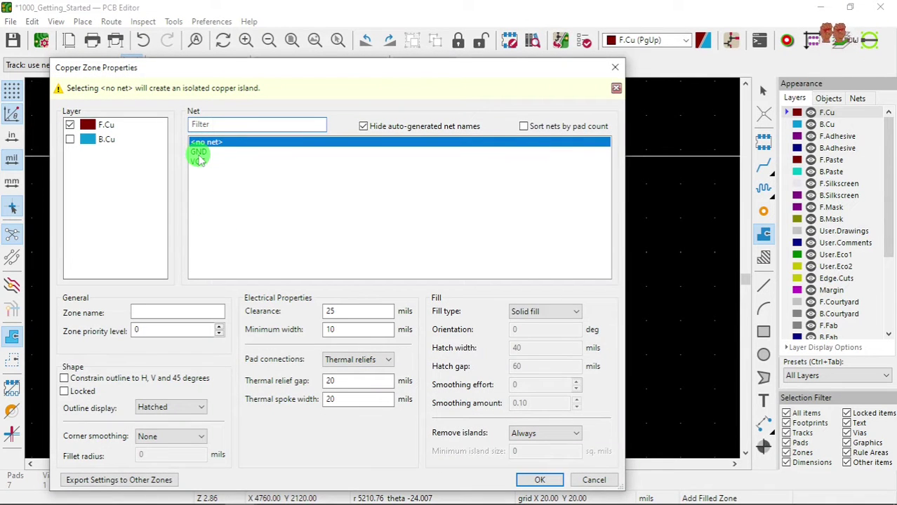
{"action": "left_click", "coordinate": [200, 151]}
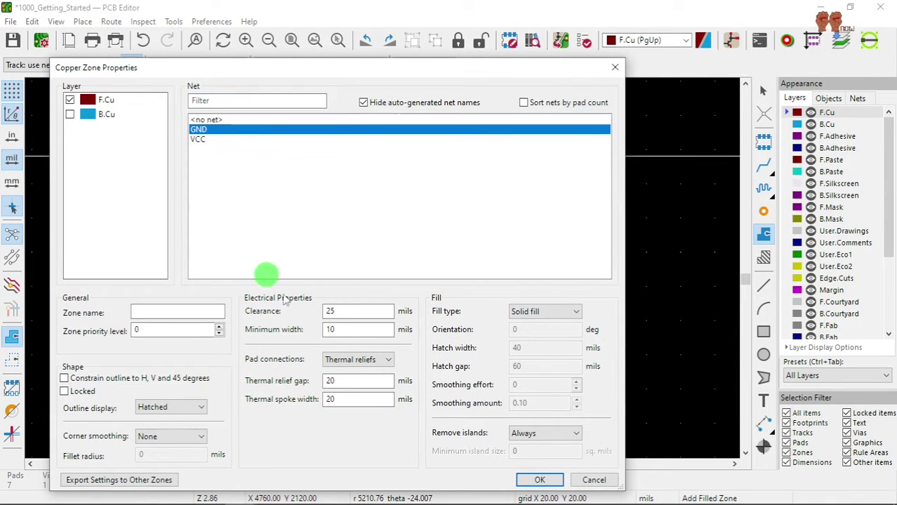
{"action": "left_click", "coordinate": [539, 480]}
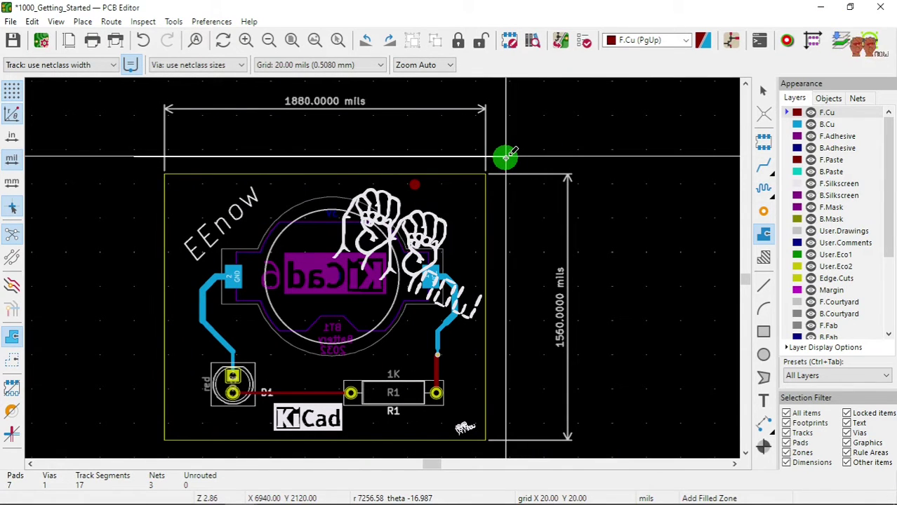
- Trace the F.Cu zone's remaining corners just outside the board edges and close the outline
{"action": "scroll", "coordinate": [487, 321], "scroll_direction": "down", "scroll_amount": 3}
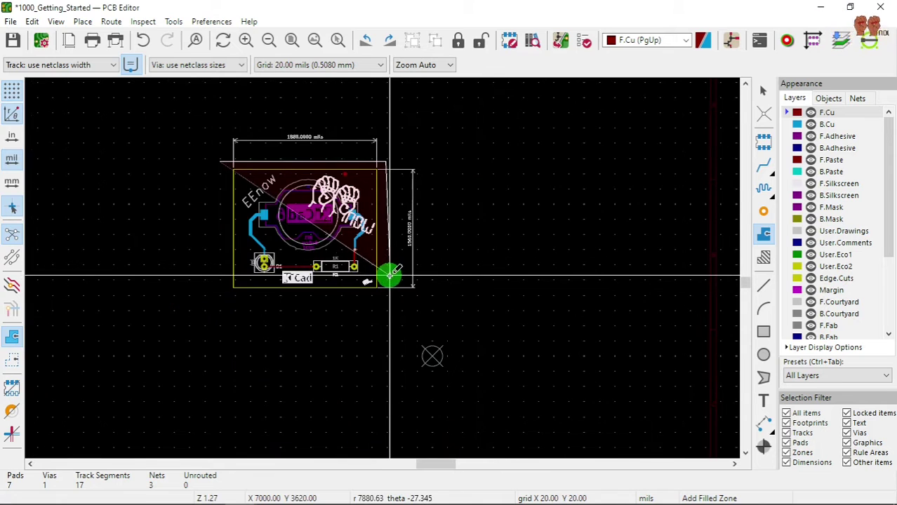
{"action": "scroll", "coordinate": [390, 275], "scroll_direction": "up", "scroll_amount": 2}
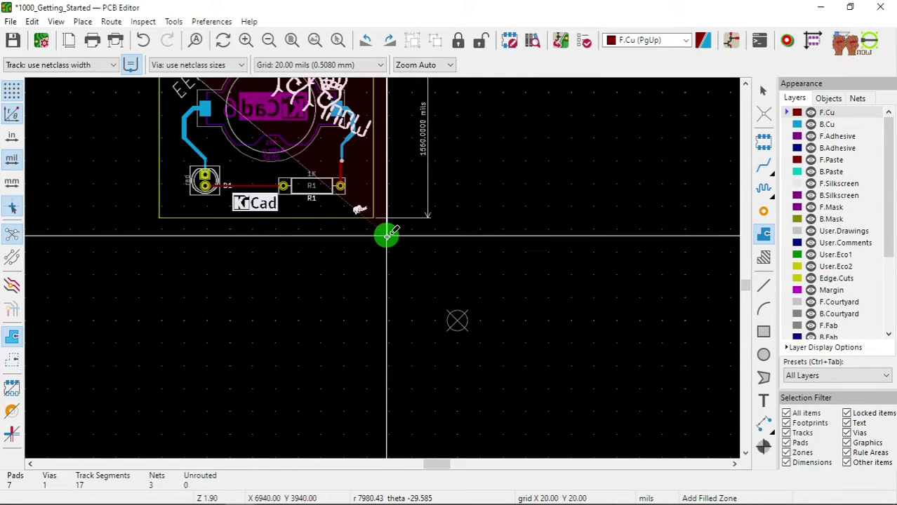
{"action": "left_click", "coordinate": [386, 237]}
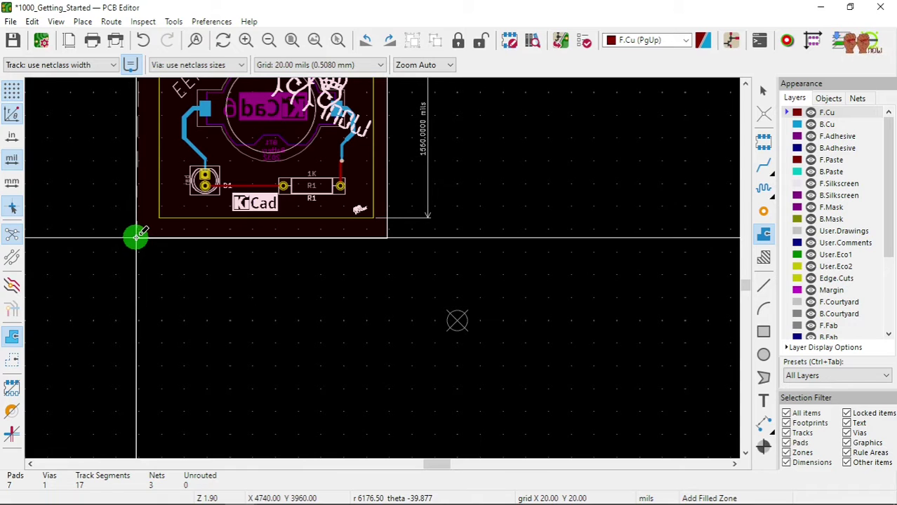
{"action": "scroll", "coordinate": [132, 137], "scroll_direction": "up", "scroll_amount": 5}
{"action": "scroll", "coordinate": [382, 256], "scroll_direction": "down", "scroll_amount": 6}
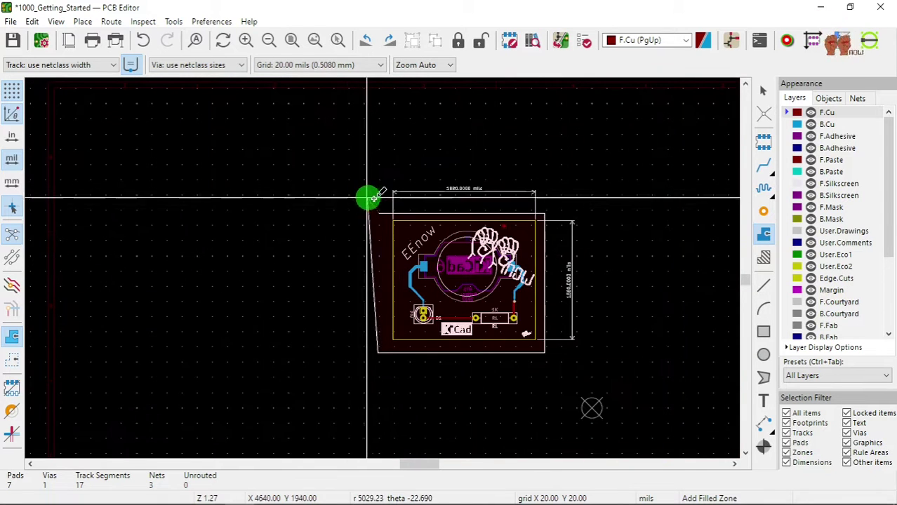
{"action": "right_click", "coordinate": [382, 235]}
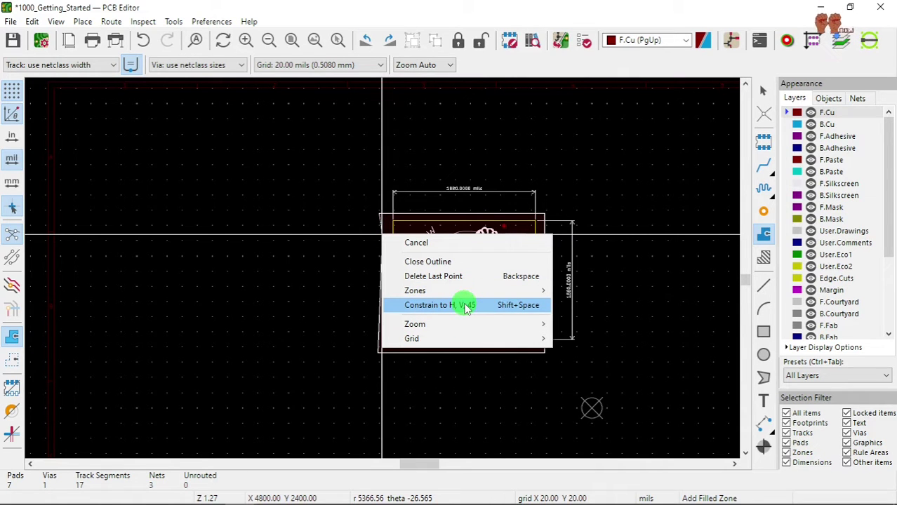
{"action": "left_click", "coordinate": [464, 261]}
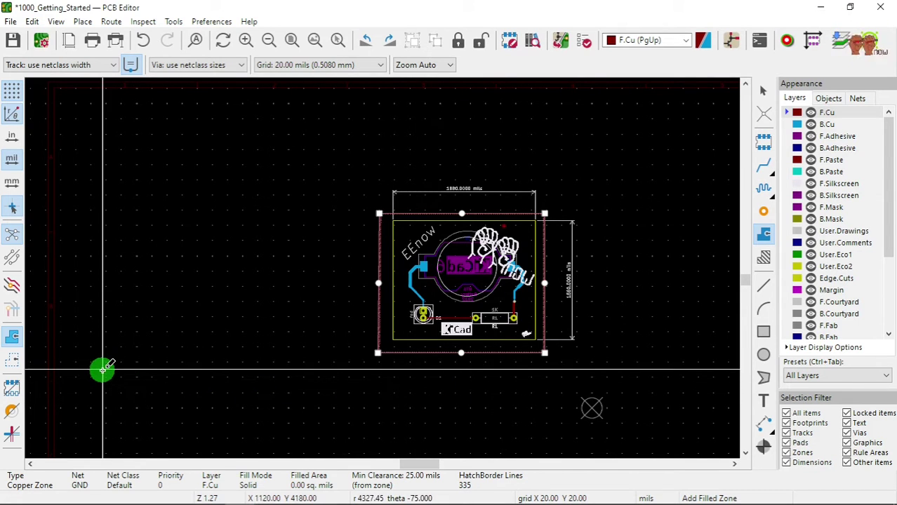
- Fill all zones so the F.Cu ground zone is poured, and inspect the copper across the board
{"action": "key", "text": "b"}
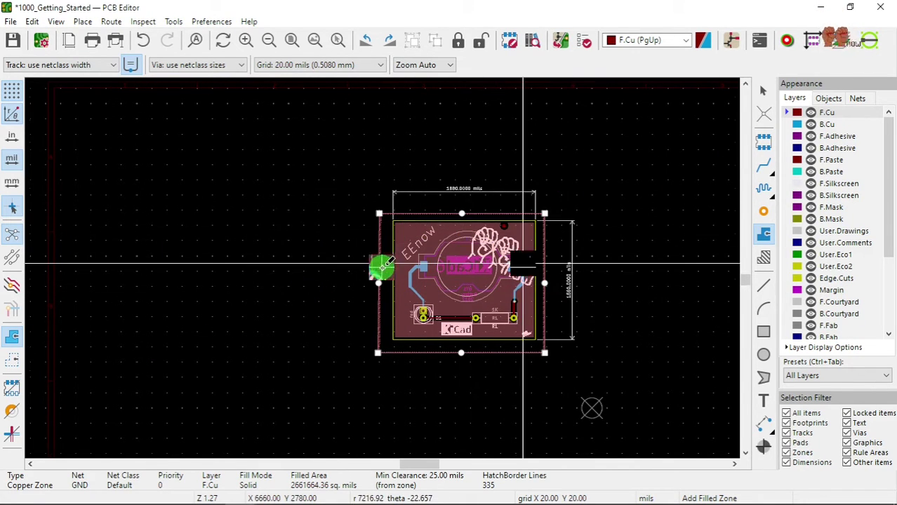
{"action": "scroll", "coordinate": [381, 266], "scroll_direction": "up", "scroll_amount": 5}
{"action": "scroll", "coordinate": [381, 266], "scroll_direction": "down", "scroll_amount": 1}
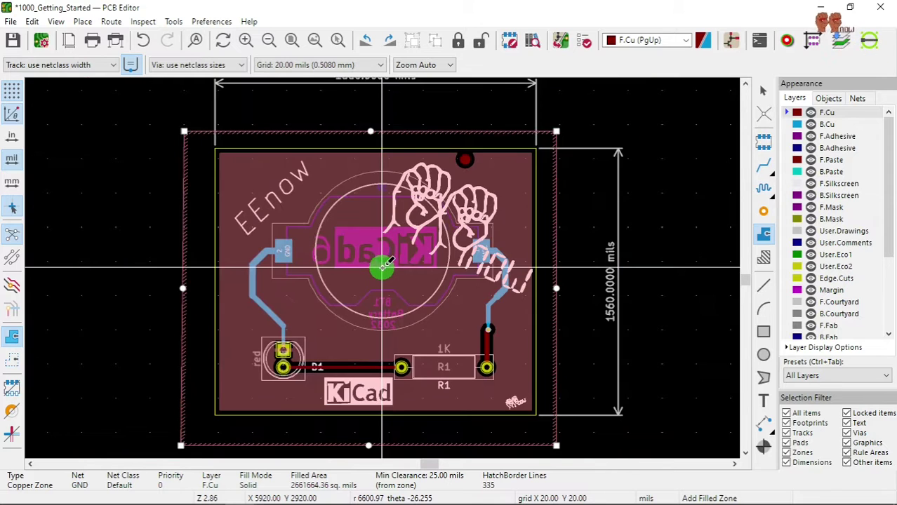
{"action": "scroll", "coordinate": [381, 266], "scroll_direction": "down", "scroll_amount": 3}
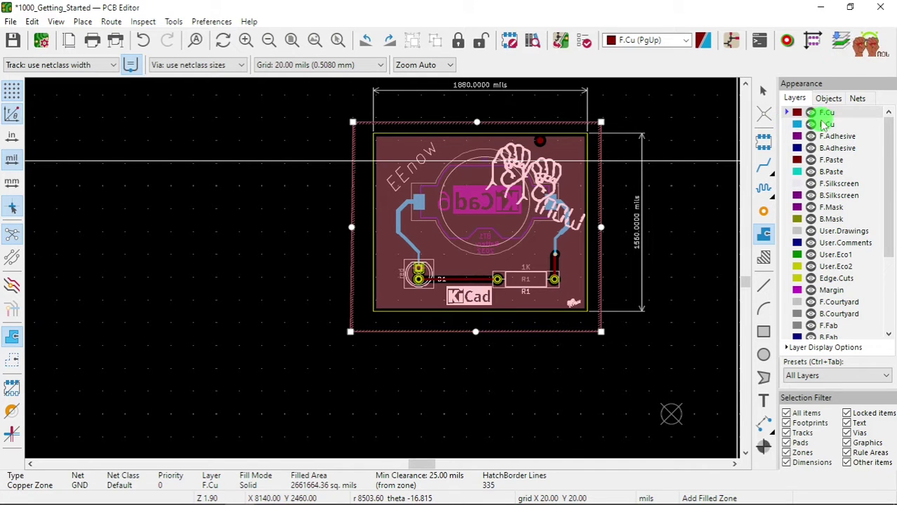
- Make B.Cu the active layer and start a GND filled zone outside the F.Cu zone's upper-left corner
{"action": "left_click", "coordinate": [790, 126]}
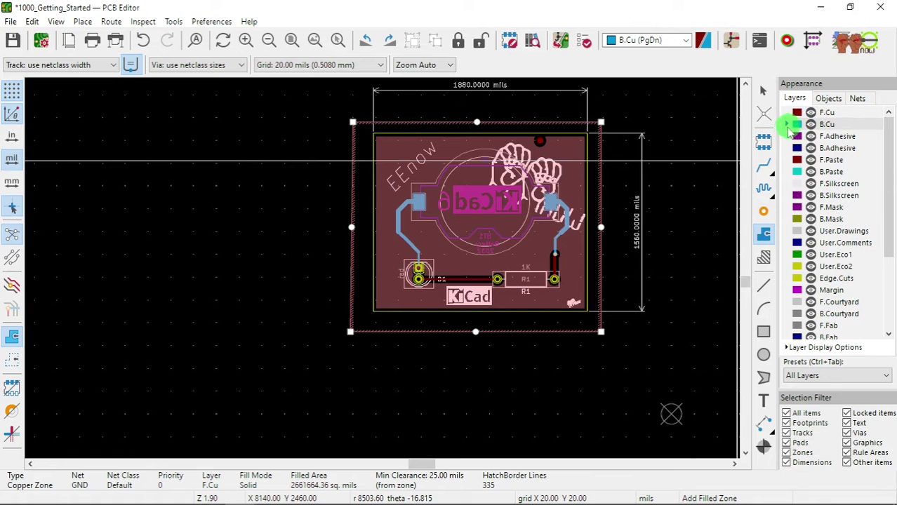
{"action": "left_click", "coordinate": [789, 113]}
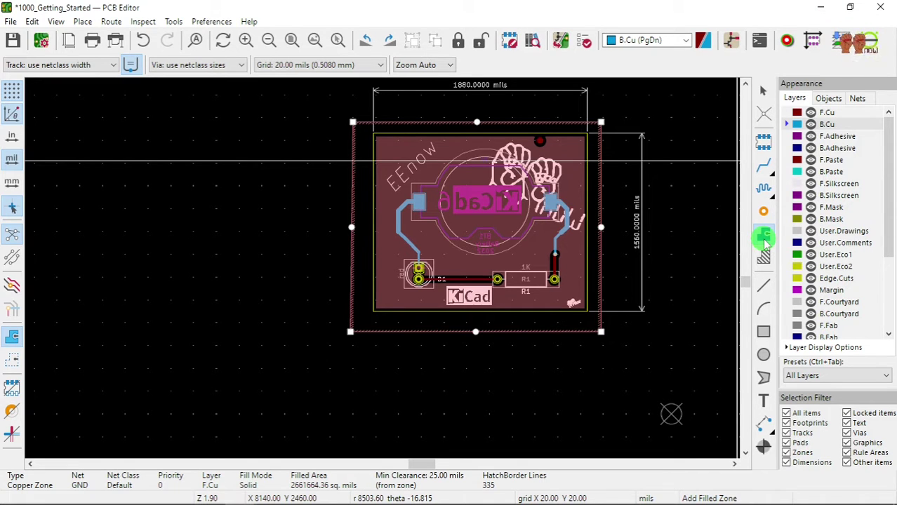
{"action": "left_click", "coordinate": [763, 236]}
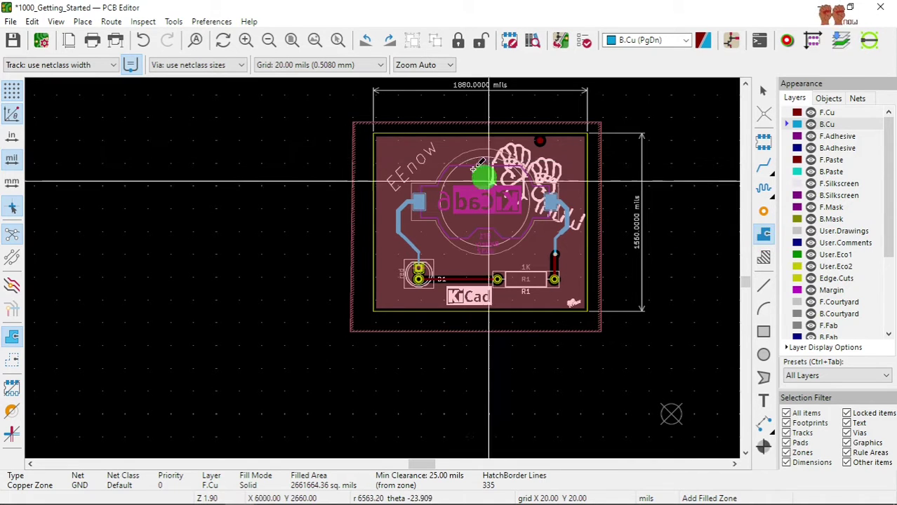
{"action": "left_click", "coordinate": [335, 110]}
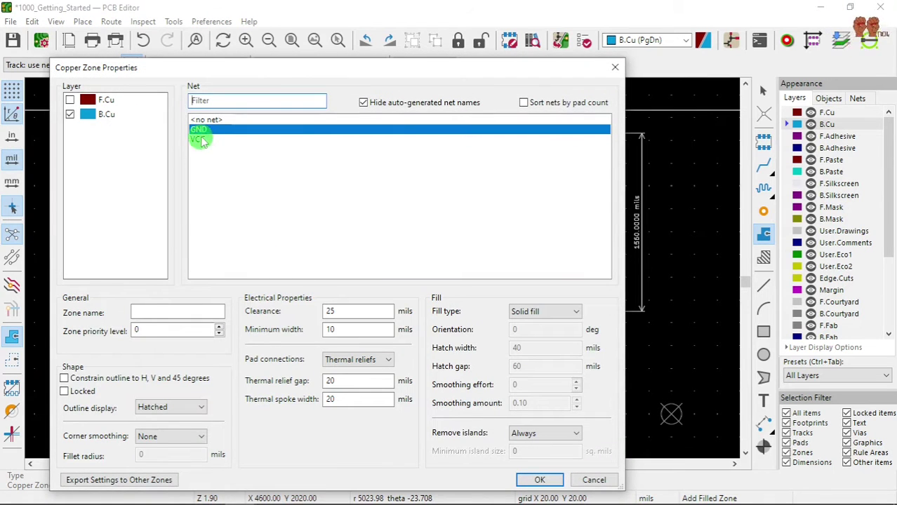
{"action": "left_click", "coordinate": [539, 480]}
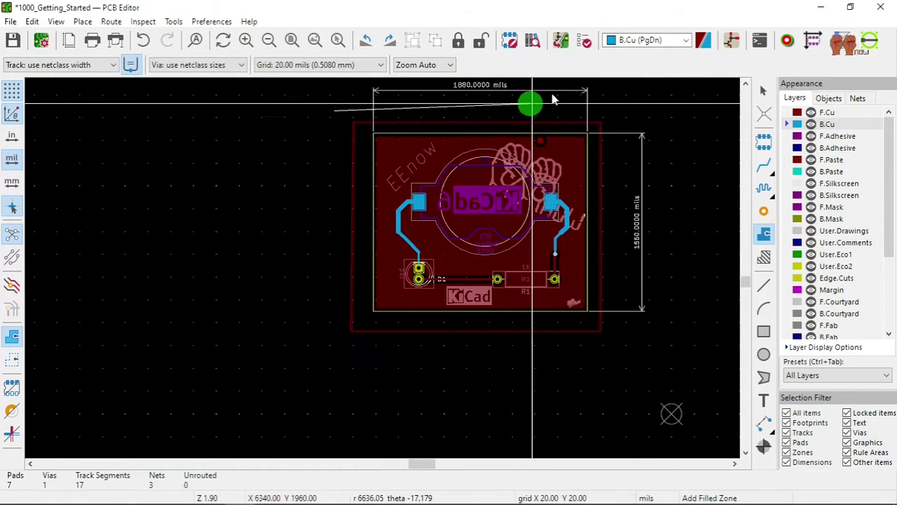
- Trace the B.Cu GND zone's remaining corners outside the F.Cu zone's edges and close the outline
{"action": "left_click", "coordinate": [628, 110]}
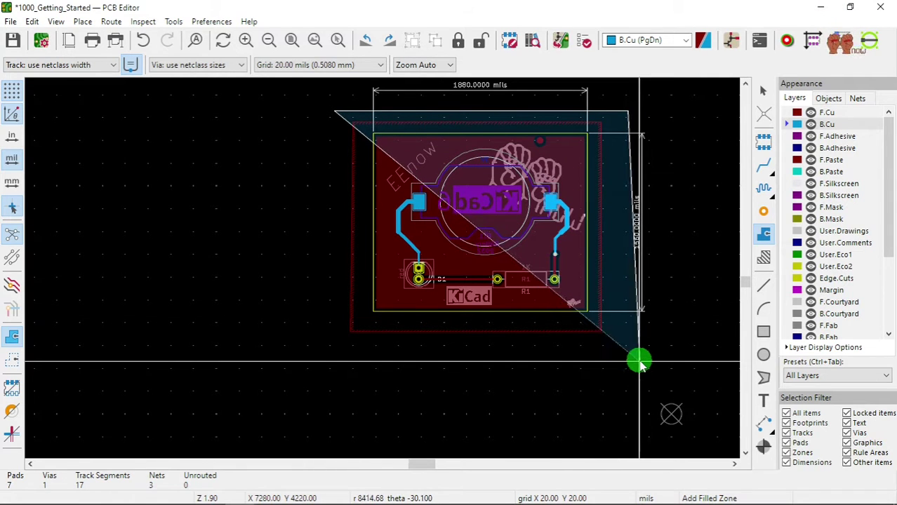
{"action": "left_click", "coordinate": [629, 364]}
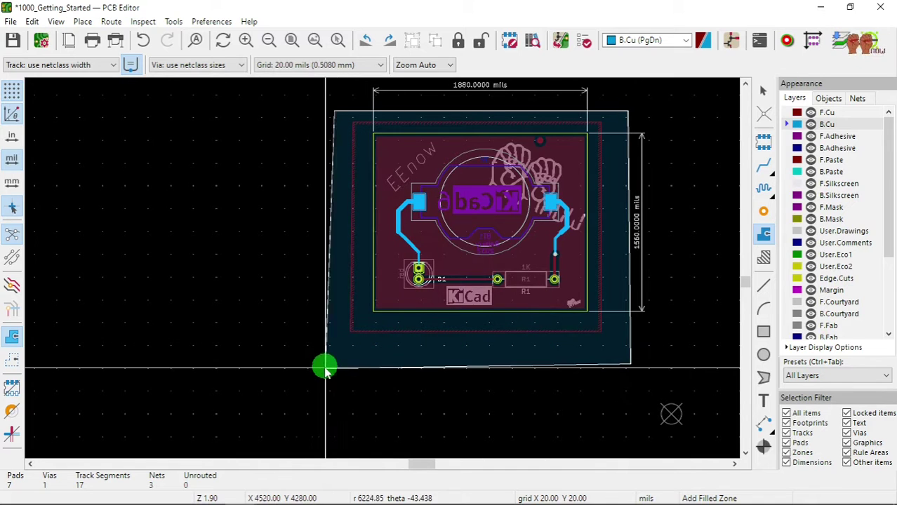
{"action": "left_click", "coordinate": [332, 368]}
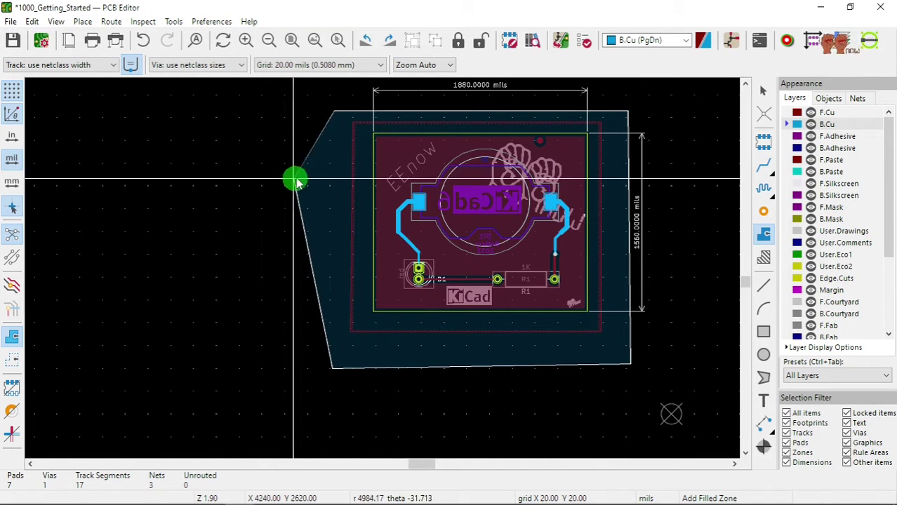
{"action": "right_click", "coordinate": [313, 185]}
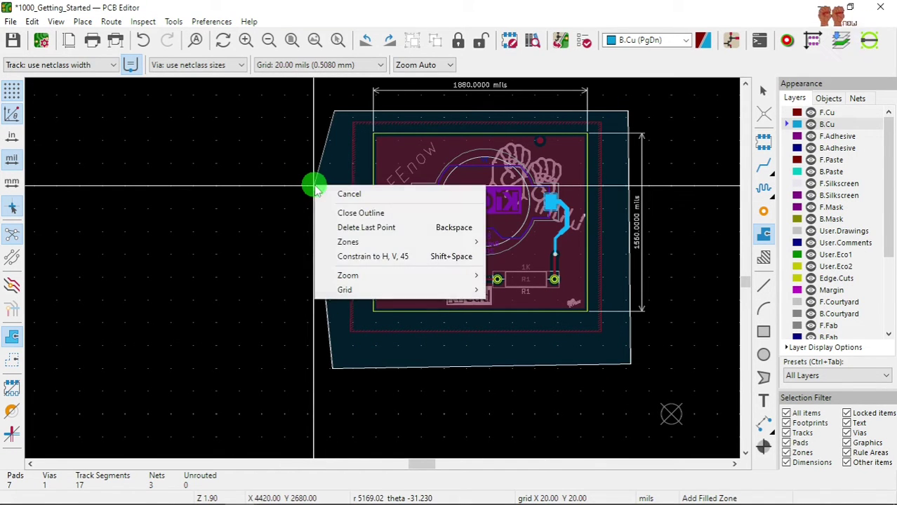
{"action": "left_click", "coordinate": [372, 212]}
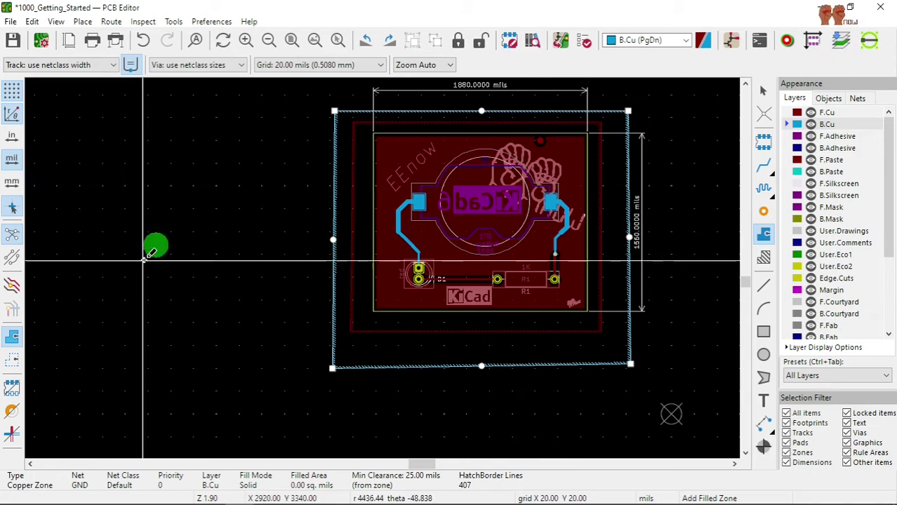
- Display only the zone outlines and start a VCC filled zone on B.Cu just above and left of the battery's VCC pad
{"action": "left_click", "coordinate": [12, 359]}
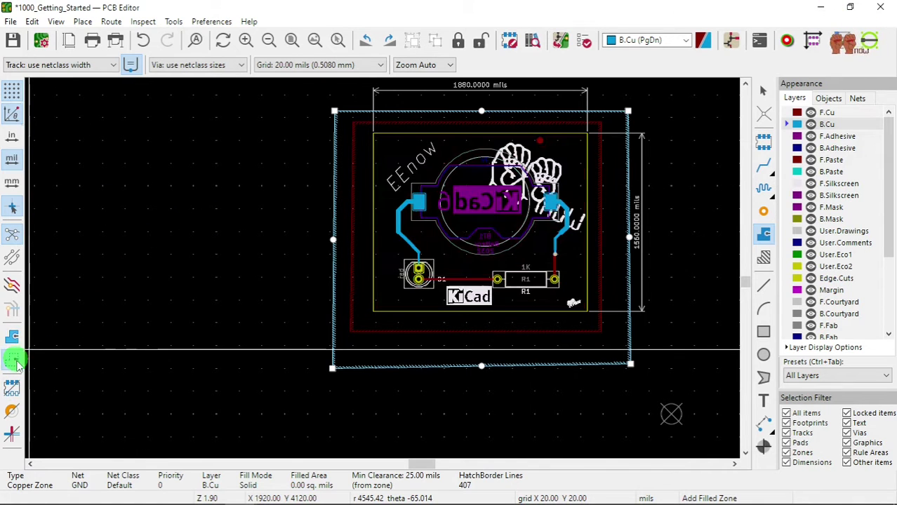
{"action": "scroll", "coordinate": [551, 230], "scroll_direction": "up", "scroll_amount": 3}
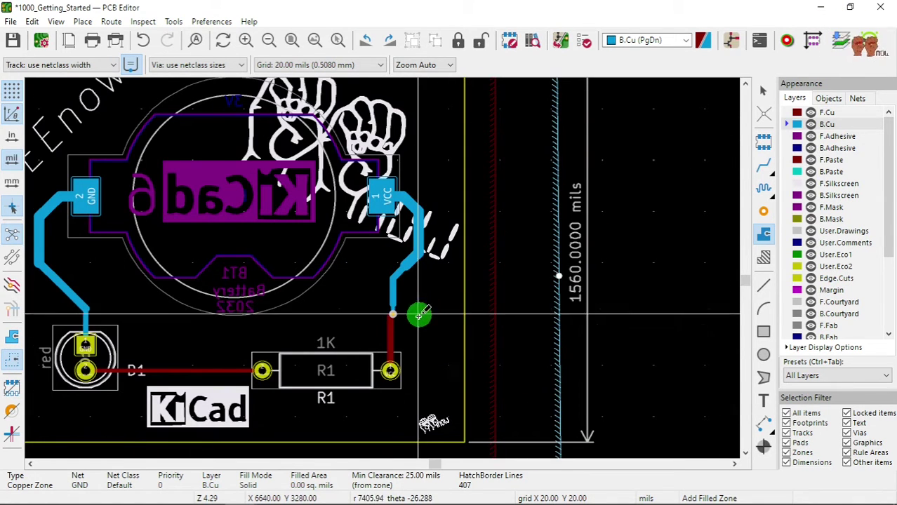
{"action": "scroll", "coordinate": [377, 221], "scroll_direction": "up", "scroll_amount": 3}
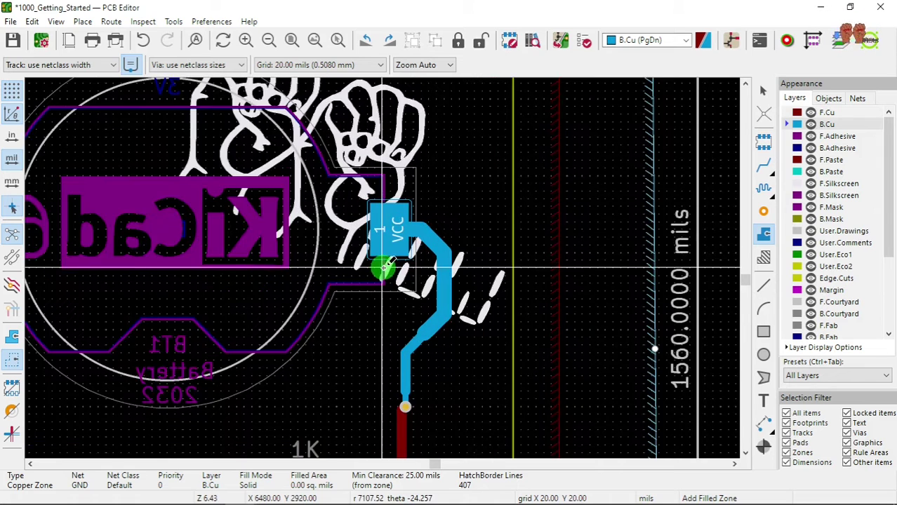
{"action": "scroll", "coordinate": [381, 259], "scroll_direction": "down", "scroll_amount": 3}
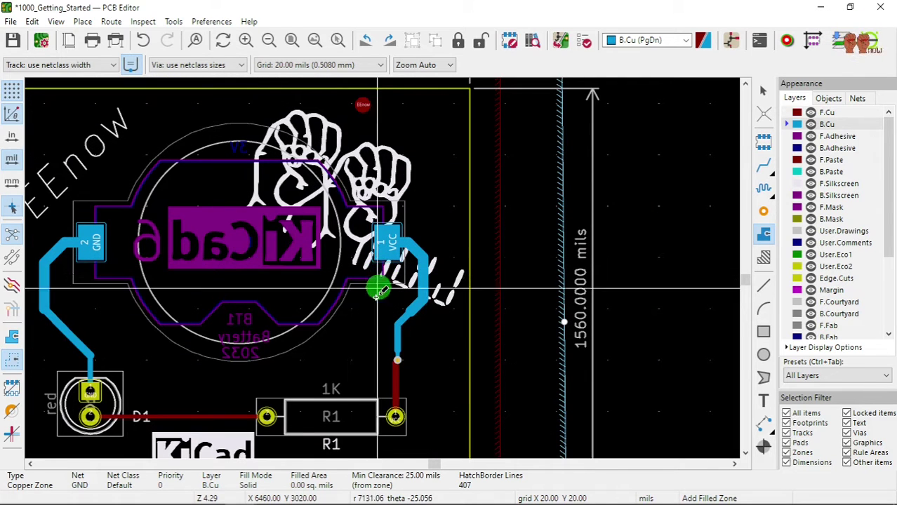
{"action": "left_click", "coordinate": [349, 188]}
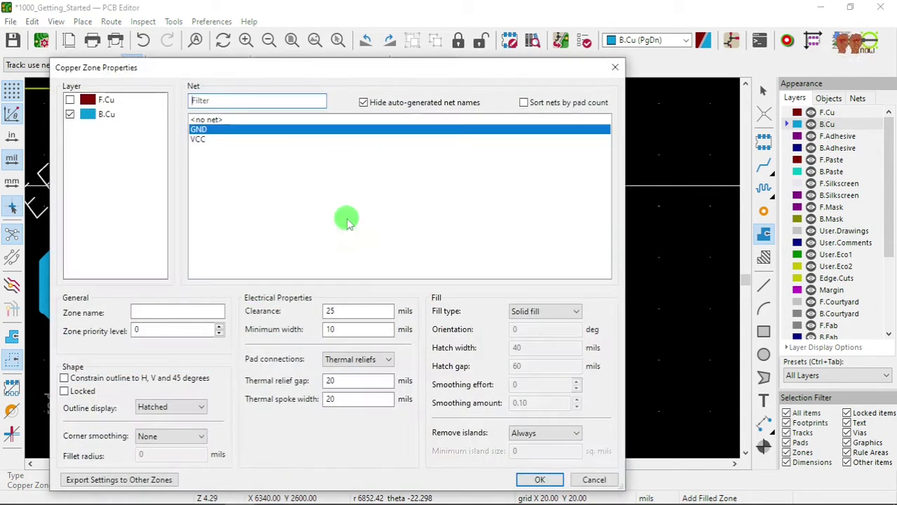
{"action": "left_click", "coordinate": [199, 139]}
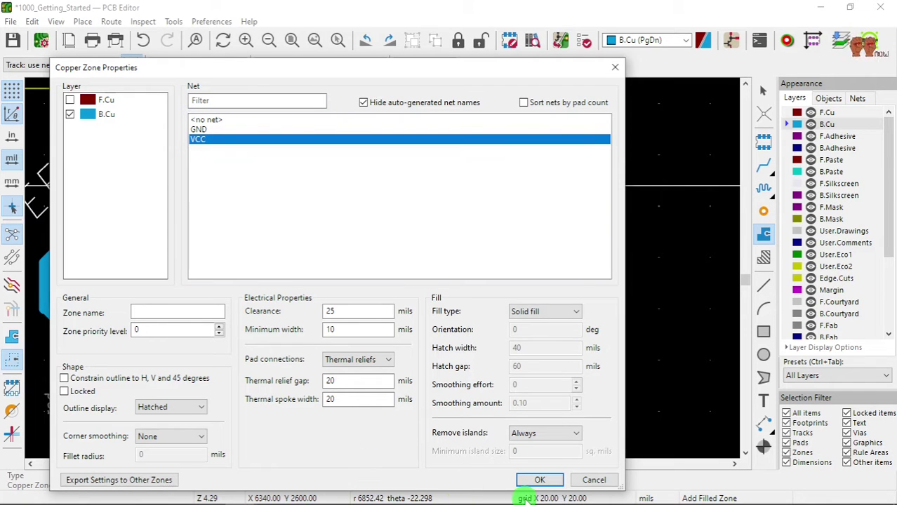
{"action": "left_click", "coordinate": [539, 481]}
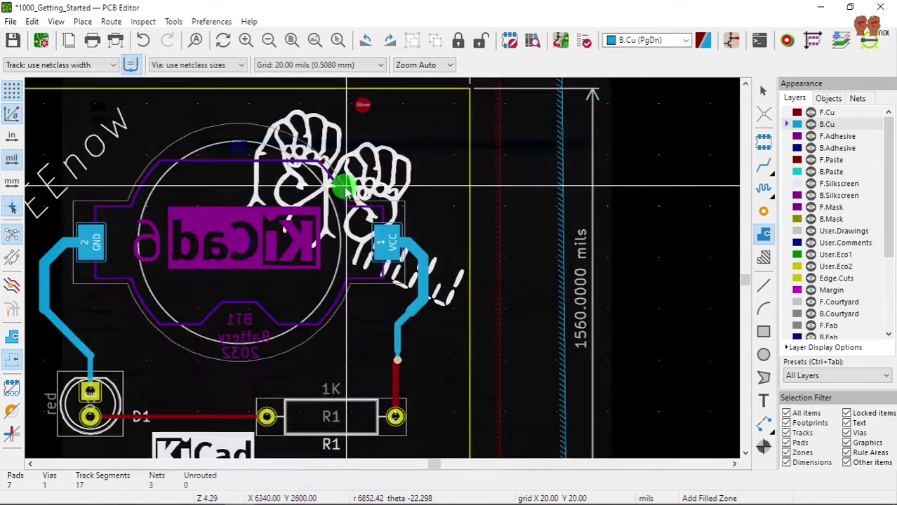
- Trace the VCC zone's remaining corners around the battery's VCC pad and its track, and close the outline
{"action": "left_click", "coordinate": [426, 187]}
{"action": "left_click", "coordinate": [439, 228]}
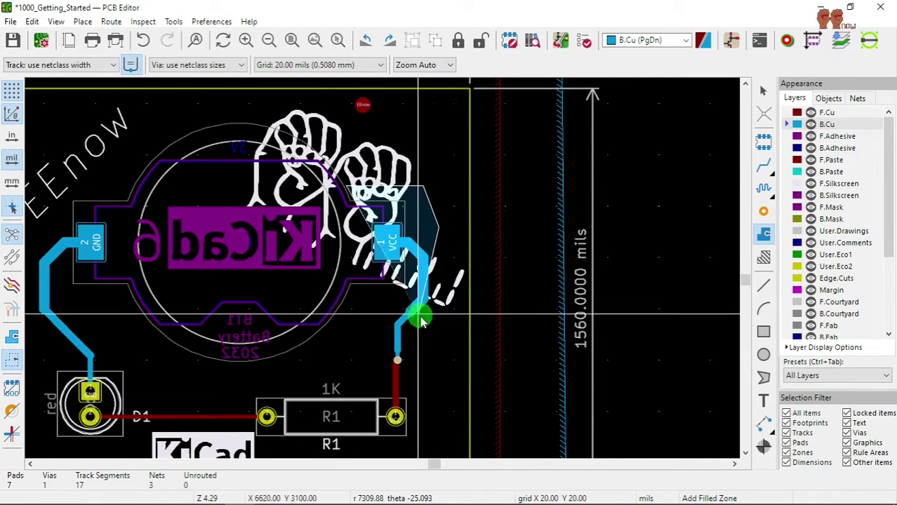
{"action": "left_click", "coordinate": [433, 320]}
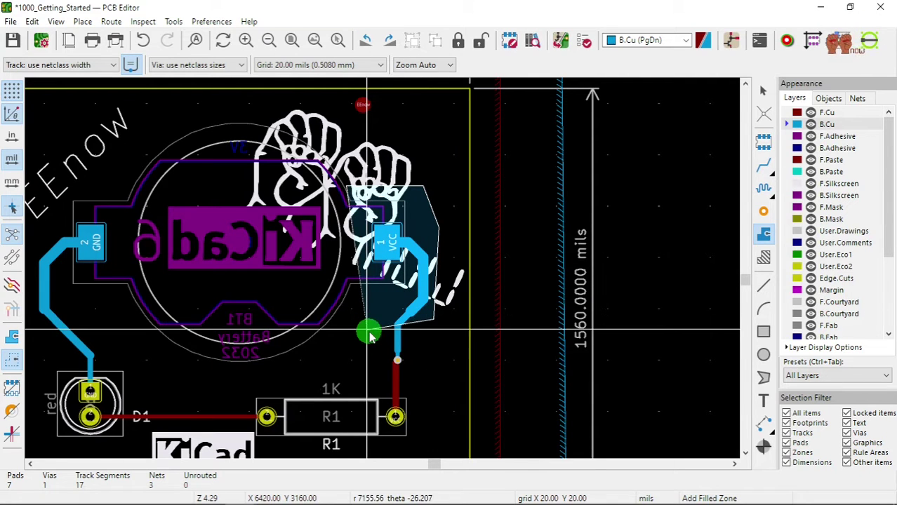
{"action": "left_click", "coordinate": [368, 331]}
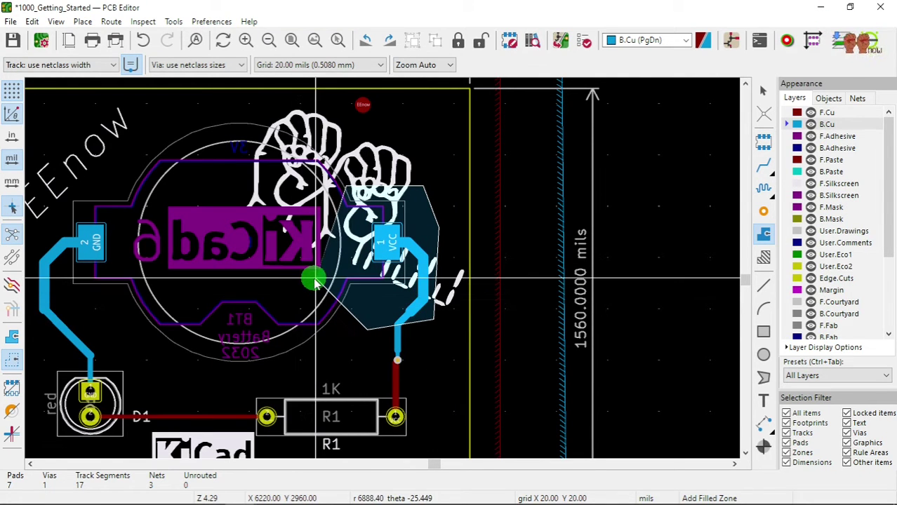
{"action": "right_click", "coordinate": [344, 191]}
{"action": "left_click", "coordinate": [382, 219]}
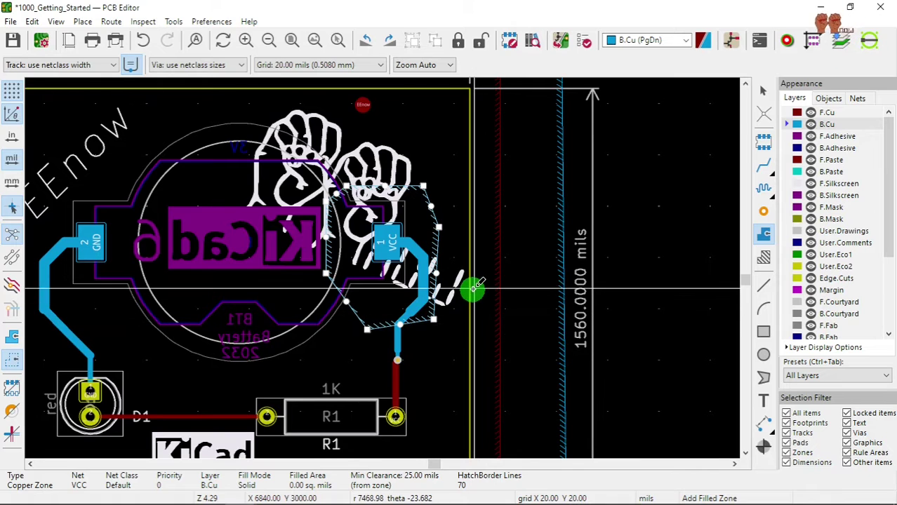
- Fill all zones, display their filled areas and inspect the copper around the battery's VCC pad
{"action": "key", "text": "b"}
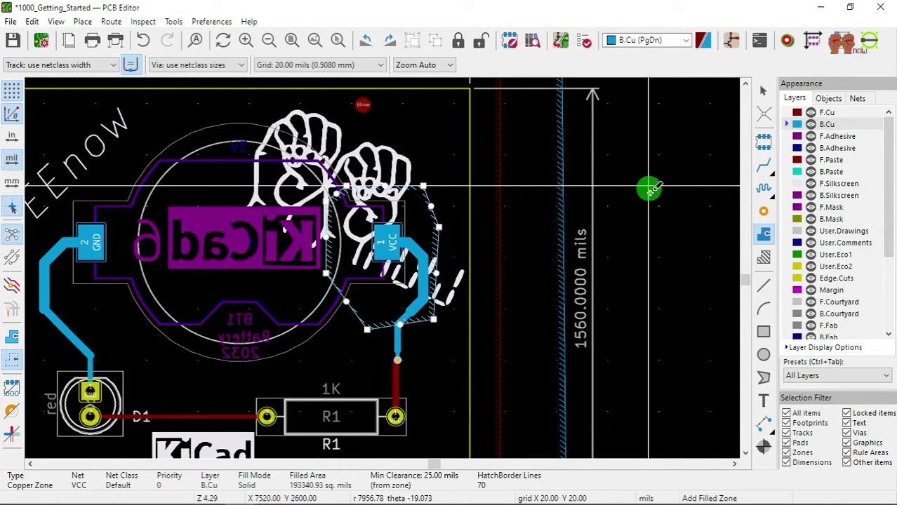
{"action": "left_click", "coordinate": [12, 338]}
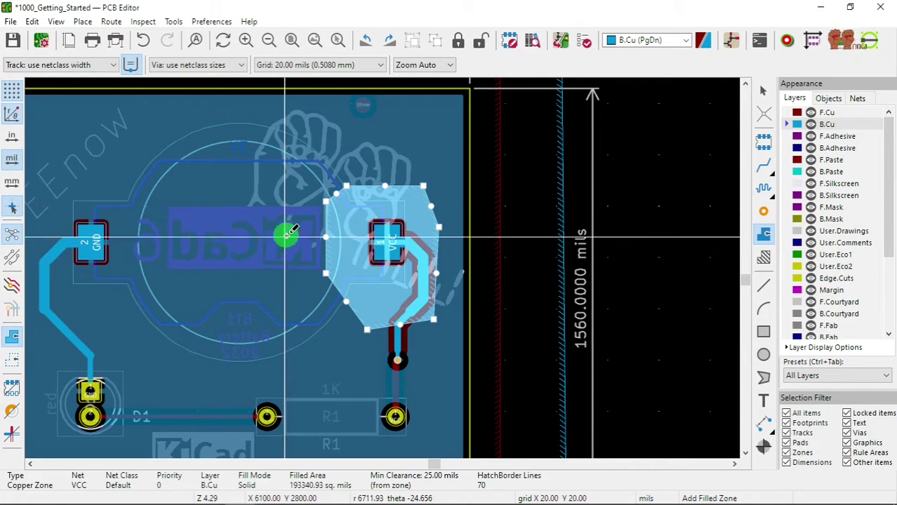
{"action": "scroll", "coordinate": [286, 234], "scroll_direction": "up", "scroll_amount": 3}
{"action": "scroll", "coordinate": [381, 266], "scroll_direction": "down", "scroll_amount": 3}
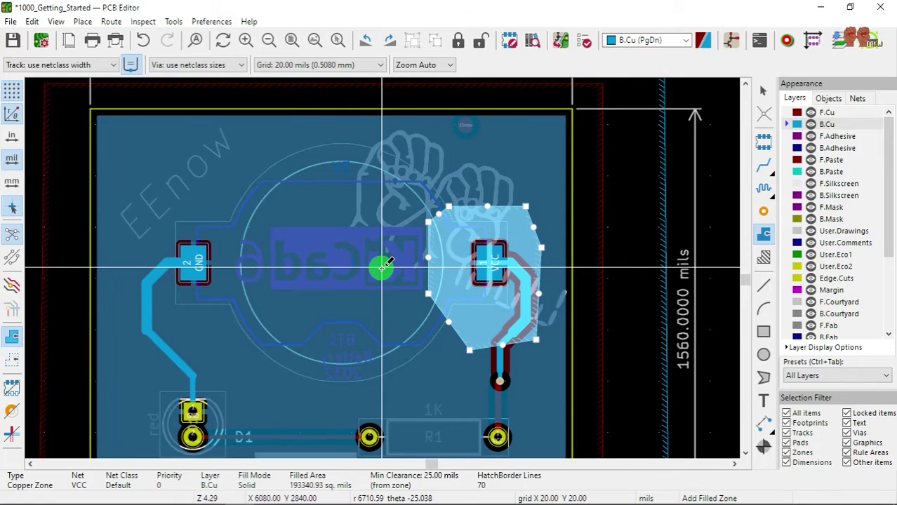
{"action": "scroll", "coordinate": [381, 266], "scroll_direction": "down", "scroll_amount": 1}
{"action": "scroll", "coordinate": [381, 266], "scroll_direction": "up", "scroll_amount": 1}
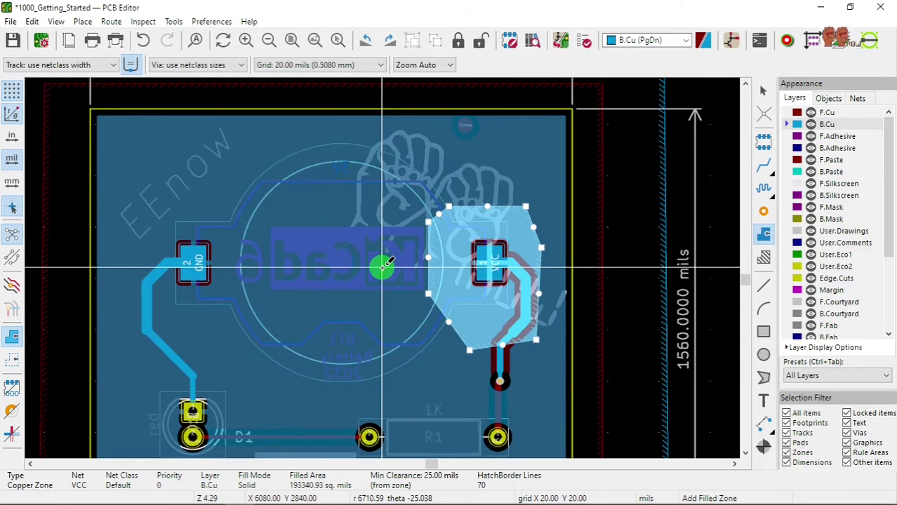
{"action": "scroll", "coordinate": [383, 264], "scroll_direction": "up", "scroll_amount": 1}
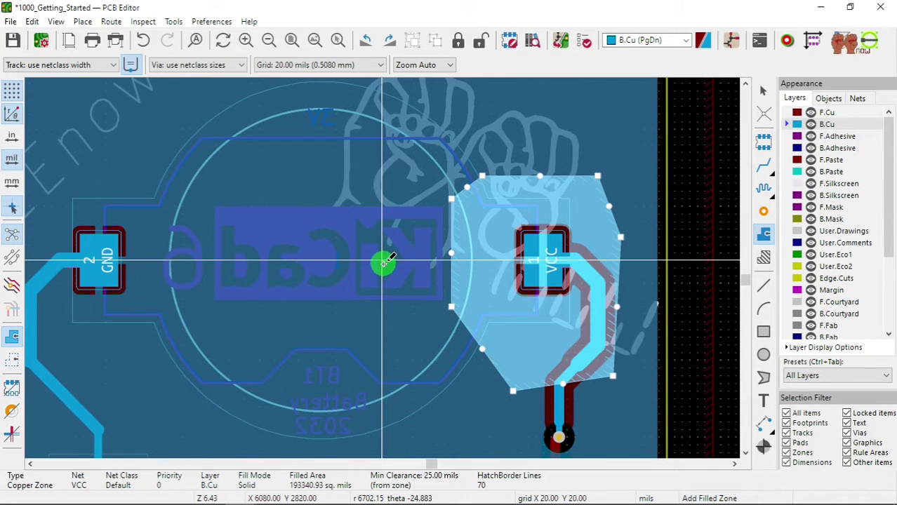
{"action": "scroll", "coordinate": [460, 247], "scroll_direction": "down", "scroll_amount": 2}
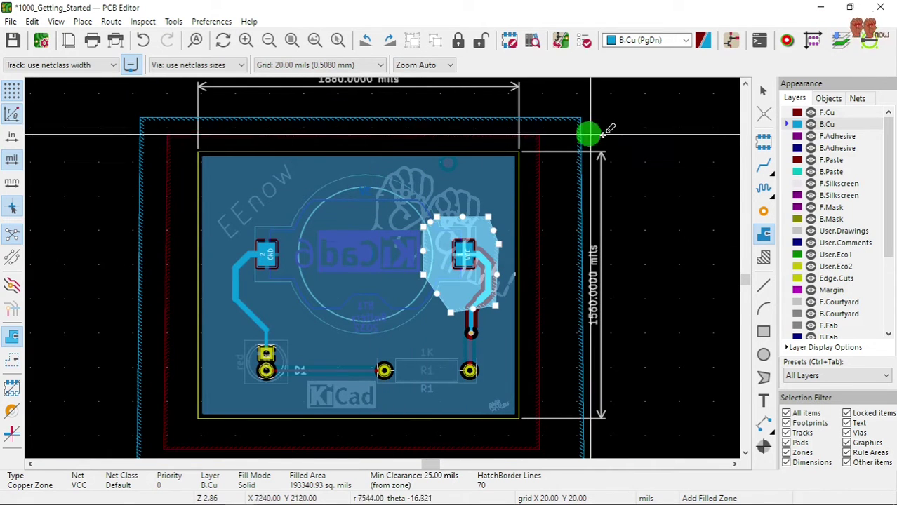
- Hide the F.Cu layer, make B.Cu active and examine where the VCC and GND zones overlap around the battery's VCC pad
{"action": "left_click", "coordinate": [788, 113]}
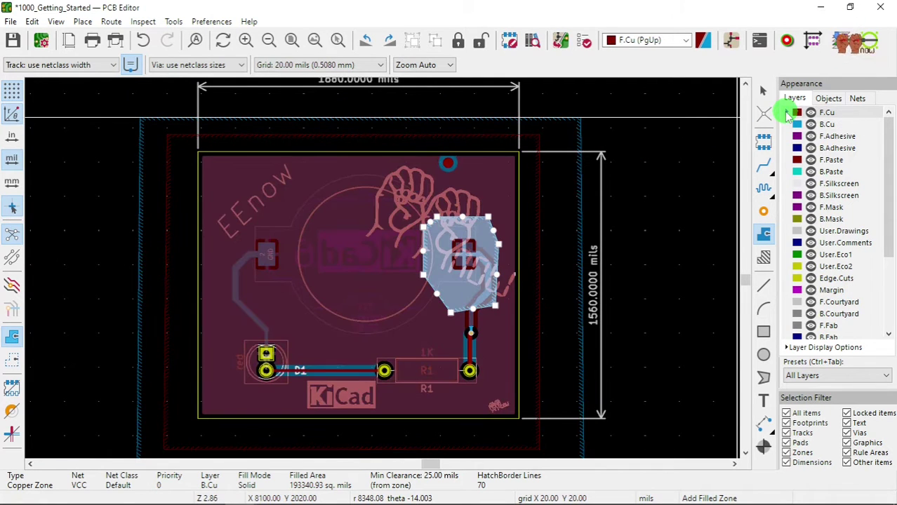
{"action": "left_click", "coordinate": [811, 113]}
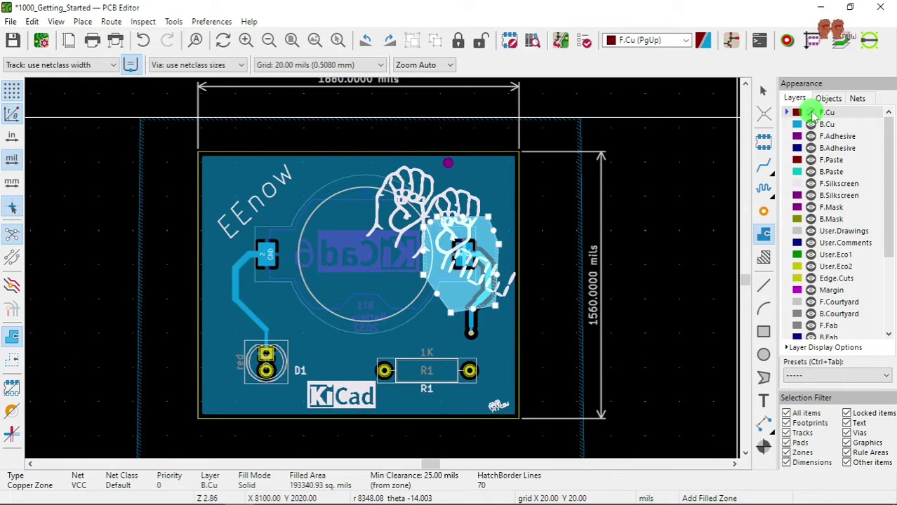
{"action": "left_click", "coordinate": [811, 113]}
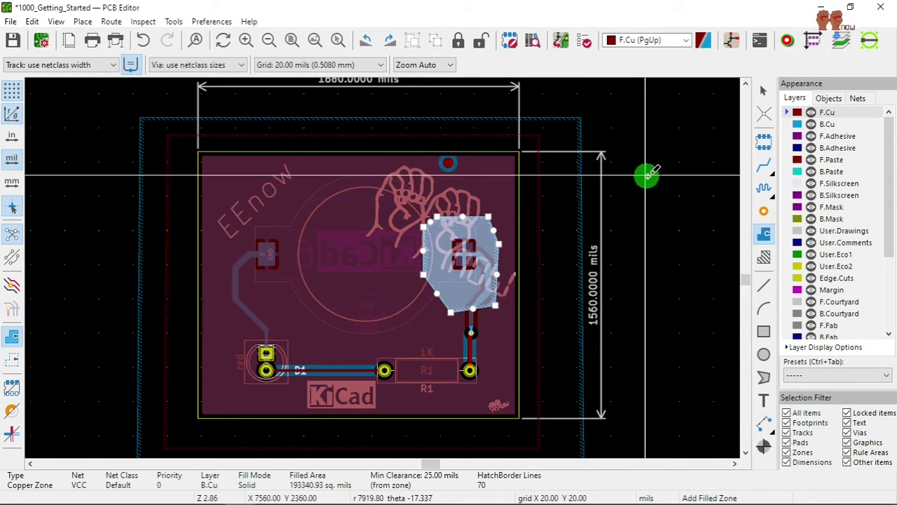
{"action": "left_click", "coordinate": [811, 113]}
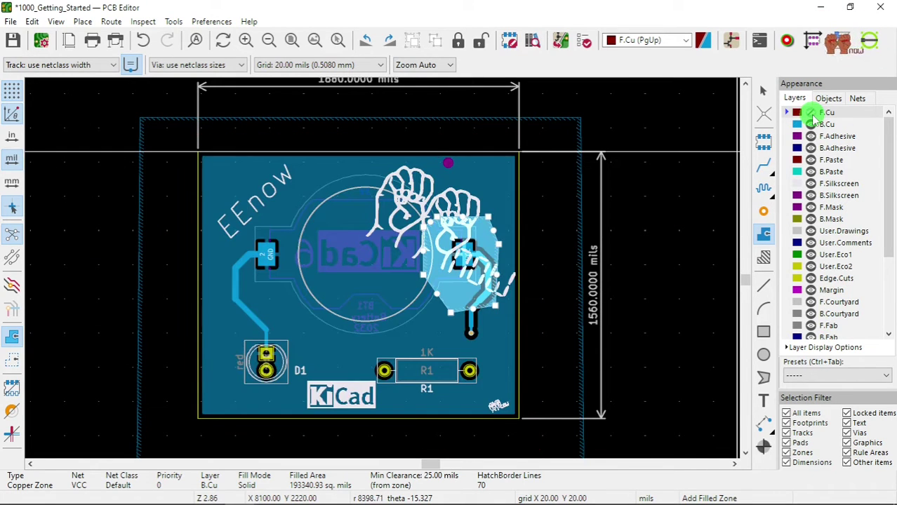
{"action": "left_click", "coordinate": [791, 126]}
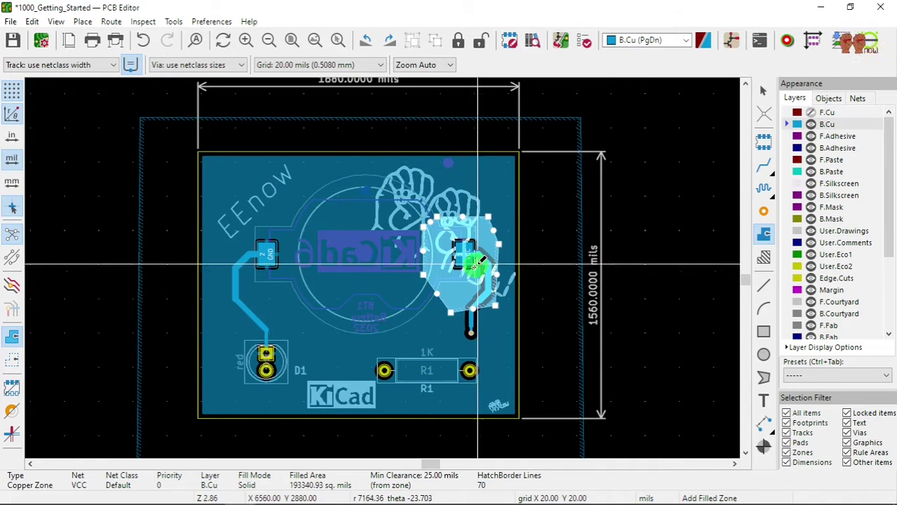
{"action": "scroll", "coordinate": [475, 260], "scroll_direction": "up", "scroll_amount": 5}
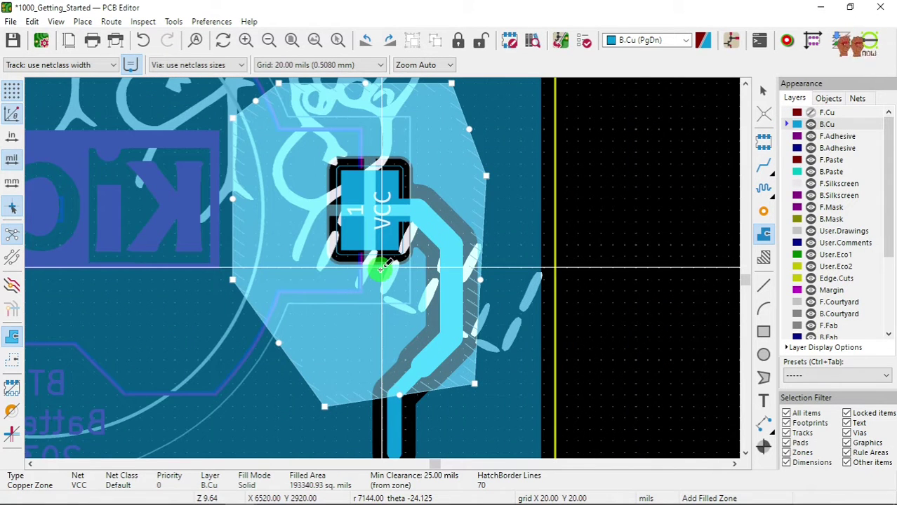
{"action": "left_click", "coordinate": [470, 146]}
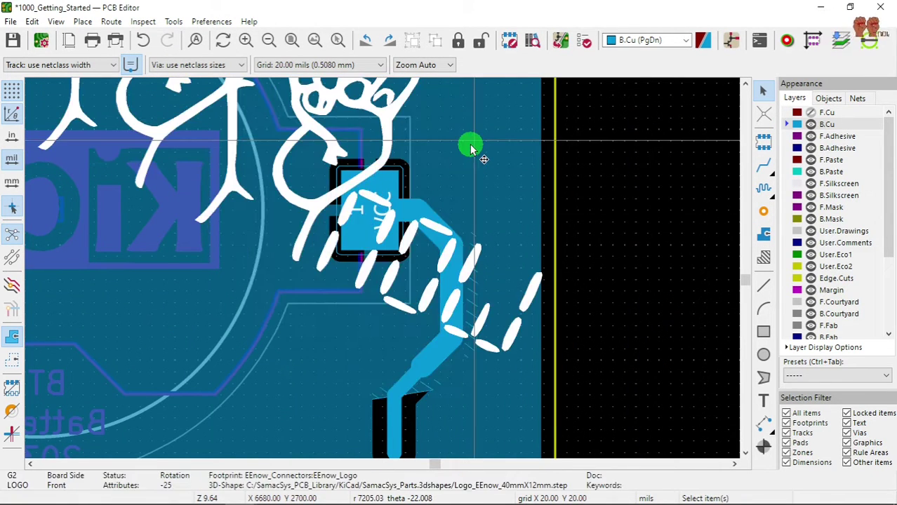
{"action": "scroll", "coordinate": [382, 270], "scroll_direction": "down", "scroll_amount": 3}
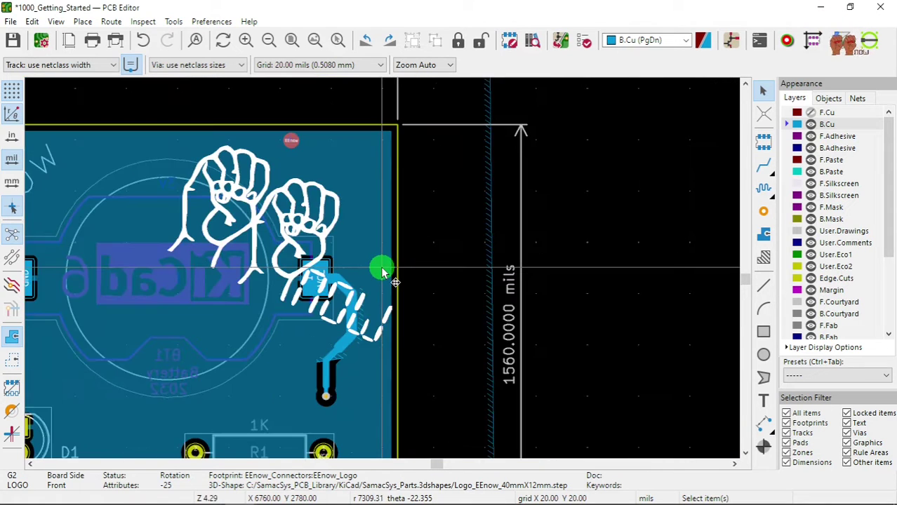
{"action": "scroll", "coordinate": [382, 270], "scroll_direction": "down", "scroll_amount": 3}
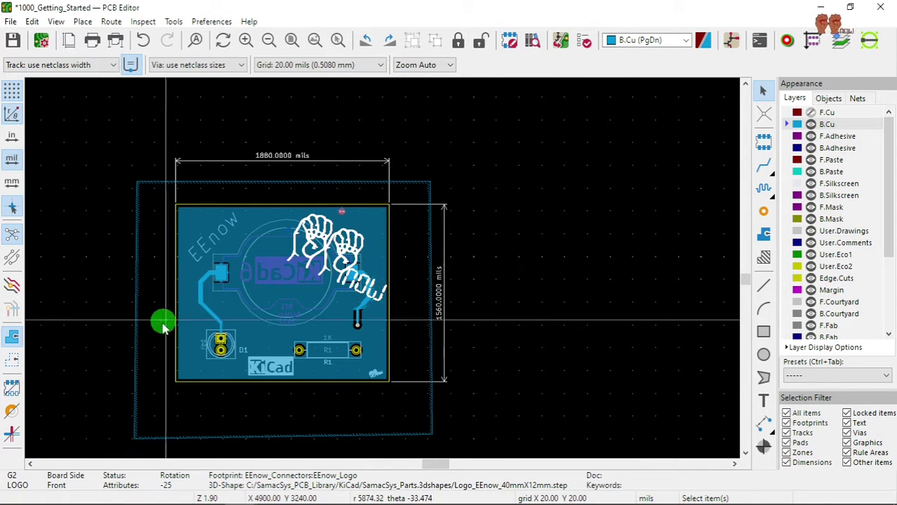
- Display only the zone outlines and set the VCC zone's priority level to 3 and its corner smoothing to Chamfer
{"action": "left_click", "coordinate": [12, 363]}
{"action": "scroll", "coordinate": [383, 267], "scroll_direction": "up", "scroll_amount": 3}
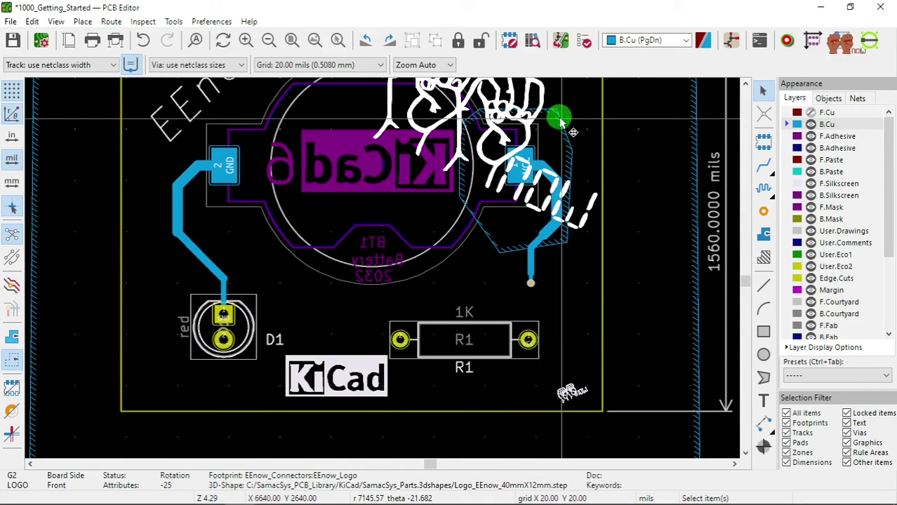
{"action": "left_click", "coordinate": [561, 123]}
{"action": "double_click", "coordinate": [561, 124]}
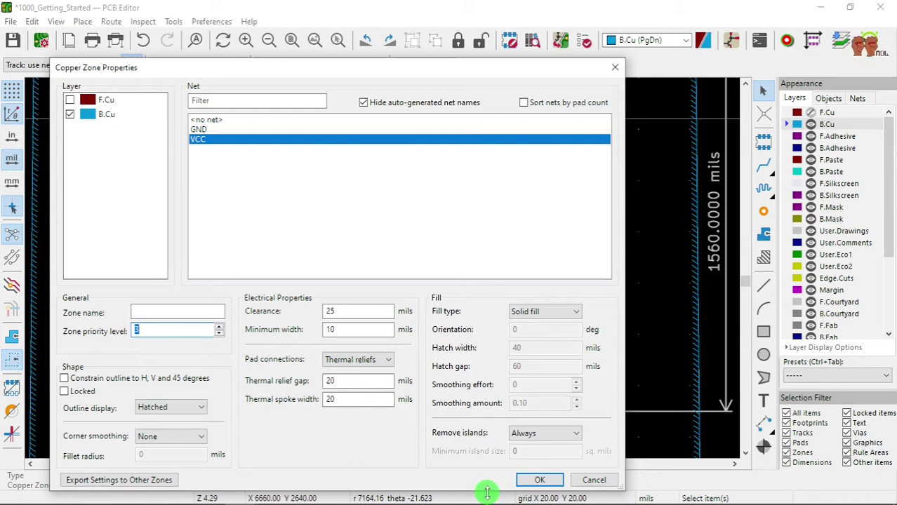
{"action": "left_click", "coordinate": [199, 436]}
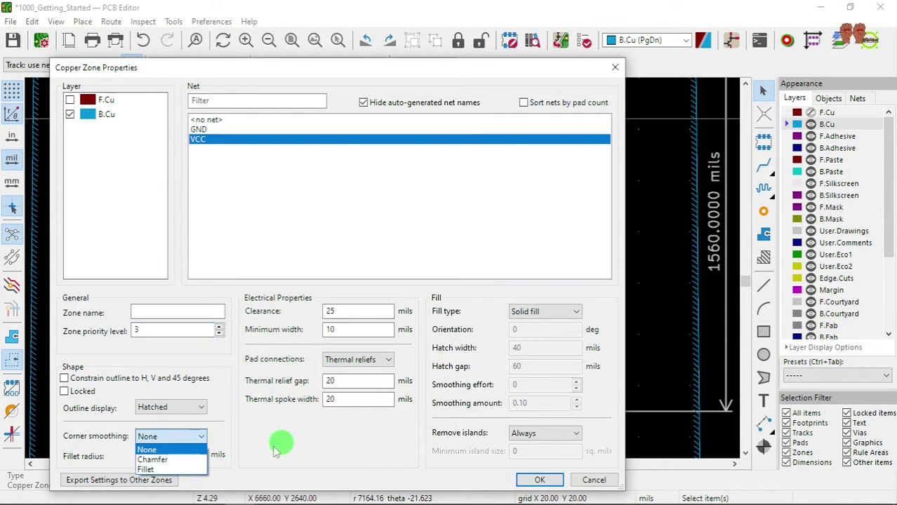
{"action": "left_click", "coordinate": [183, 459]}
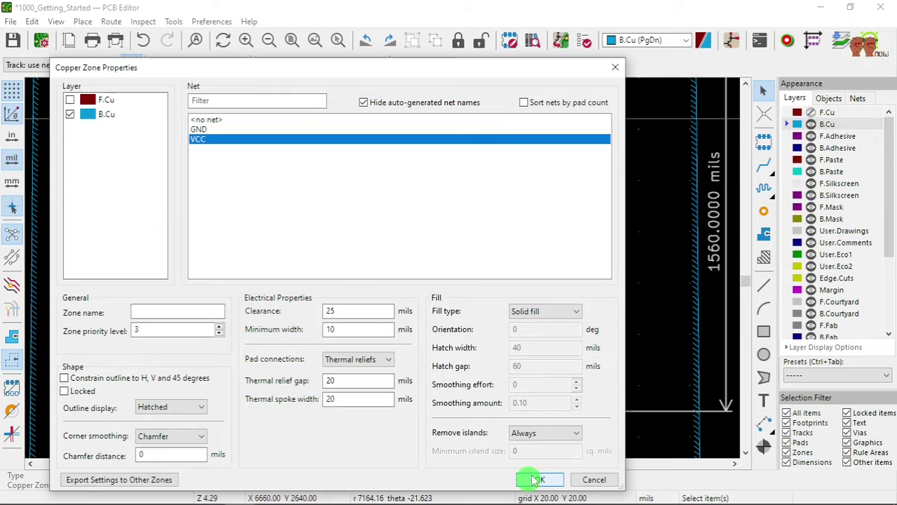
{"action": "left_click", "coordinate": [565, 313]}
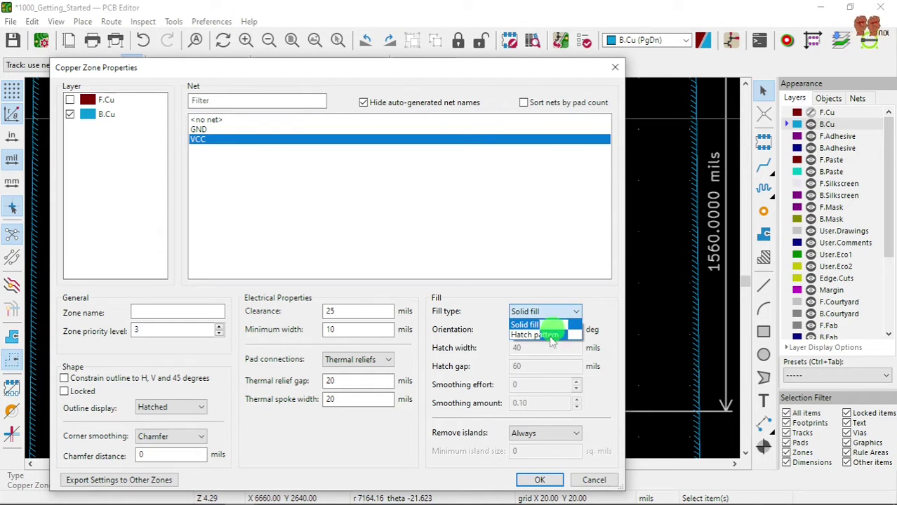
{"action": "left_click", "coordinate": [397, 437]}
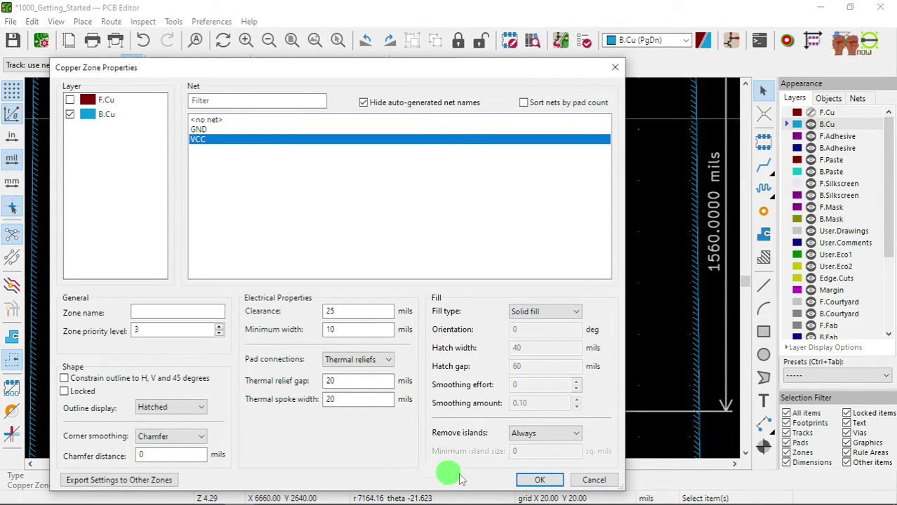
{"action": "left_click", "coordinate": [528, 481]}
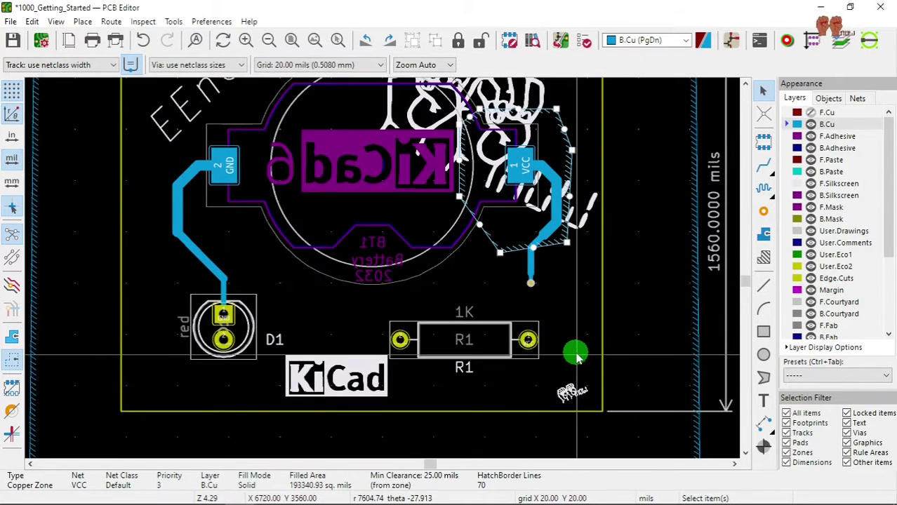
- Display the filled zone areas and examine the clearance between the VCC and GND copper around the battery's VCC pad
{"action": "left_click", "coordinate": [11, 339]}
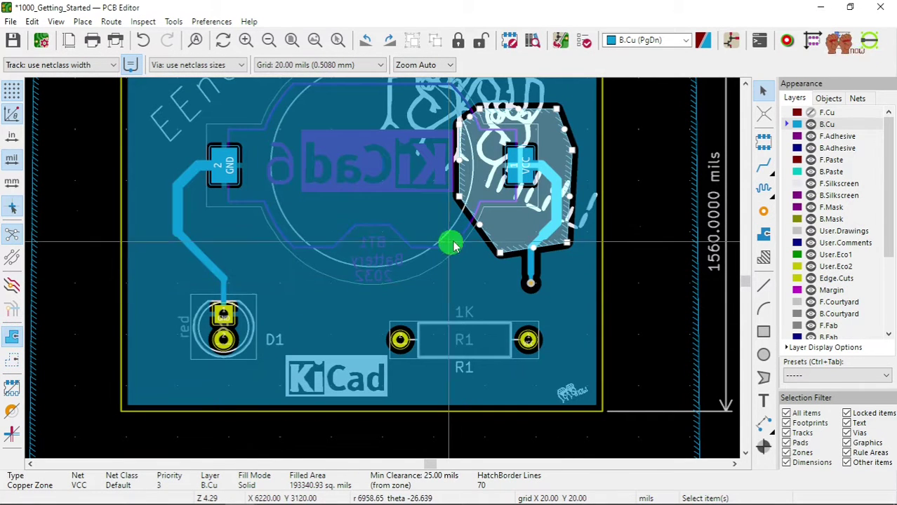
{"action": "scroll", "coordinate": [533, 135], "scroll_direction": "up", "scroll_amount": 1}
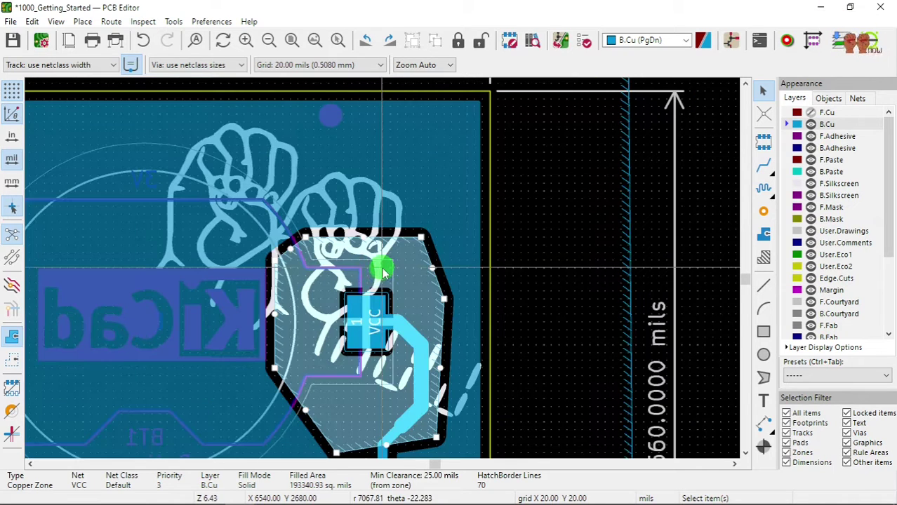
{"action": "scroll", "coordinate": [302, 312], "scroll_direction": "up", "scroll_amount": 1}
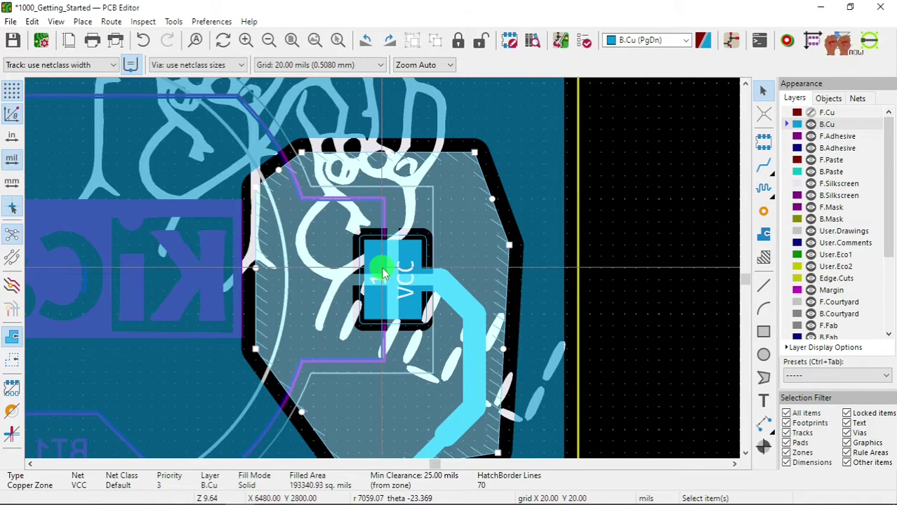
{"action": "scroll", "coordinate": [383, 274], "scroll_direction": "down", "scroll_amount": 3}
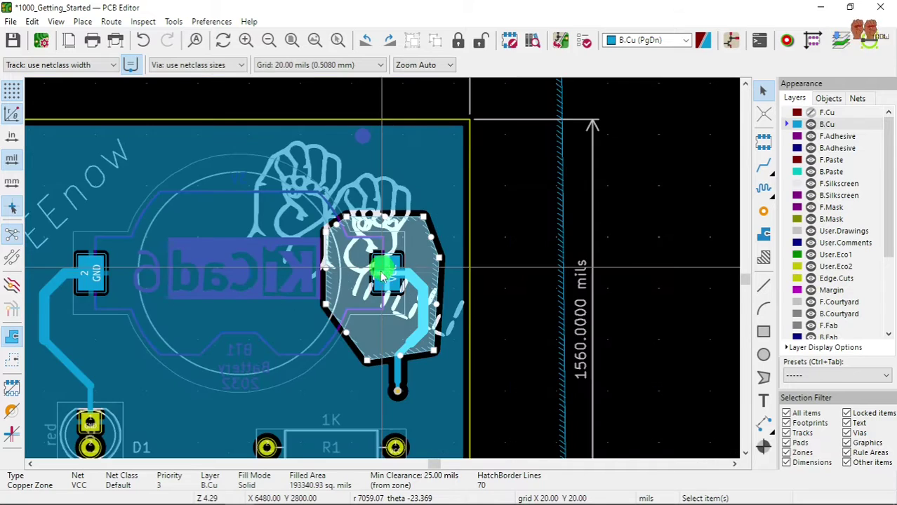
{"action": "scroll", "coordinate": [382, 275], "scroll_direction": "up", "scroll_amount": 1}
{"action": "scroll", "coordinate": [379, 270], "scroll_direction": "down", "scroll_amount": 1}
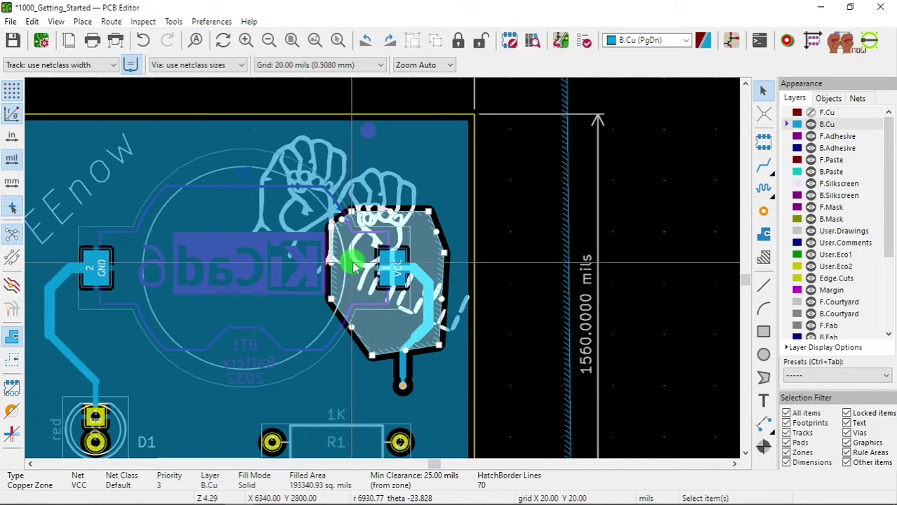
{"action": "scroll", "coordinate": [406, 260], "scroll_direction": "up", "scroll_amount": 2}
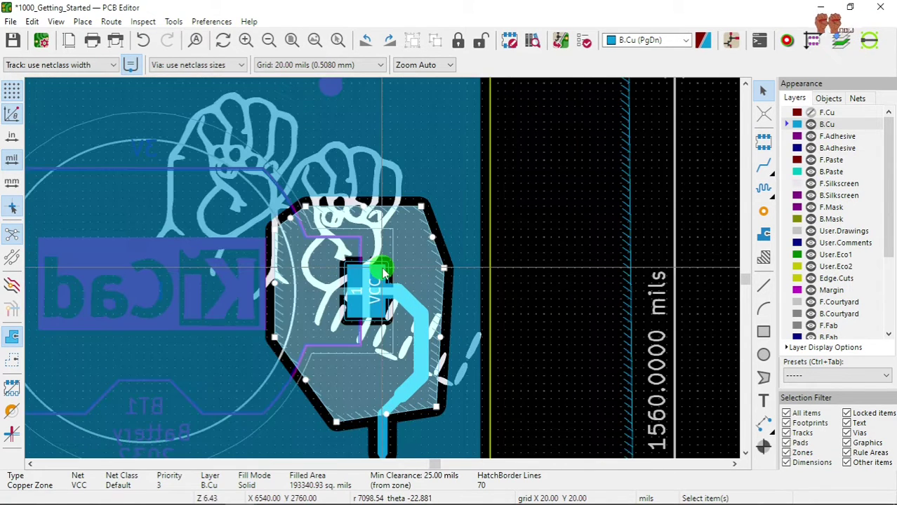
{"action": "scroll", "coordinate": [383, 273], "scroll_direction": "down", "scroll_amount": 1}
{"action": "scroll", "coordinate": [428, 211], "scroll_direction": "down", "scroll_amount": 1}
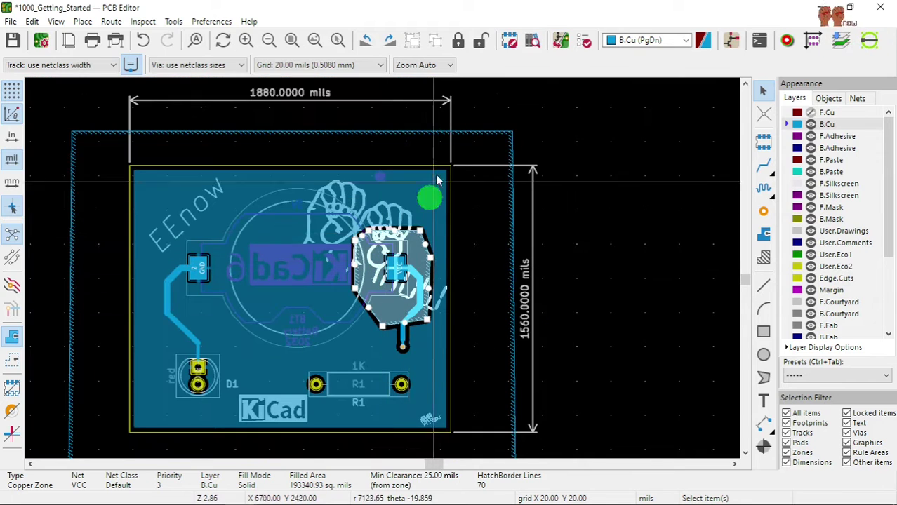
- Set the priority level of the large GND zone on B.Cu to 1
{"action": "left_click", "coordinate": [403, 133]}
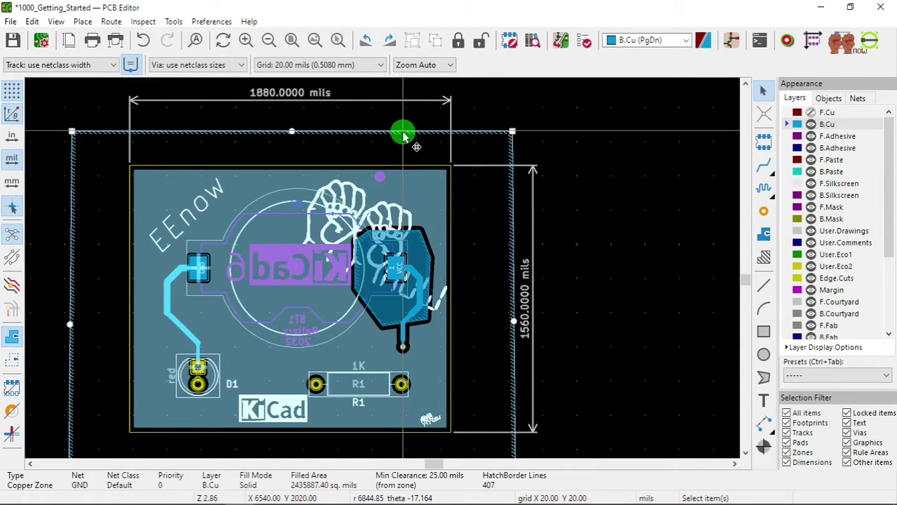
{"action": "right_click", "coordinate": [403, 135]}
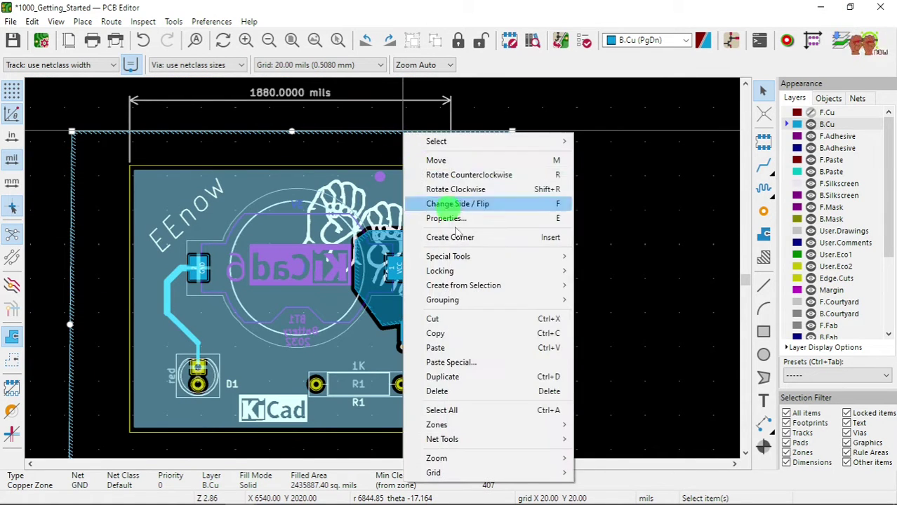
{"action": "left_click", "coordinate": [494, 222]}
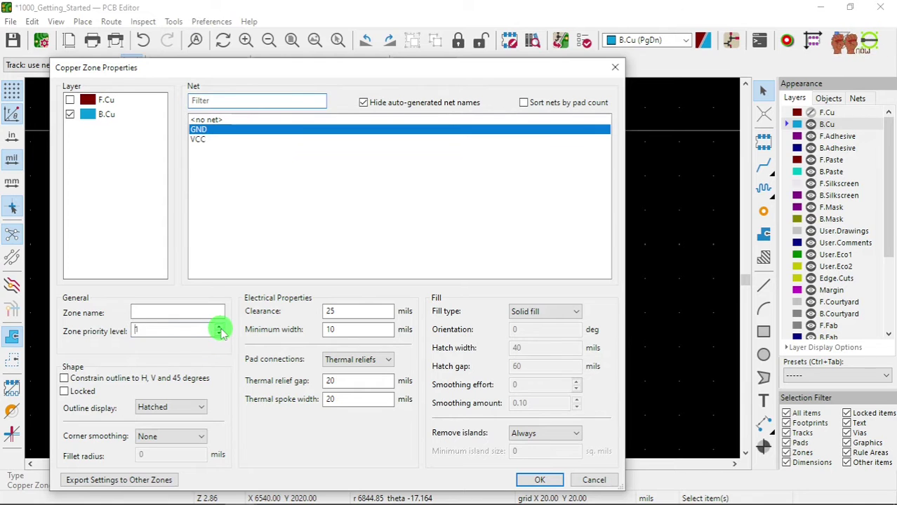
{"action": "left_click", "coordinate": [539, 480]}
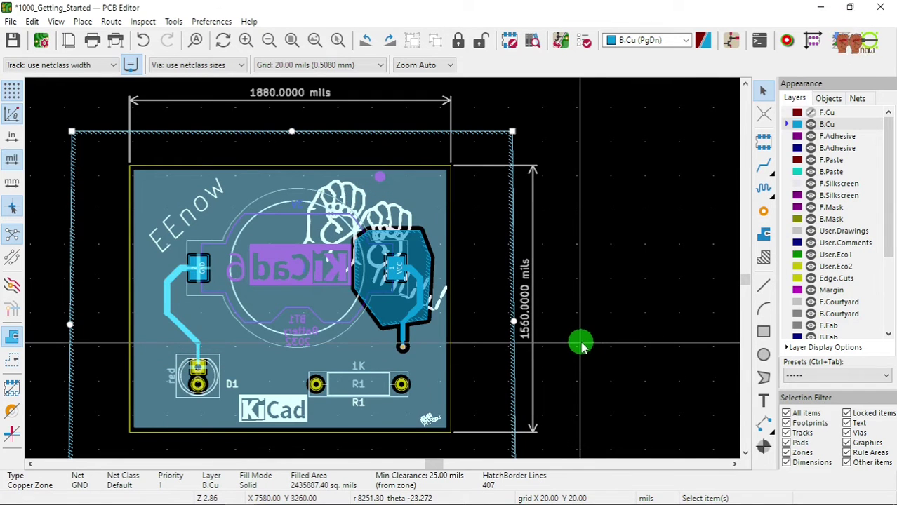
{"action": "scroll", "coordinate": [578, 348], "scroll_direction": "up", "scroll_amount": 3}
{"action": "scroll", "coordinate": [382, 274], "scroll_direction": "down", "scroll_amount": 5}
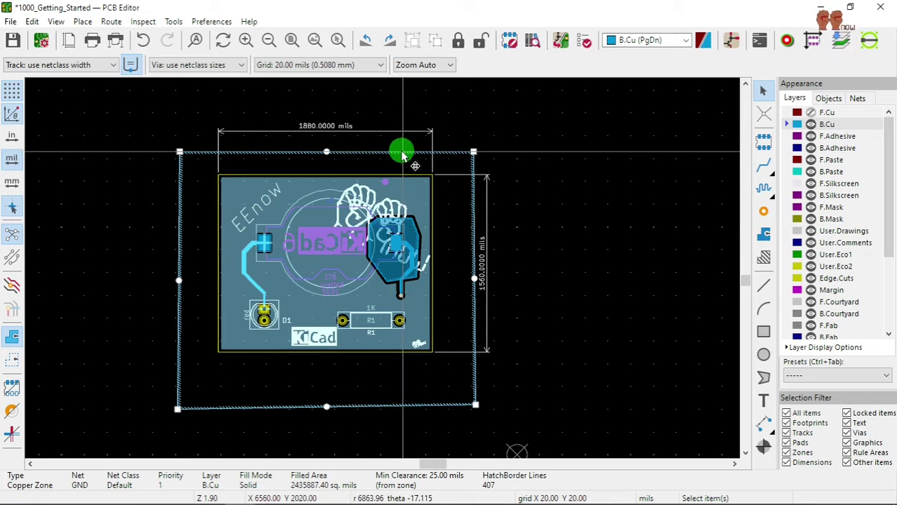
- Set the priority level of the large GND zone on B.Cu back to 0
{"action": "double_click", "coordinate": [402, 153]}
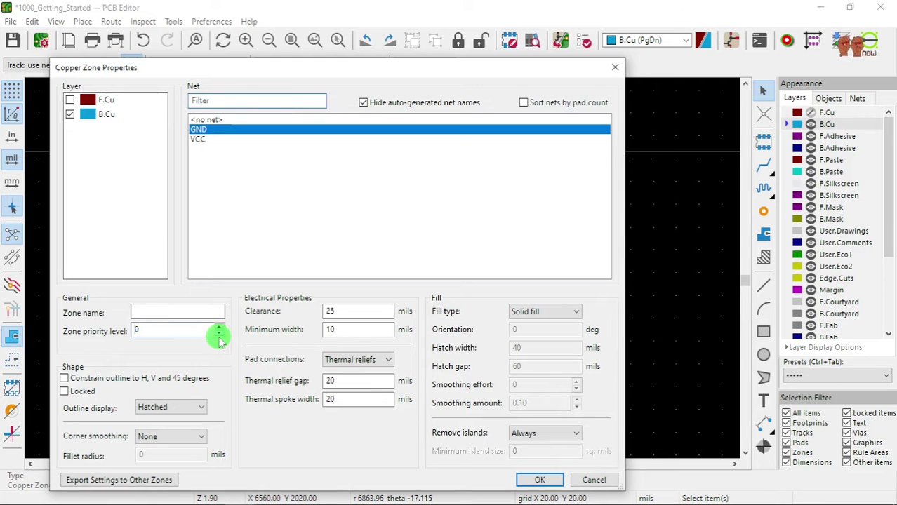
{"action": "left_click", "coordinate": [532, 480]}
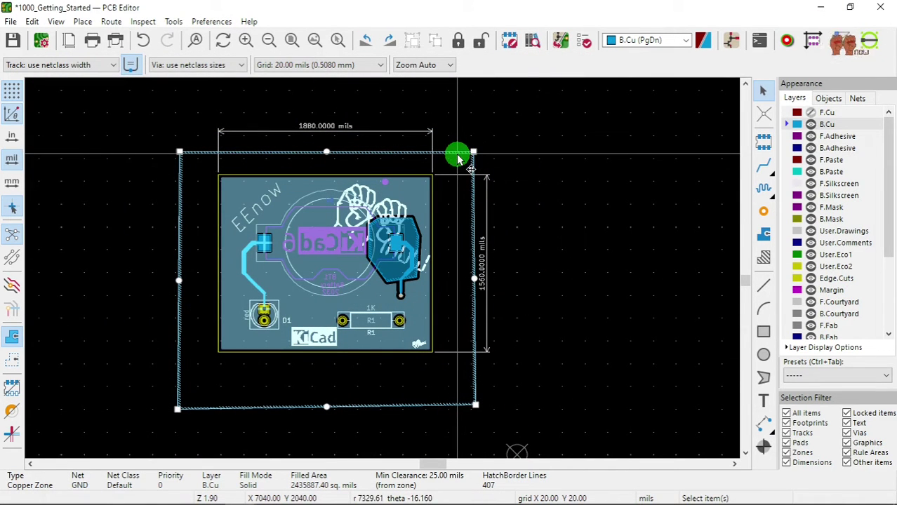
{"action": "left_click", "coordinate": [408, 245]}
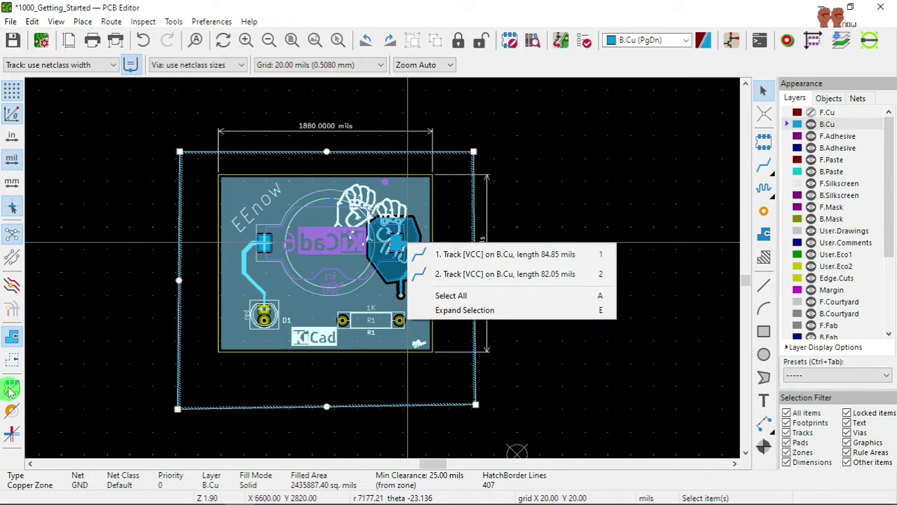
{"action": "key", "text": "Escape"}
- Display only the zone outlines and set the VCC zone's priority level to 1
{"action": "scroll", "coordinate": [361, 242], "scroll_direction": "up", "scroll_amount": 3}
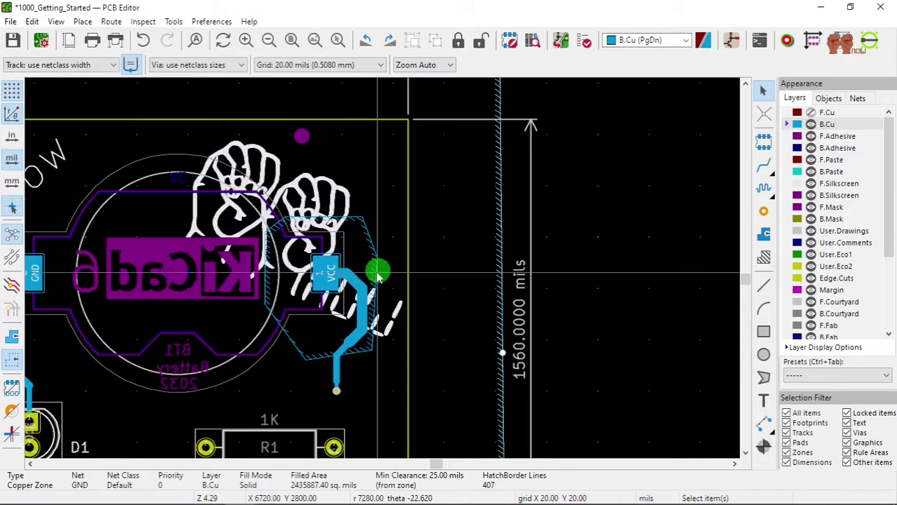
{"action": "left_click", "coordinate": [370, 237]}
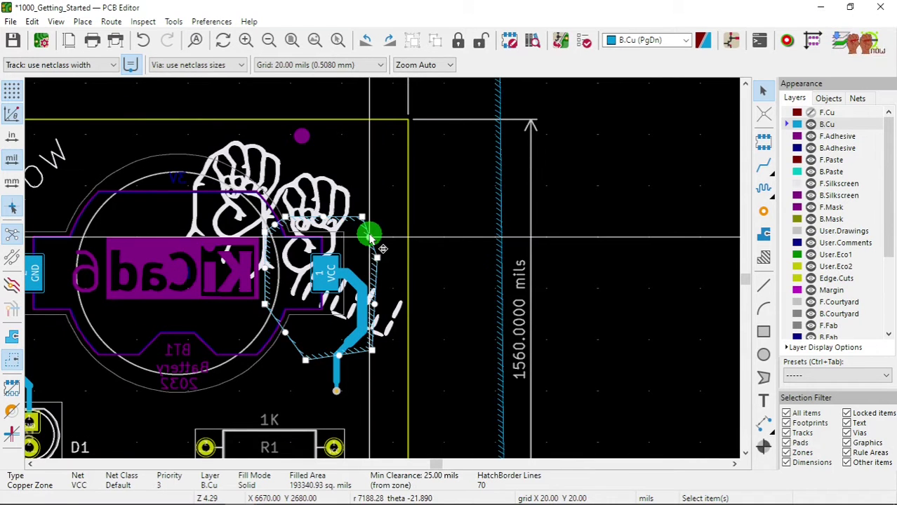
{"action": "right_click", "coordinate": [370, 237]}
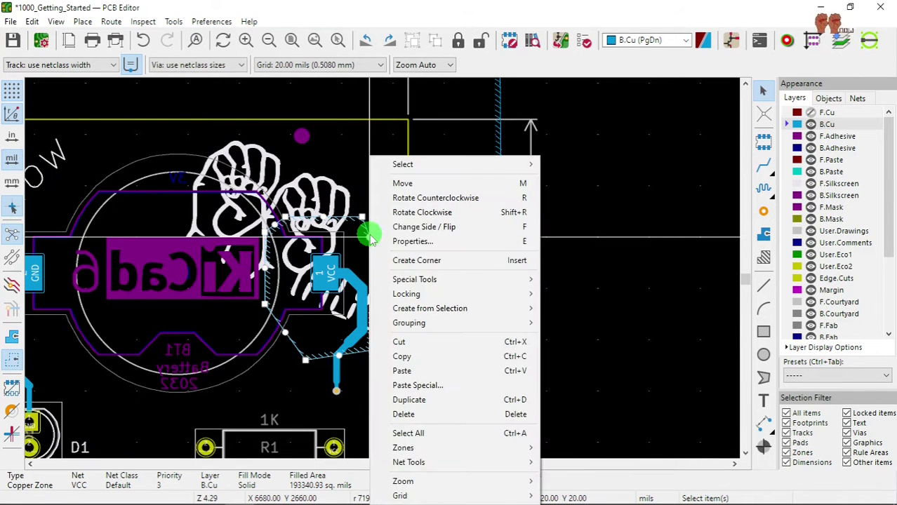
{"action": "left_click", "coordinate": [437, 240]}
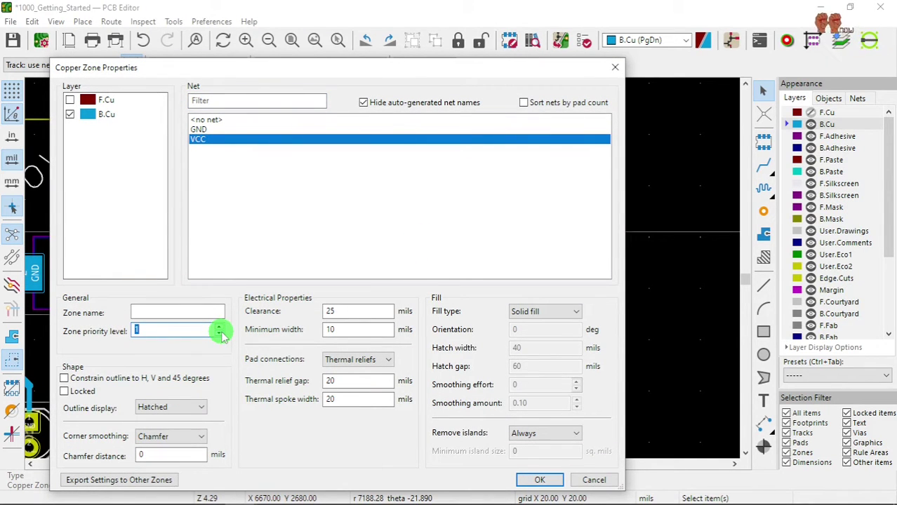
{"action": "left_click", "coordinate": [538, 480]}
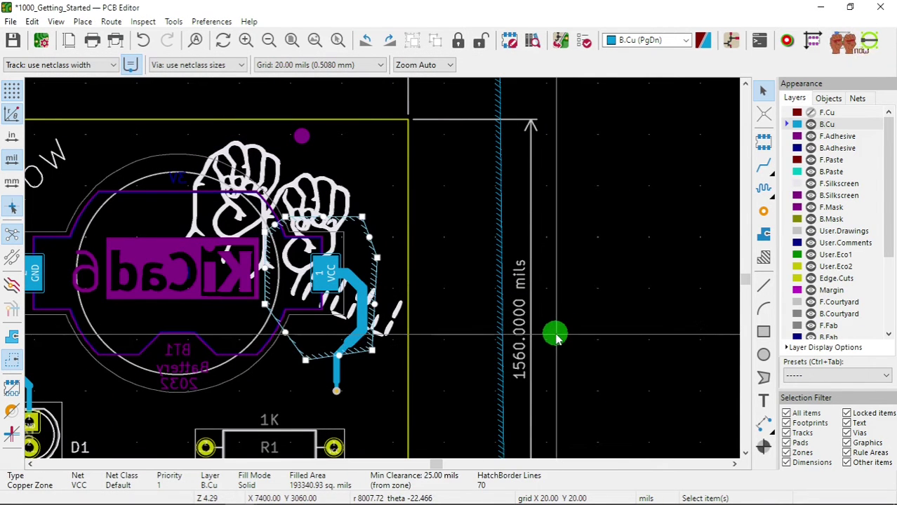
- Display the filled zone areas and check how the VCC zone separates from the surrounding GND copper
{"action": "left_click", "coordinate": [14, 338]}
{"action": "scroll", "coordinate": [291, 291], "scroll_direction": "up", "scroll_amount": 2}
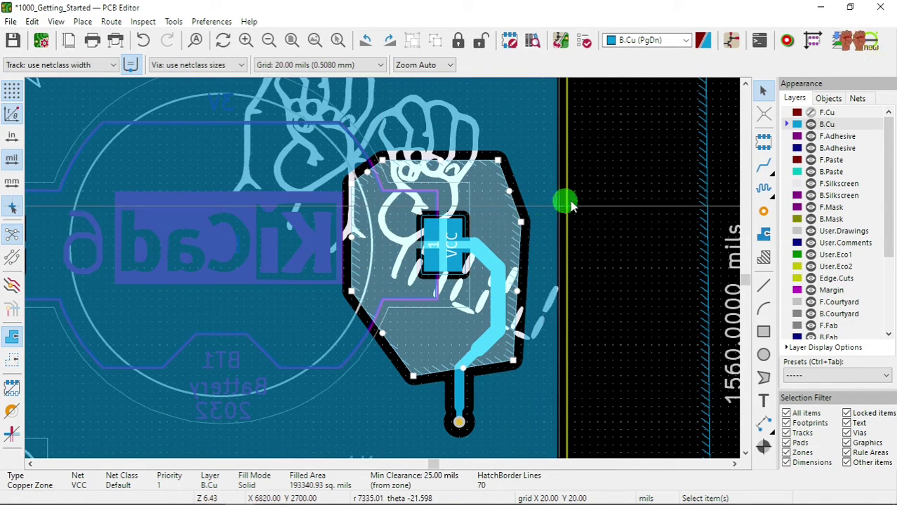
{"action": "scroll", "coordinate": [566, 200], "scroll_direction": "down", "scroll_amount": 3}
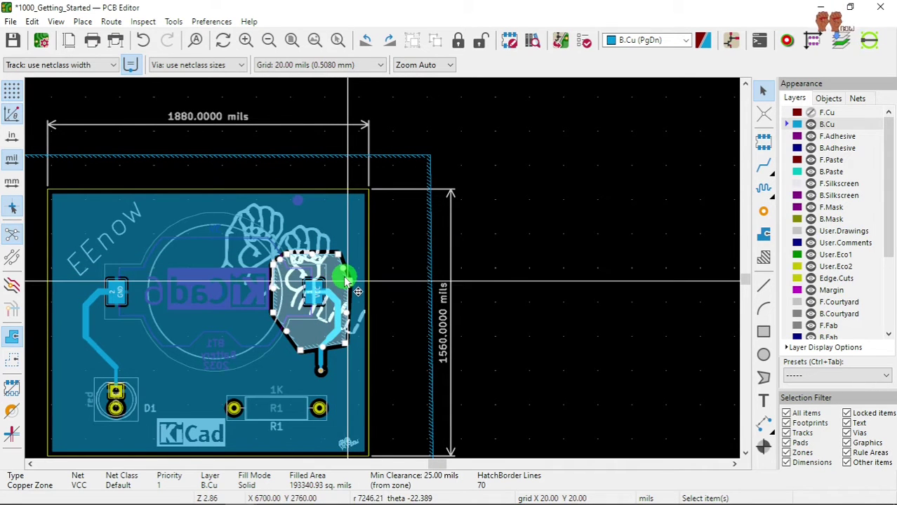
- Set the VCC zone's priority level to 0 in outline view, and display the filled zone areas again
{"action": "left_click", "coordinate": [11, 360]}
{"action": "scroll", "coordinate": [337, 291], "scroll_direction": "up", "scroll_amount": 3}
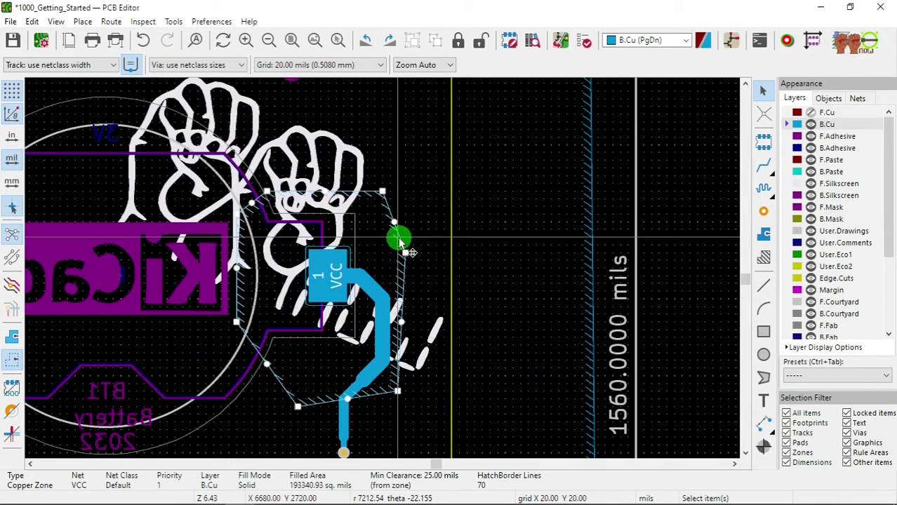
{"action": "right_click", "coordinate": [401, 241]}
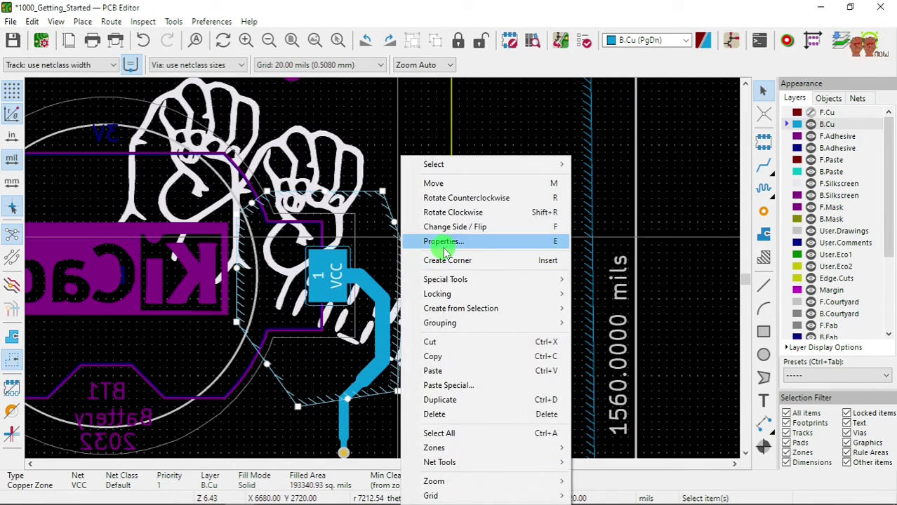
{"action": "left_click", "coordinate": [428, 239]}
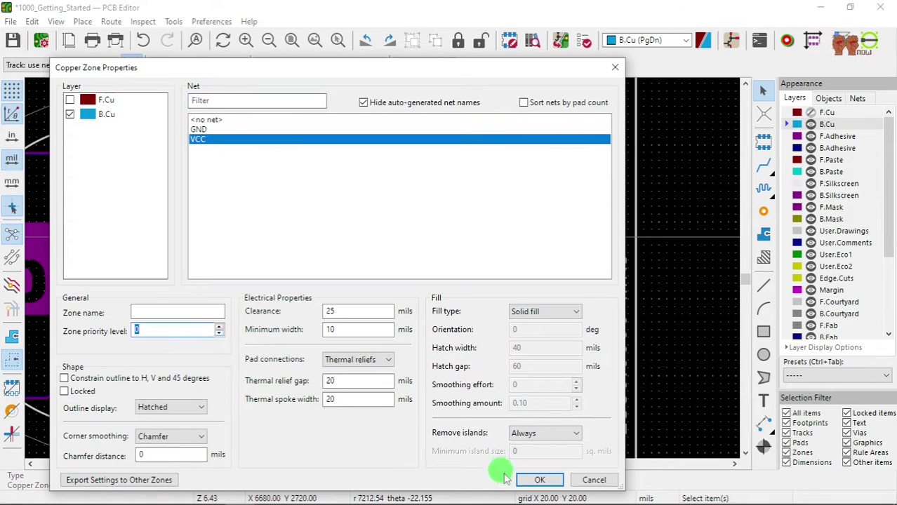
{"action": "left_click", "coordinate": [538, 480]}
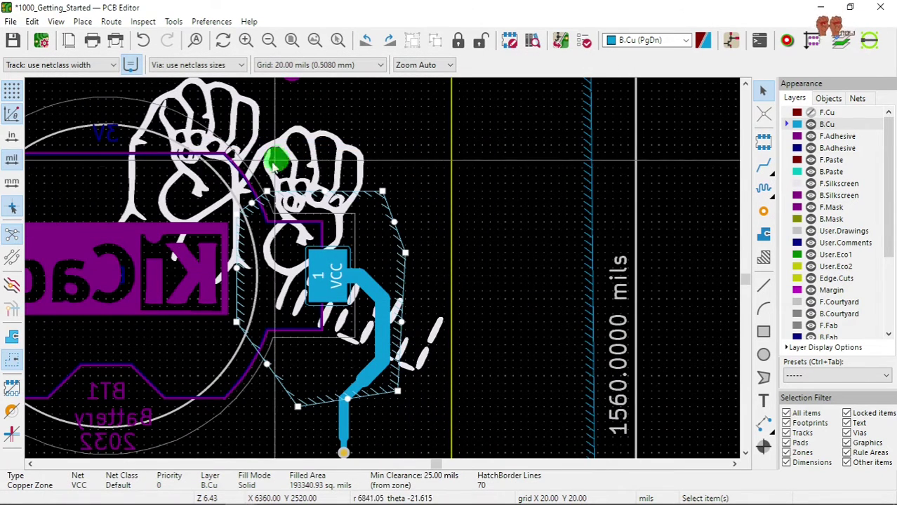
{"action": "left_click", "coordinate": [11, 337]}
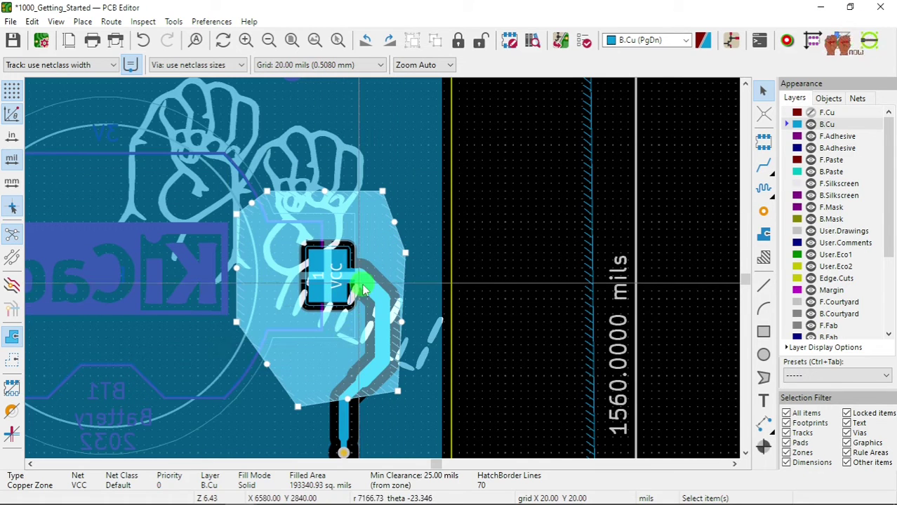
- Run the design rules check on the board and review the reported violations around the VCC zone
{"action": "left_click", "coordinate": [560, 40]}
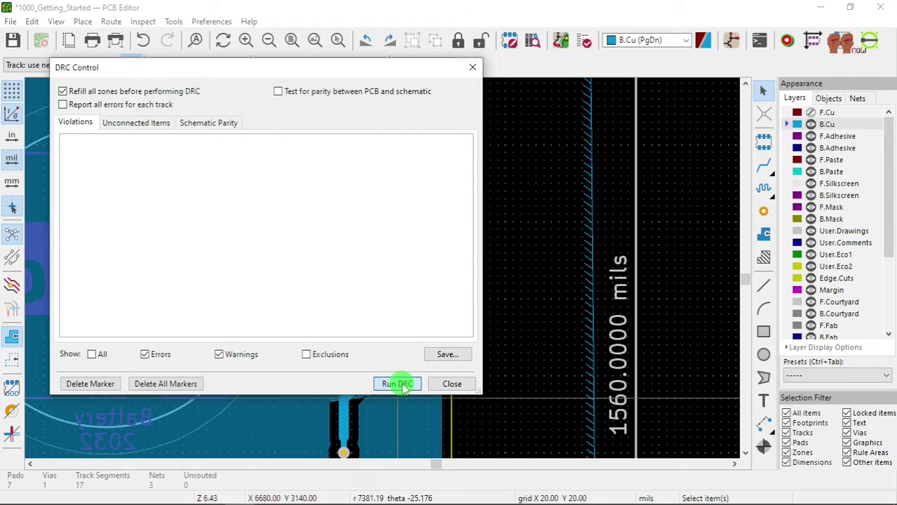
{"action": "left_click", "coordinate": [397, 385]}
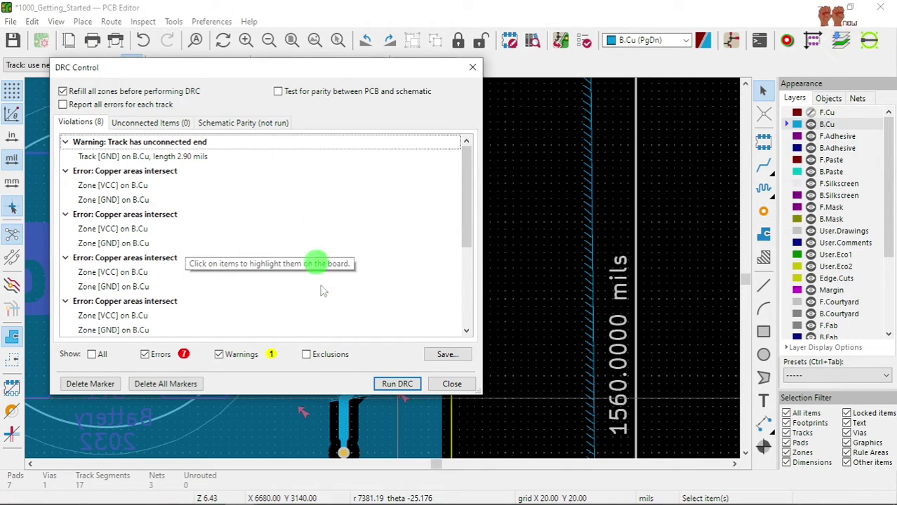
{"action": "left_click", "coordinate": [442, 384]}
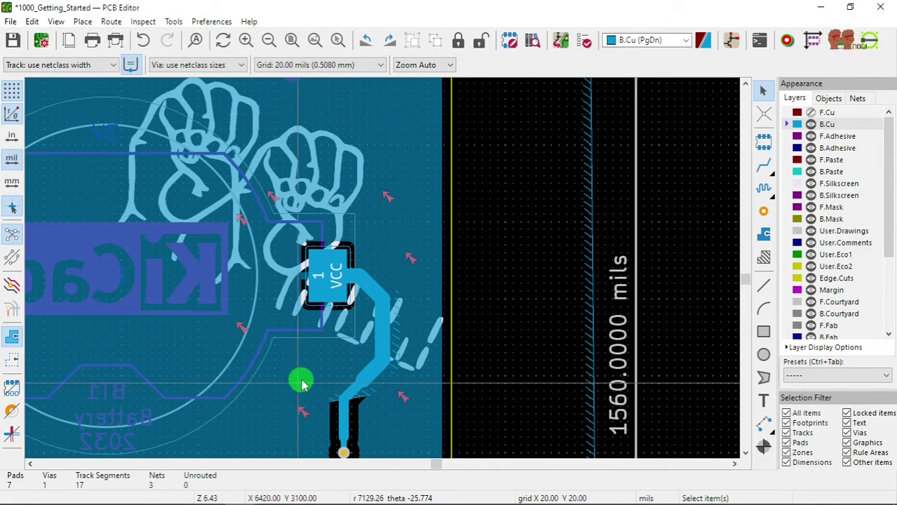
{"action": "scroll", "coordinate": [337, 323], "scroll_direction": "down", "scroll_amount": 2}
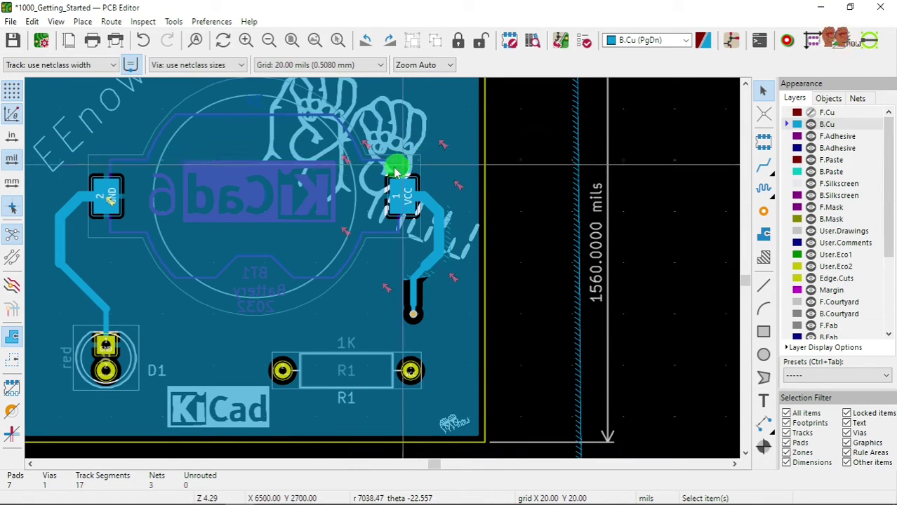
- Display only the zone outlines and set the VCC zone's priority level to 1 and its clearance to 35 mils
{"action": "left_click", "coordinate": [12, 360]}
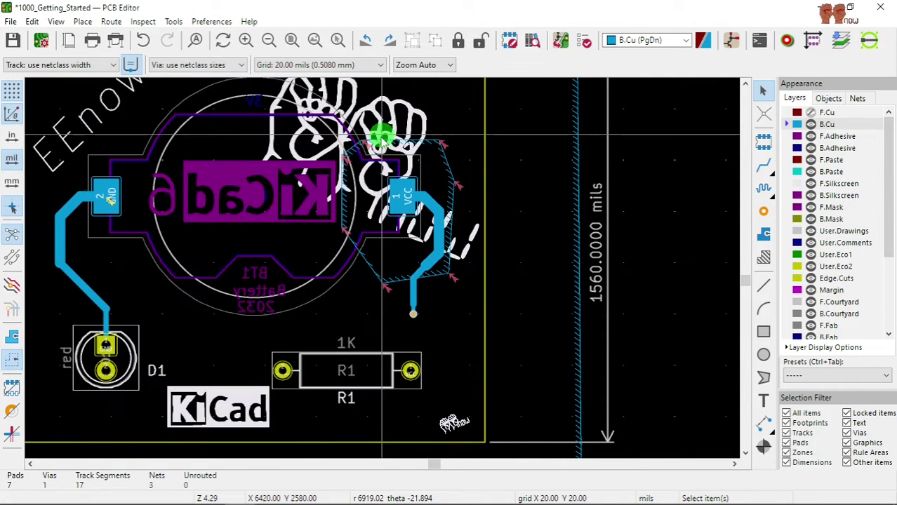
{"action": "double_click", "coordinate": [449, 168]}
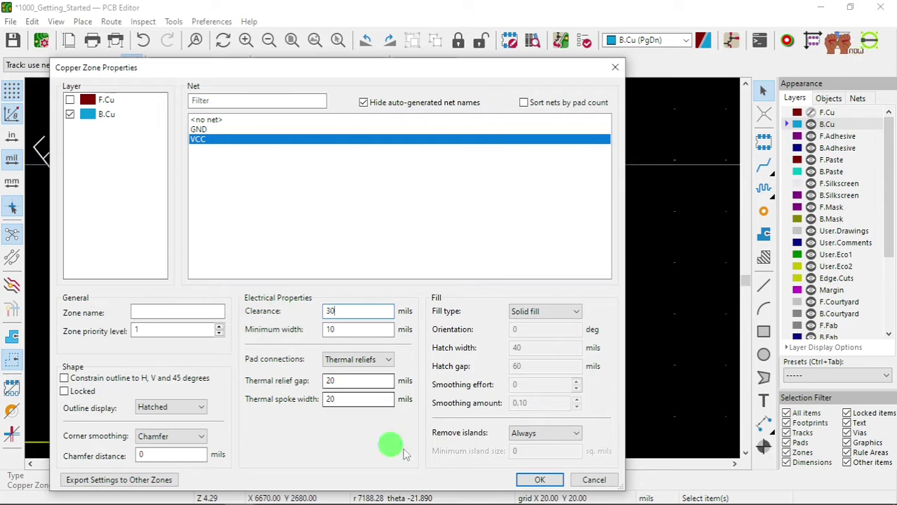
{"action": "left_click", "coordinate": [536, 479]}
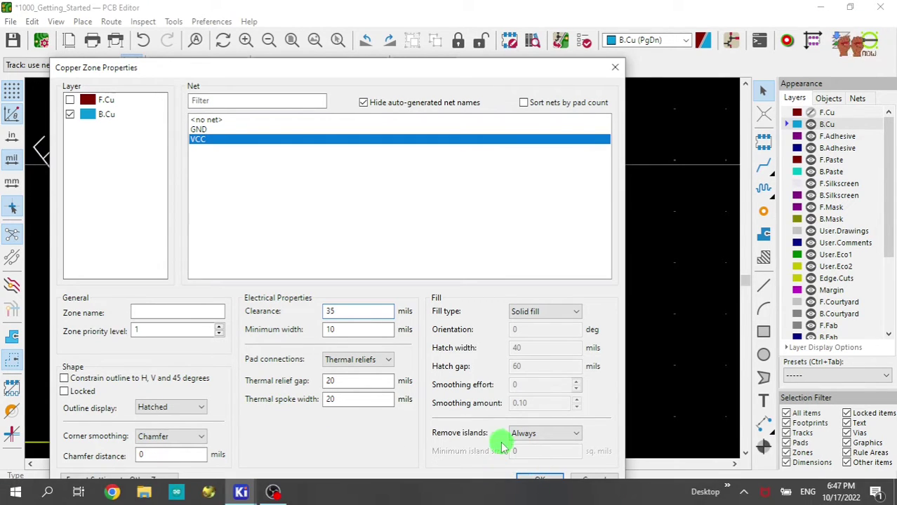
{"action": "left_click", "coordinate": [536, 480]}
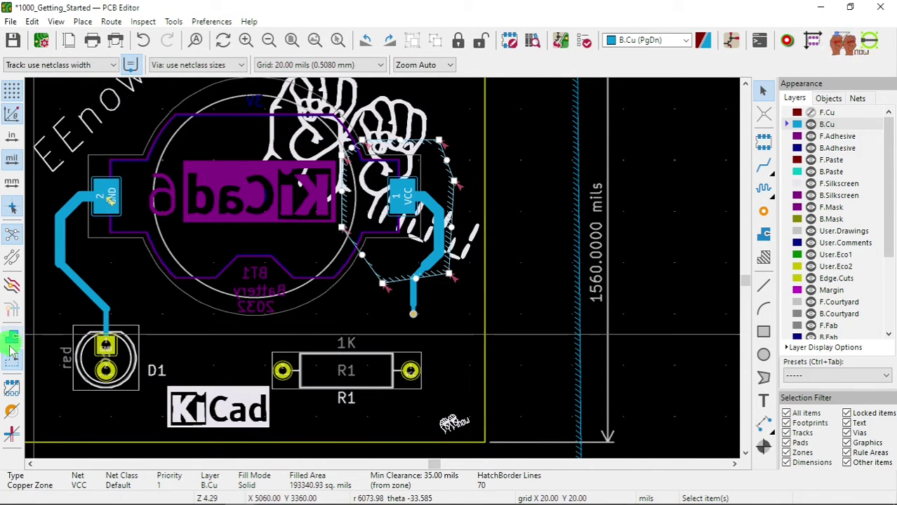
- Display the filled zone areas and inspect the gap between the VCC zone and the surrounding GND copper
{"action": "left_click", "coordinate": [12, 340]}
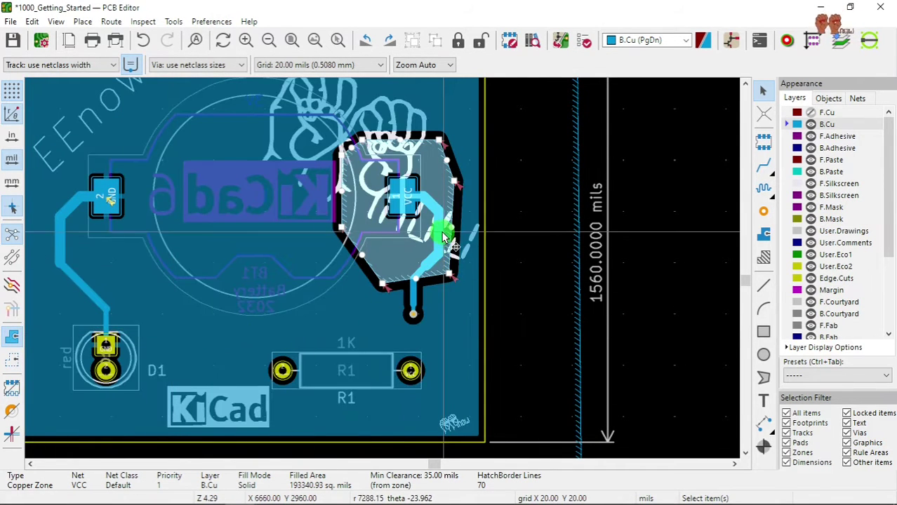
{"action": "scroll", "coordinate": [436, 232], "scroll_direction": "up", "scroll_amount": 3}
{"action": "scroll", "coordinate": [383, 273], "scroll_direction": "down", "scroll_amount": 3}
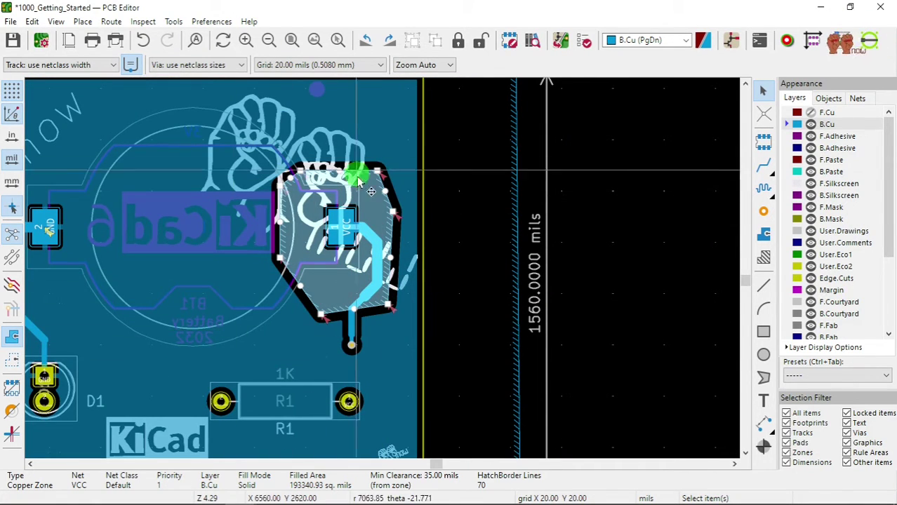
{"action": "scroll", "coordinate": [320, 196], "scroll_direction": "up", "scroll_amount": 3}
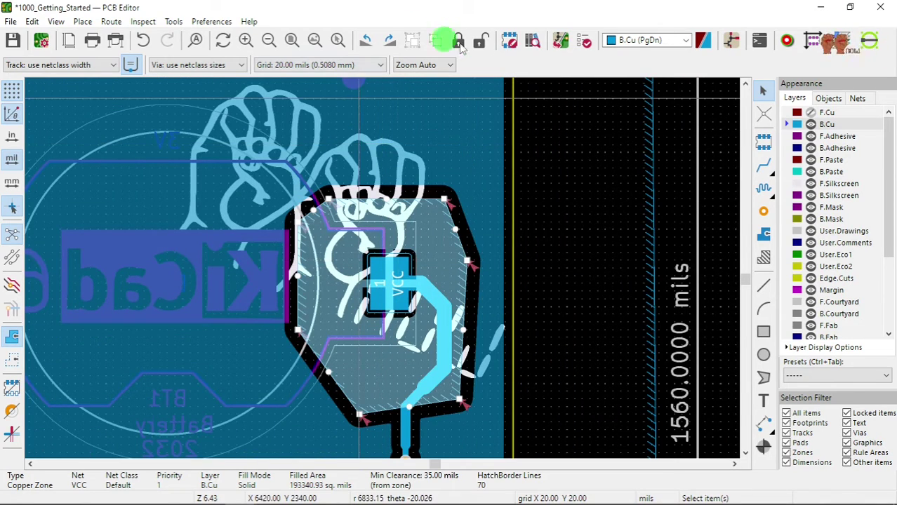
- Rerun the design rules check, locate the GND track with the unconnected end, and inspect it at the battery's GND pad
{"action": "left_click", "coordinate": [584, 40]}
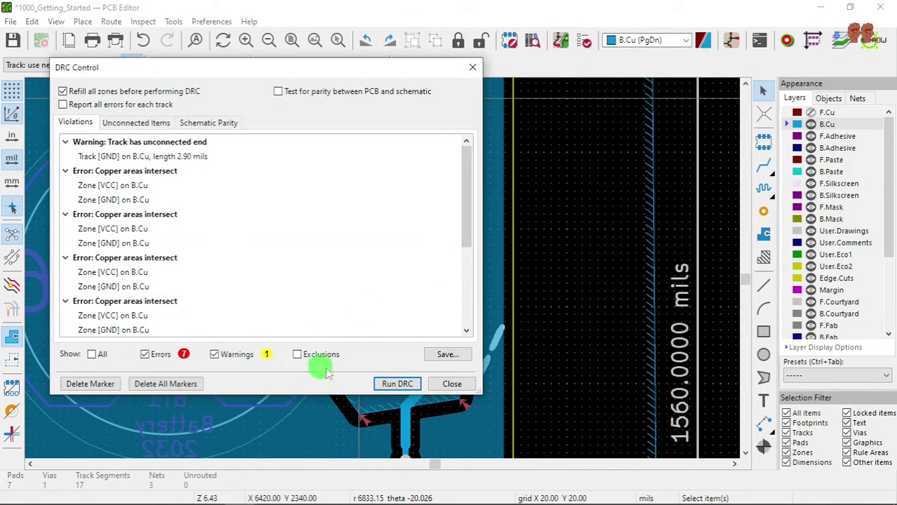
{"action": "left_click", "coordinate": [396, 385]}
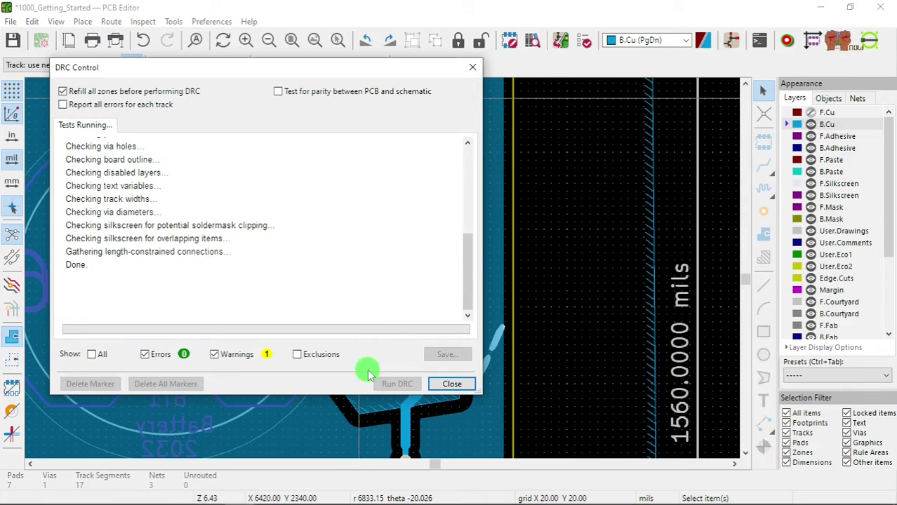
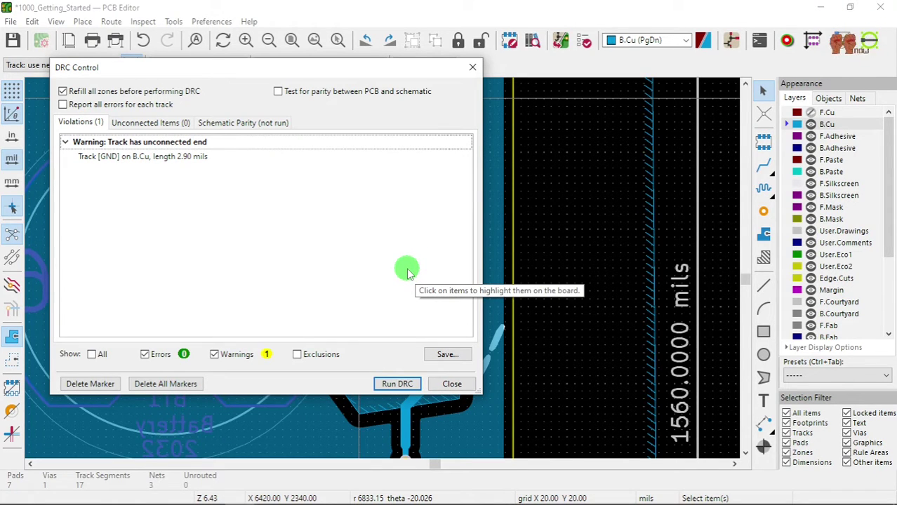
{"action": "left_click", "coordinate": [175, 162]}
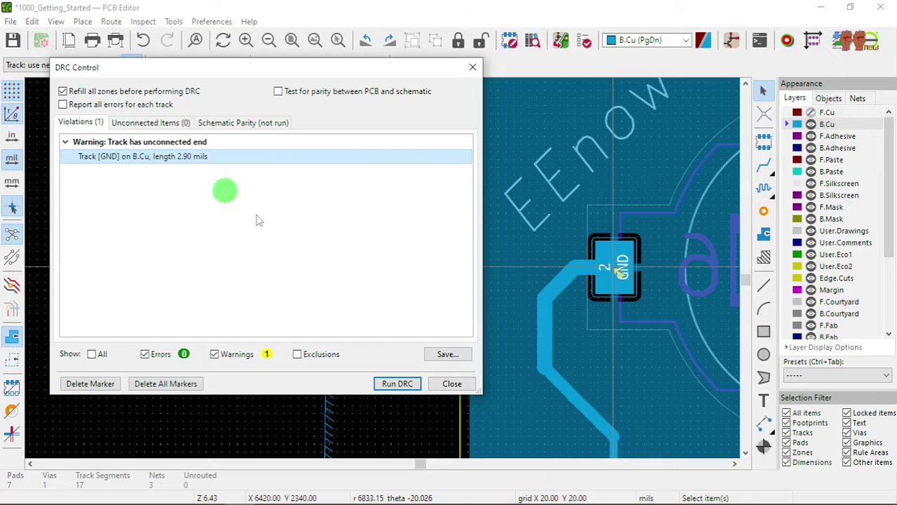
{"action": "left_click", "coordinate": [452, 384]}
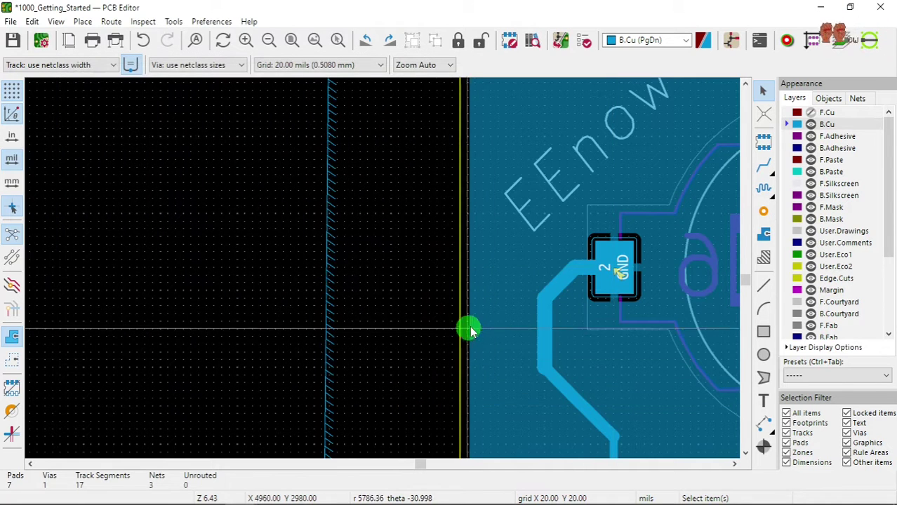
{"action": "scroll", "coordinate": [617, 292], "scroll_direction": "up", "scroll_amount": 3}
{"action": "scroll", "coordinate": [383, 273], "scroll_direction": "up", "scroll_amount": 5}
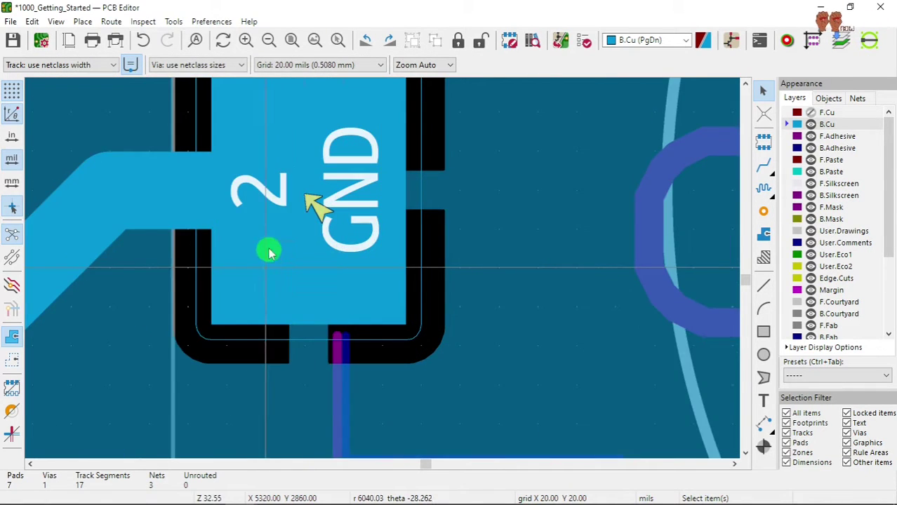
{"action": "scroll", "coordinate": [383, 267], "scroll_direction": "down", "scroll_amount": 1}
{"action": "scroll", "coordinate": [388, 267], "scroll_direction": "down", "scroll_amount": 2}
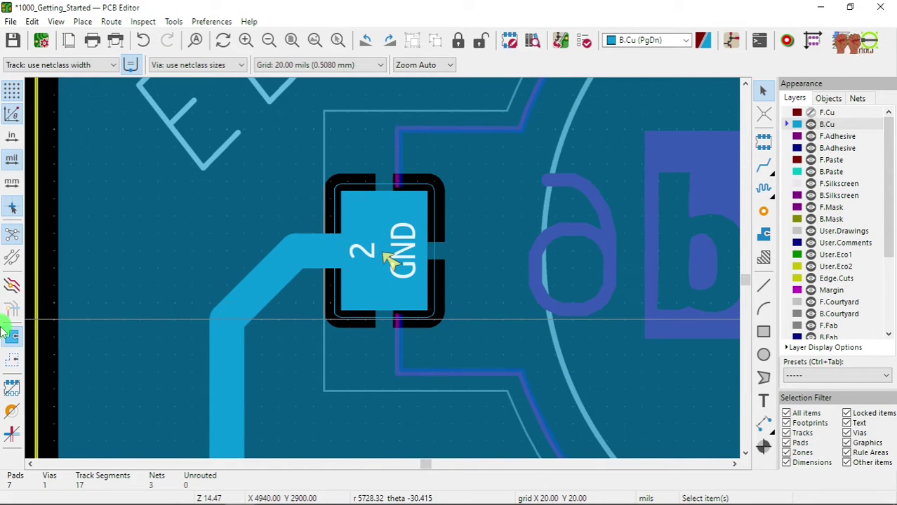
- Show only zone outlines and delete the horizontal track segment at the battery's GND pad and the tiny track stub inside the pad
{"action": "left_click", "coordinate": [14, 360]}
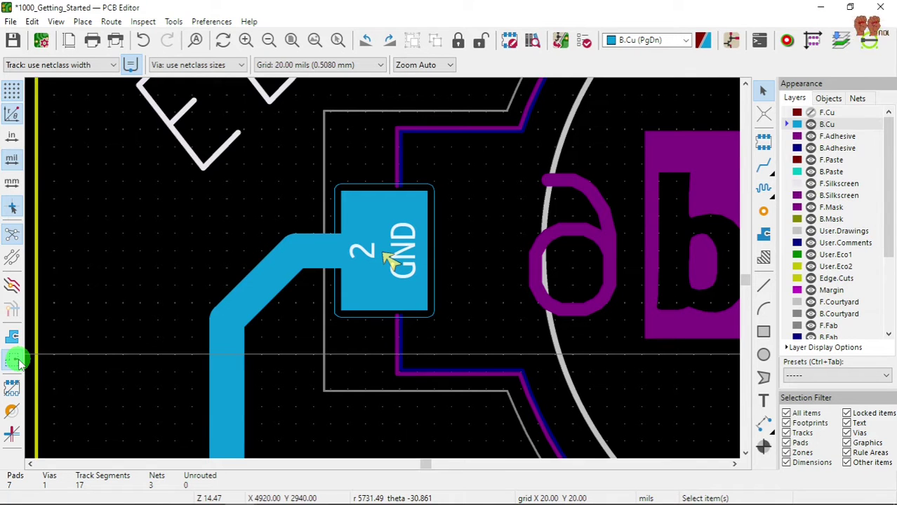
{"action": "left_click", "coordinate": [584, 40]}
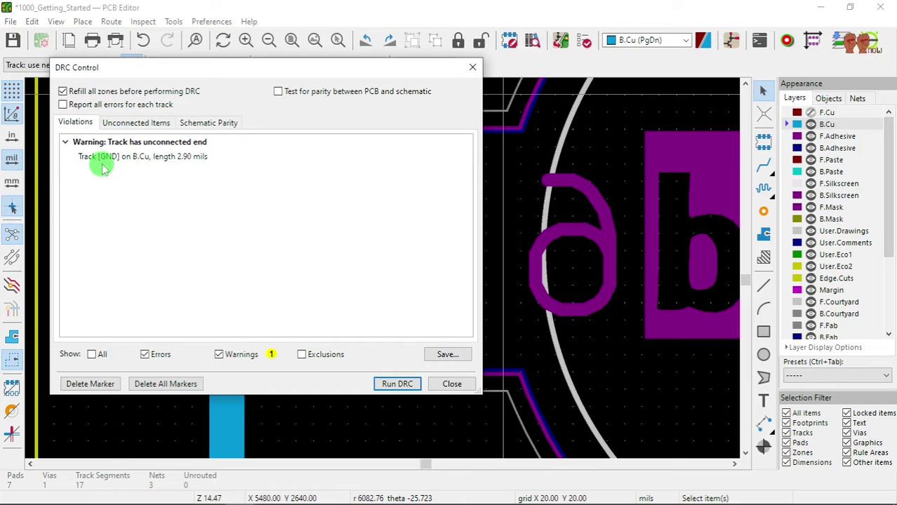
{"action": "left_click", "coordinate": [452, 384]}
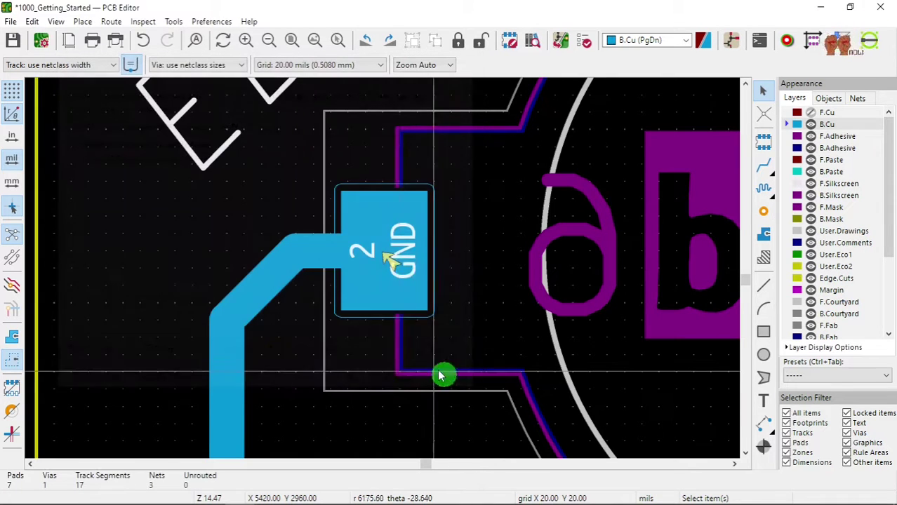
{"action": "left_click", "coordinate": [326, 259]}
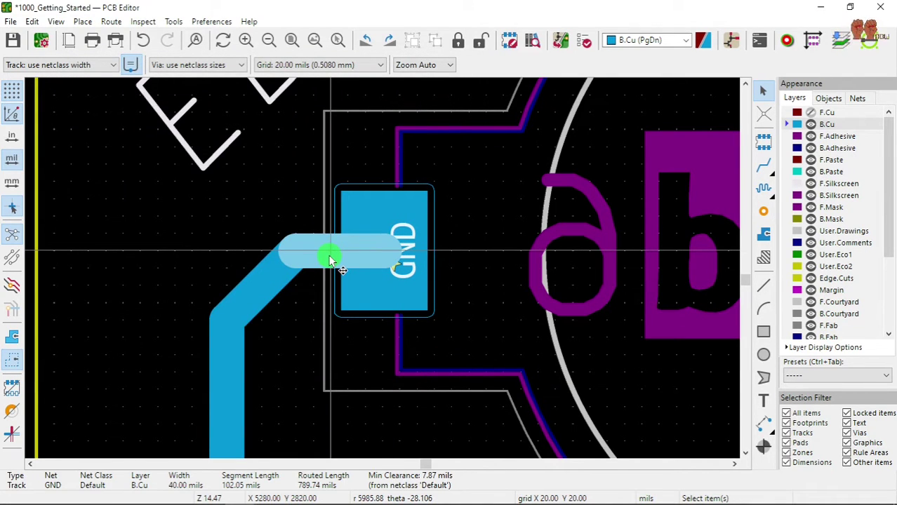
{"action": "key", "text": "Delete"}
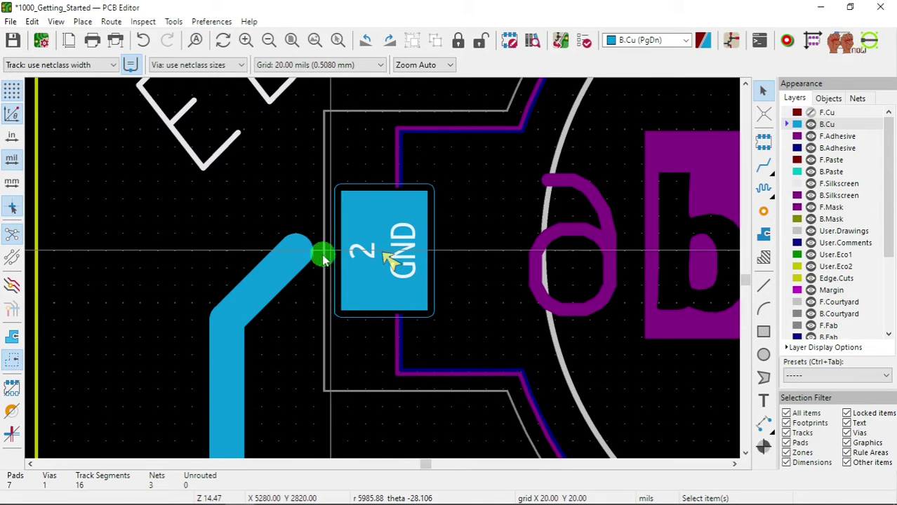
{"action": "left_click", "coordinate": [385, 250]}
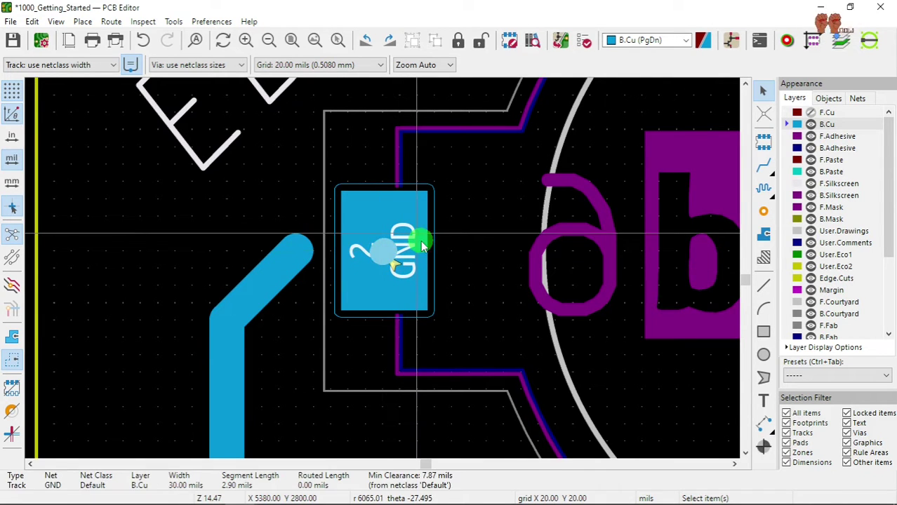
{"action": "key", "text": "Delete"}
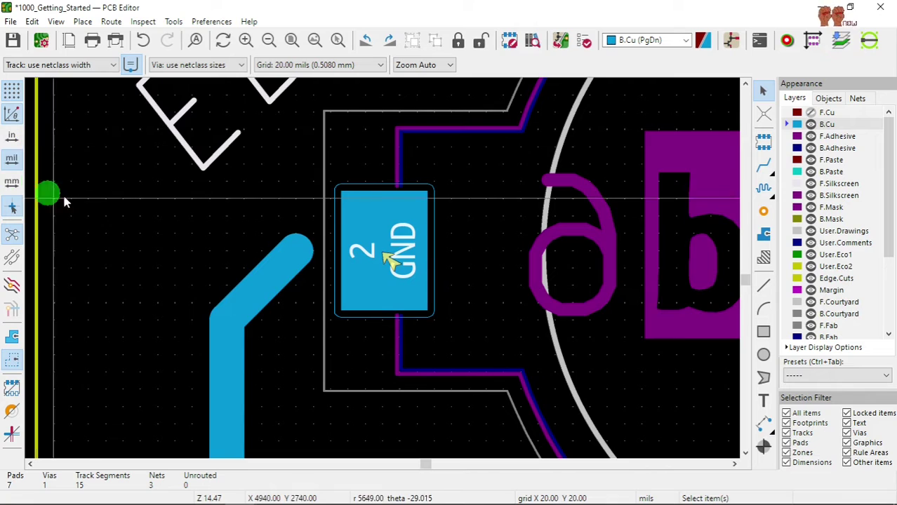
- Route a new B.Cu track from the battery's GND pad to the open end of the existing GND track, and save the board
{"action": "left_click", "coordinate": [763, 165]}
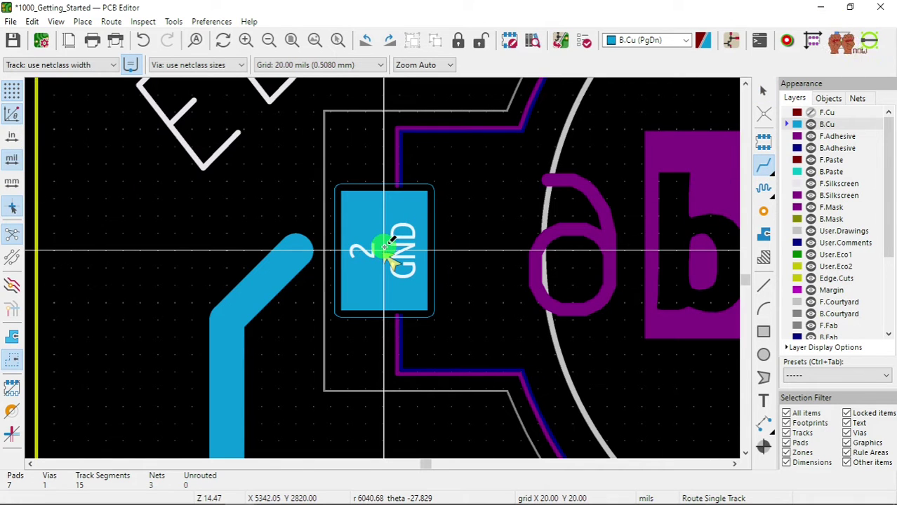
{"action": "left_click", "coordinate": [384, 249]}
{"action": "left_click", "coordinate": [297, 251]}
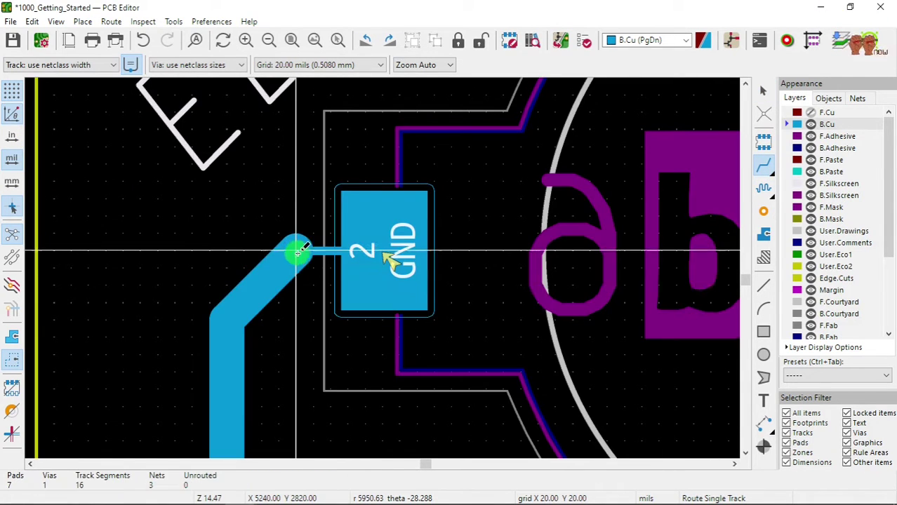
{"action": "left_click", "coordinate": [13, 41]}
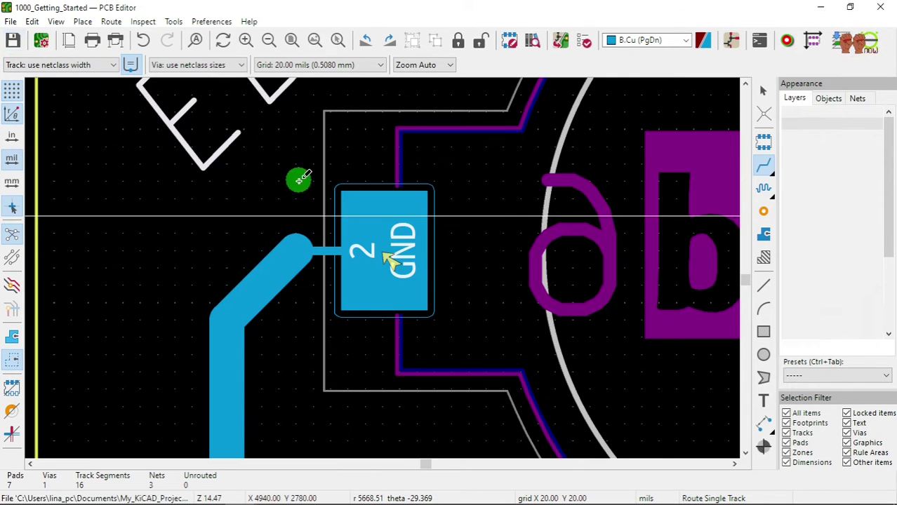
- Display the filled zone areas and refill all zones on the board
{"action": "left_click", "coordinate": [12, 336]}
{"action": "scroll", "coordinate": [181, 275], "scroll_direction": "down", "scroll_amount": 3}
{"action": "scroll", "coordinate": [419, 261], "scroll_direction": "down", "scroll_amount": 2}
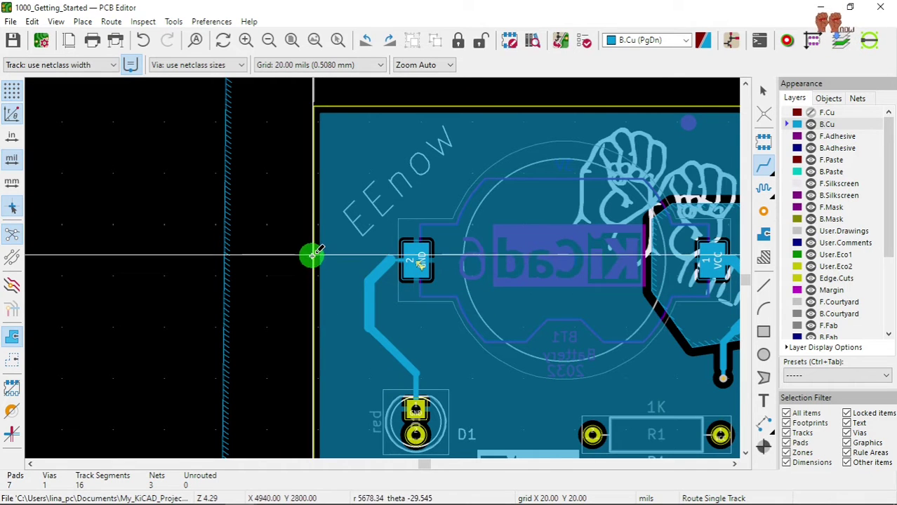
{"action": "key", "text": "b"}
{"action": "scroll", "coordinate": [521, 260], "scroll_direction": "down", "scroll_amount": 3}
{"action": "scroll", "coordinate": [398, 261], "scroll_direction": "up", "scroll_amount": 4}
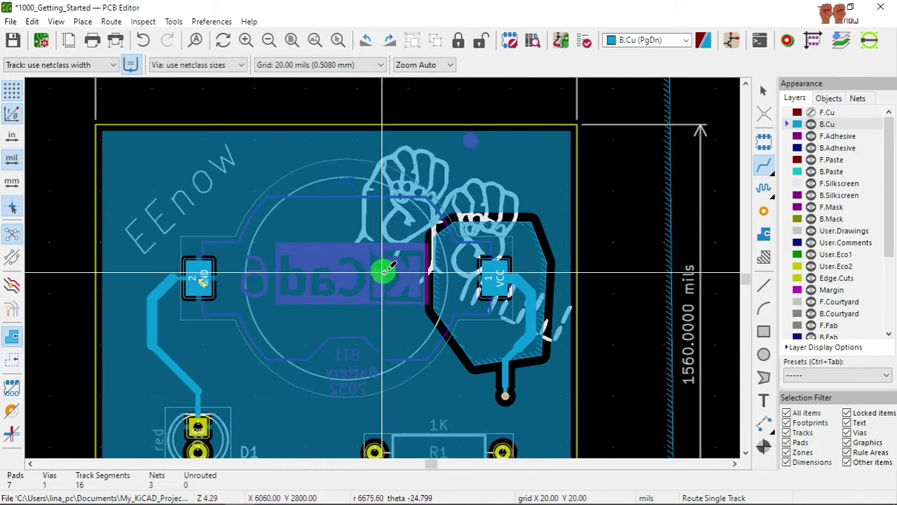
- Run the design rules check again and review the violations, unconnected items and schematic parity results, then close the check
{"action": "left_click", "coordinate": [562, 40]}
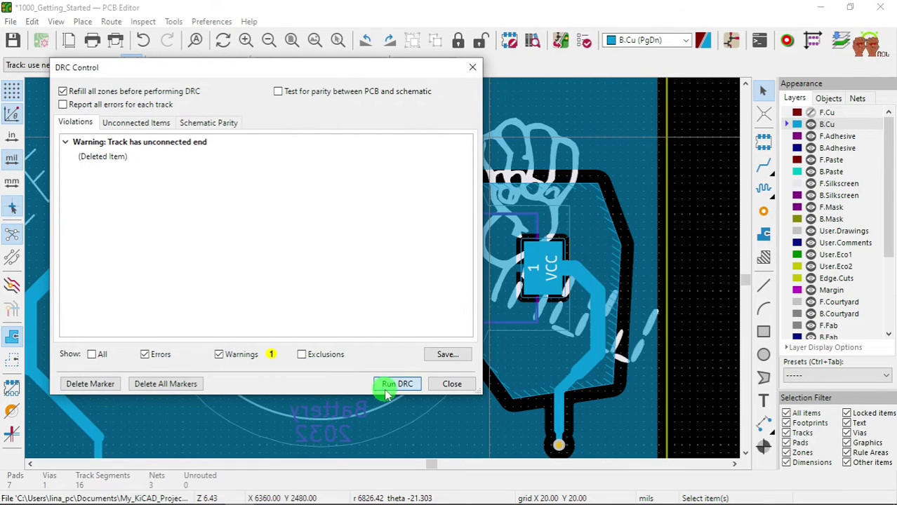
{"action": "left_click", "coordinate": [386, 390]}
{"action": "left_click", "coordinate": [176, 160]}
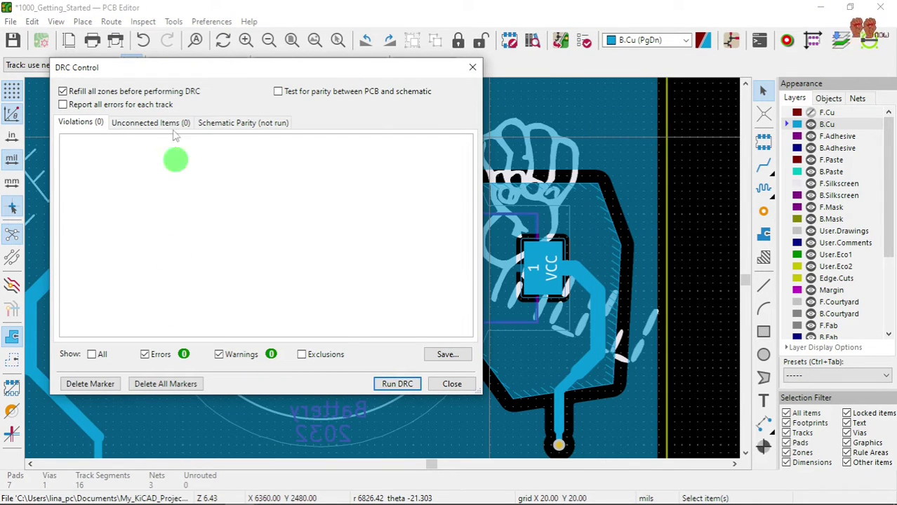
{"action": "left_click", "coordinate": [245, 123]}
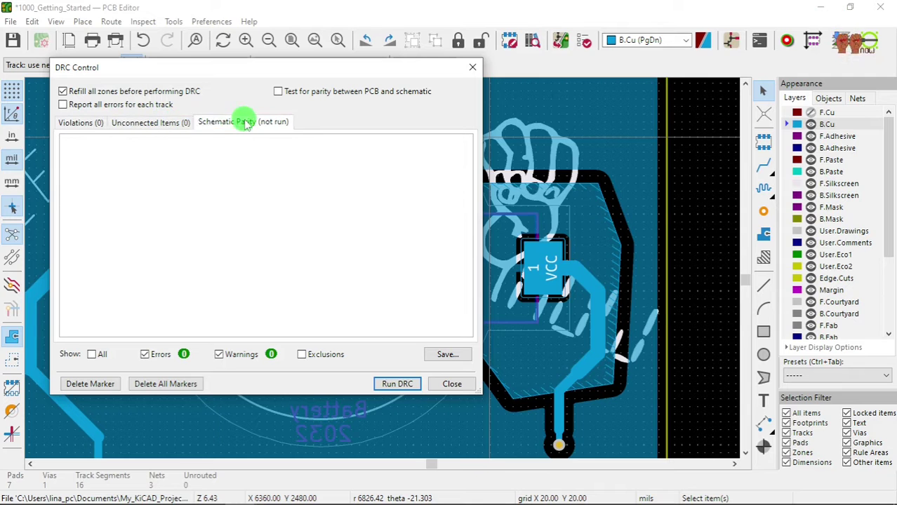
{"action": "left_click", "coordinate": [125, 123]}
{"action": "left_click", "coordinate": [86, 124]}
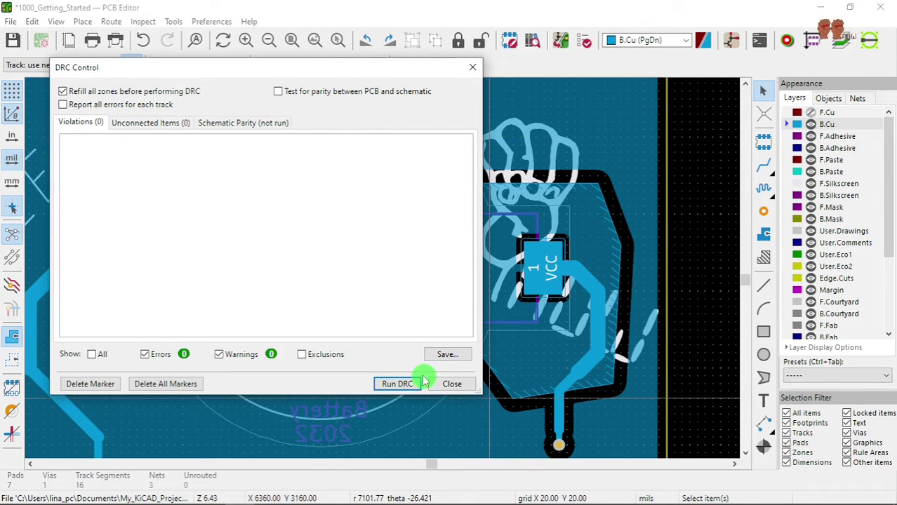
{"action": "left_click", "coordinate": [452, 384]}
{"action": "scroll", "coordinate": [426, 327], "scroll_direction": "down", "scroll_amount": 5}
{"action": "scroll", "coordinate": [366, 304], "scroll_direction": "up", "scroll_amount": 3}
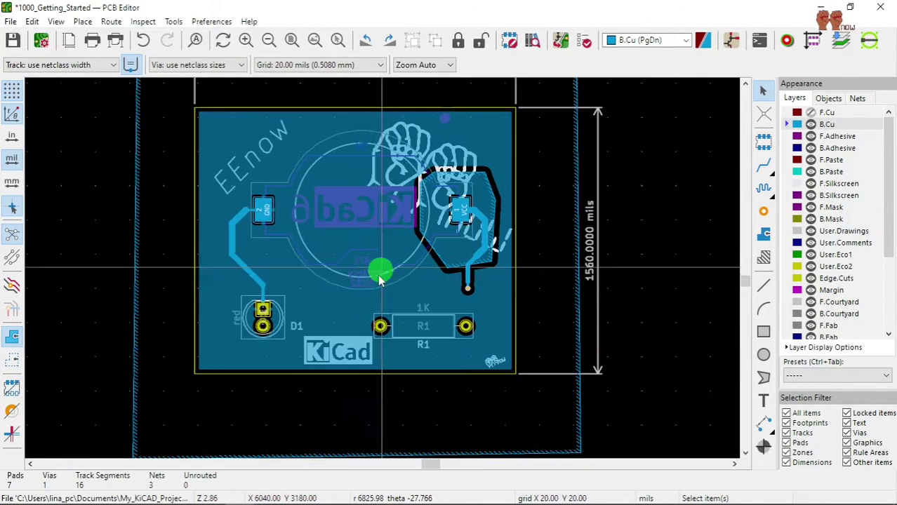
- Show the F.Cu layer again and make it the active layer
{"action": "scroll", "coordinate": [509, 214], "scroll_direction": "down", "scroll_amount": 2}
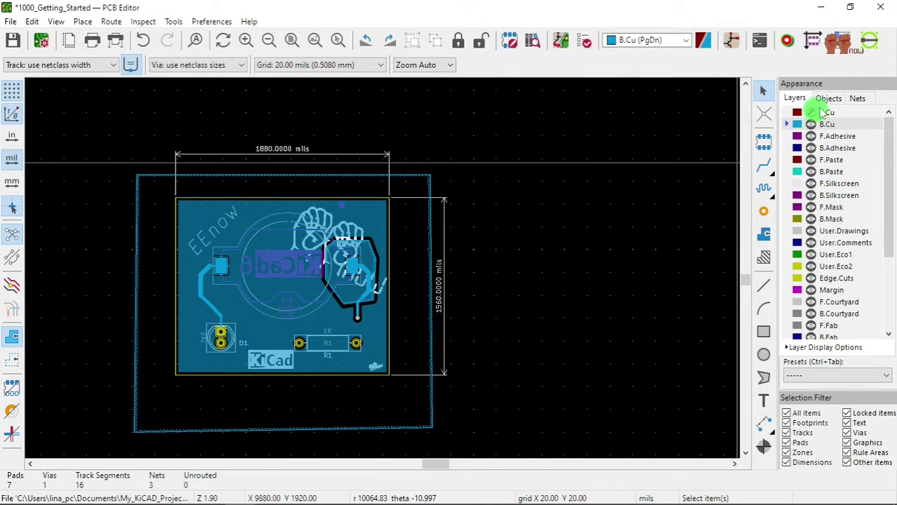
{"action": "left_click", "coordinate": [811, 113]}
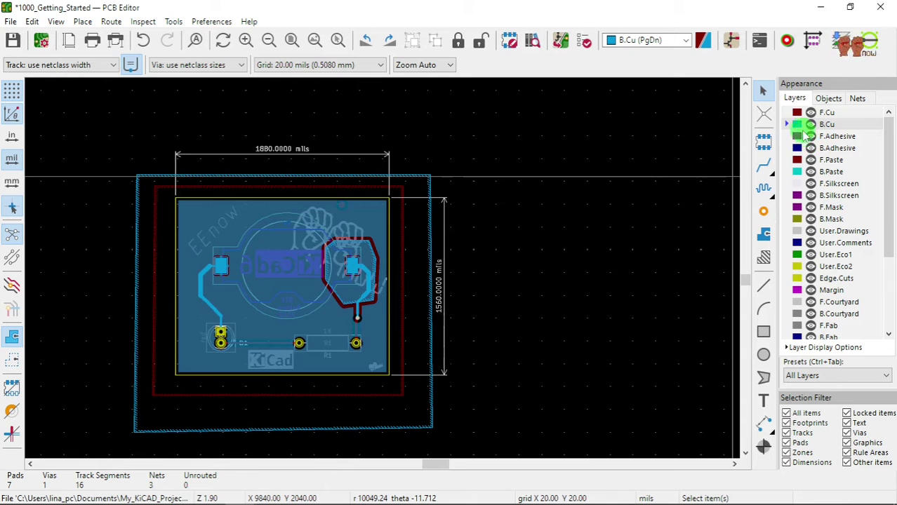
{"action": "left_click", "coordinate": [787, 113]}
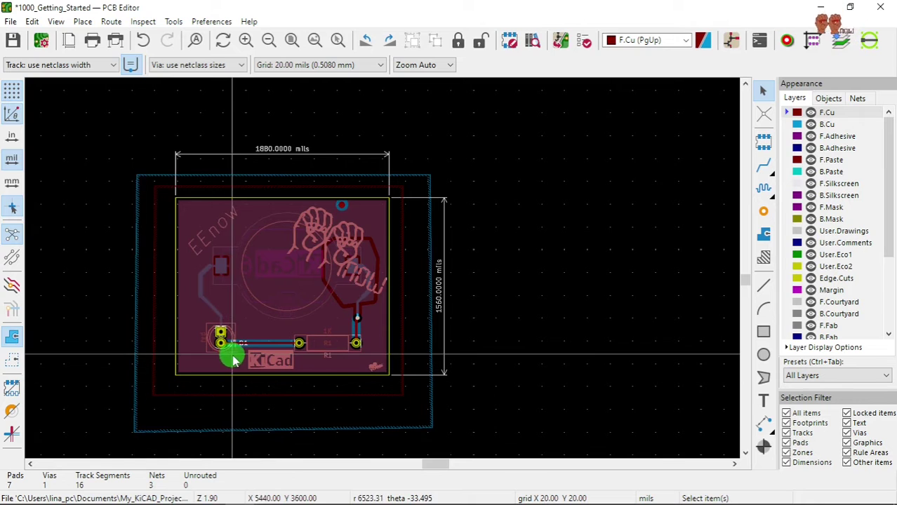
- Examine the net names on the F.Cu track and pads between D1 and R1
{"action": "scroll", "coordinate": [214, 339], "scroll_direction": "up", "scroll_amount": 6}
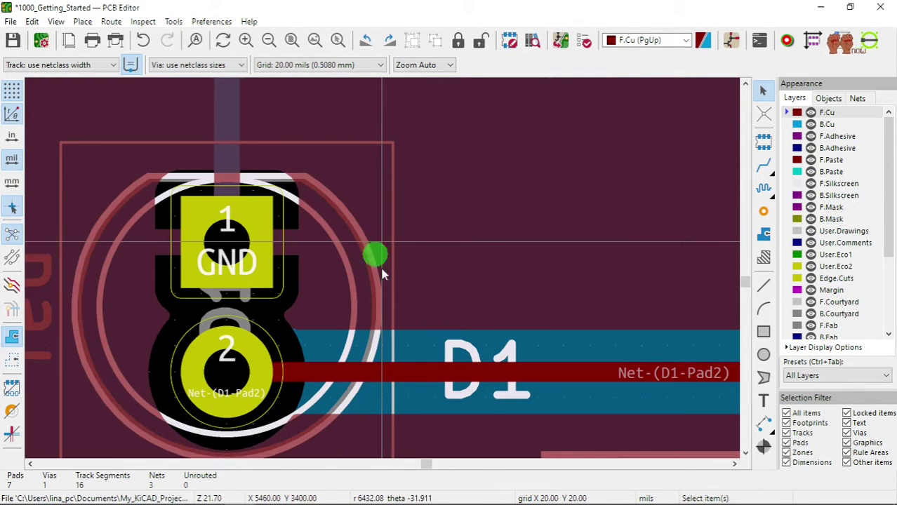
{"action": "scroll", "coordinate": [383, 267], "scroll_direction": "down", "scroll_amount": 4}
{"action": "scroll", "coordinate": [383, 273], "scroll_direction": "up", "scroll_amount": 3}
{"action": "scroll", "coordinate": [382, 272], "scroll_direction": "up", "scroll_amount": 1}
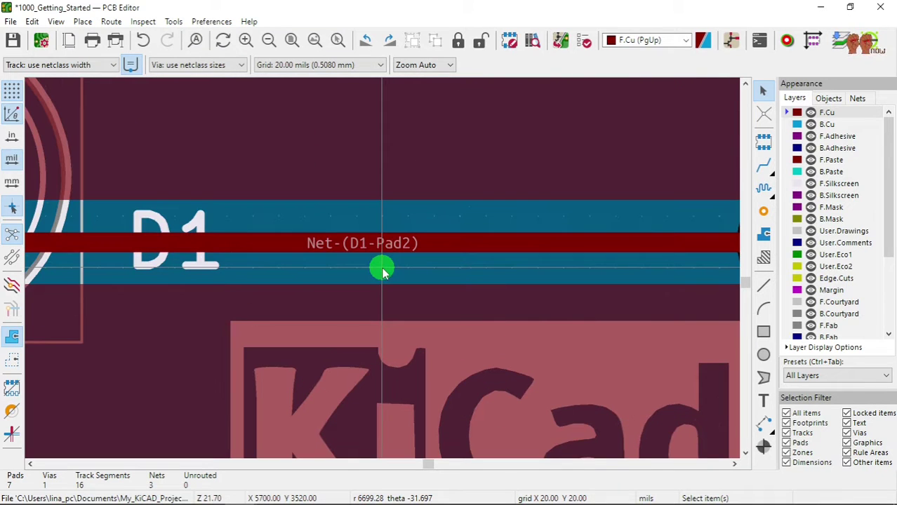
{"action": "scroll", "coordinate": [382, 273], "scroll_direction": "down", "scroll_amount": 3}
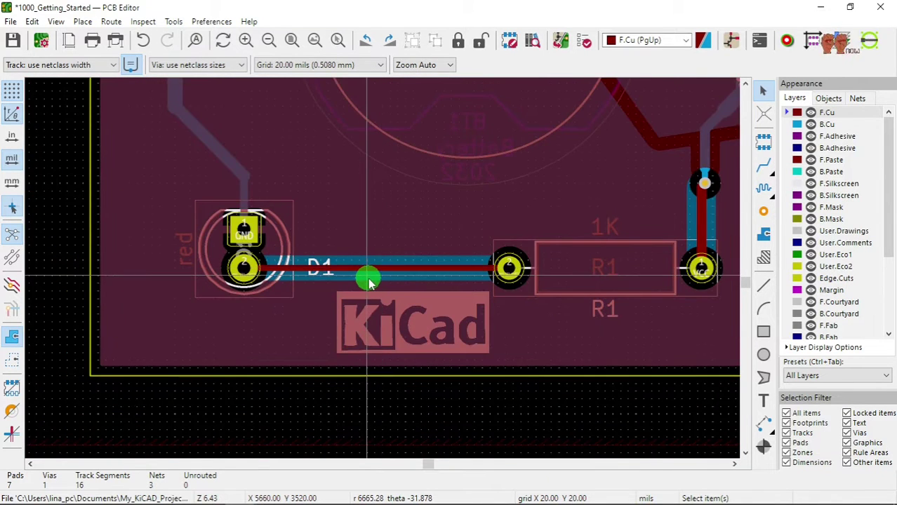
{"action": "scroll", "coordinate": [382, 272], "scroll_direction": "down", "scroll_amount": 2}
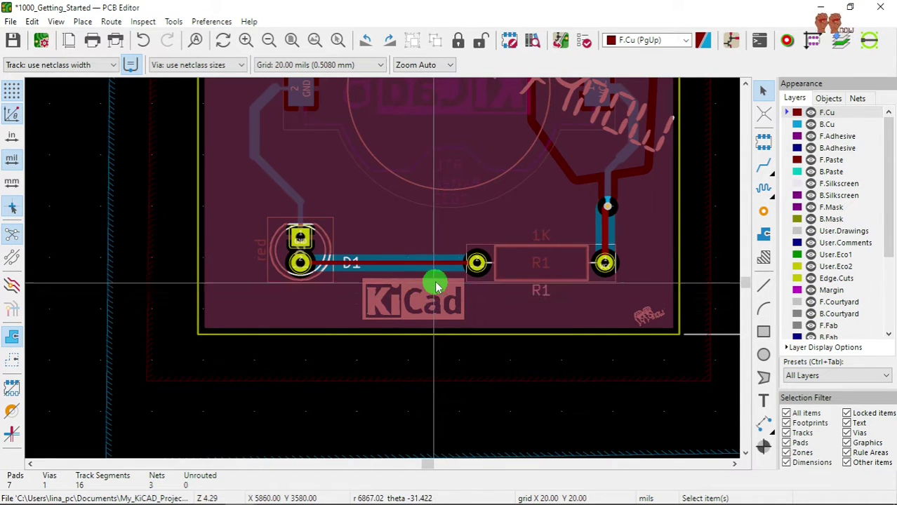
{"action": "scroll", "coordinate": [421, 262], "scroll_direction": "up", "scroll_amount": 10}
{"action": "scroll", "coordinate": [203, 236], "scroll_direction": "down", "scroll_amount": 6}
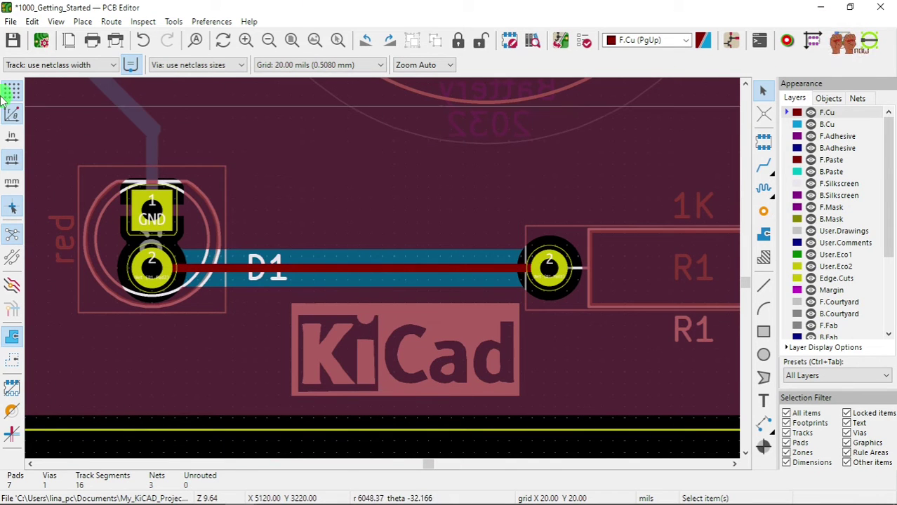
- Save the board
{"action": "left_click", "coordinate": [14, 45]}
{"action": "scroll", "coordinate": [373, 282], "scroll_direction": "down", "scroll_amount": 5}
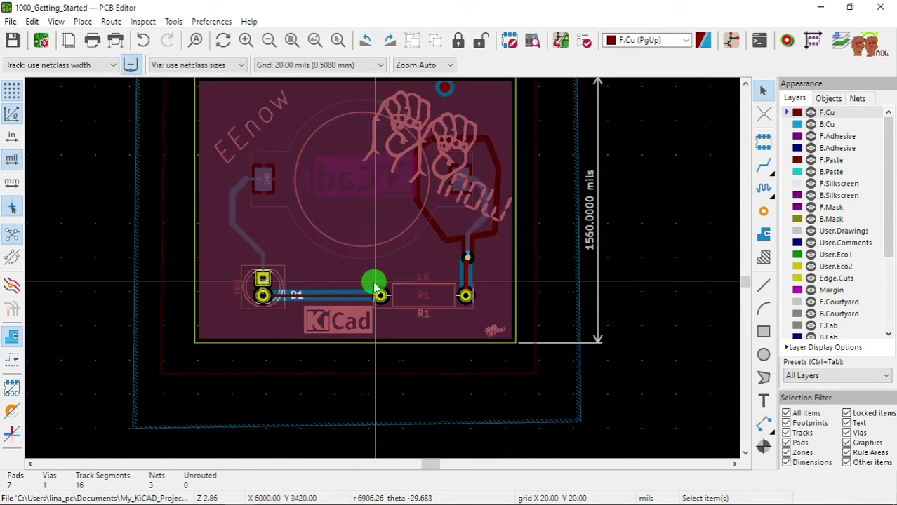
{"action": "scroll", "coordinate": [383, 270], "scroll_direction": "up", "scroll_amount": 1}
{"action": "scroll", "coordinate": [383, 272], "scroll_direction": "down", "scroll_amount": 2}
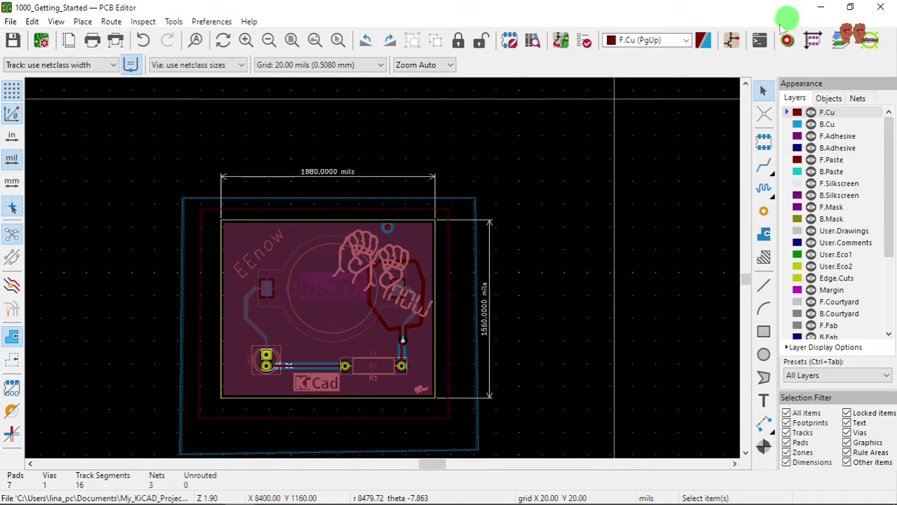
- In the Schematic Editor, place a net label named RD on the wire between R1 and D1, and save the schematic
{"action": "left_click", "coordinate": [730, 44]}
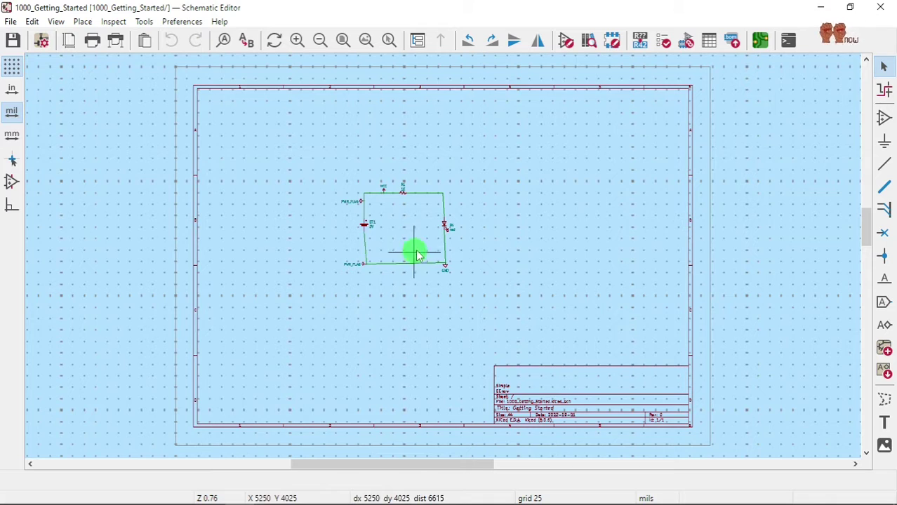
{"action": "scroll", "coordinate": [441, 253], "scroll_direction": "up", "scroll_amount": 5}
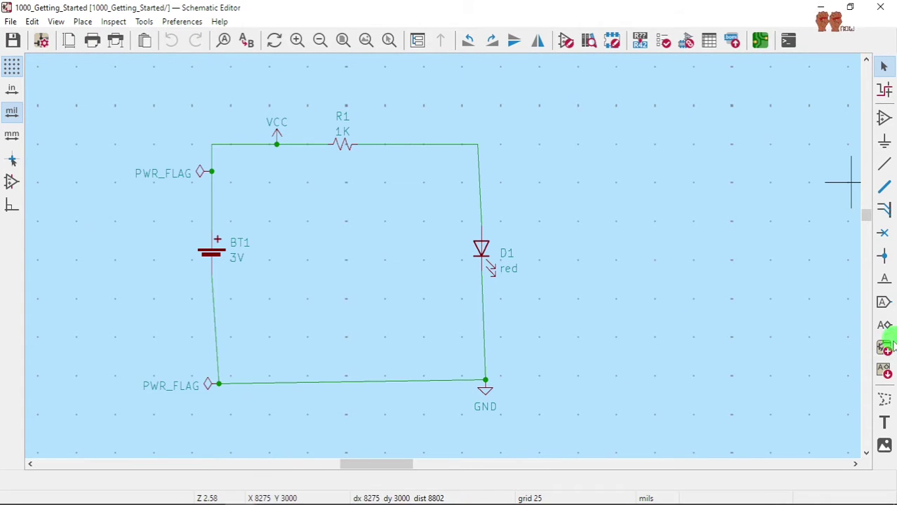
{"action": "left_click", "coordinate": [884, 281]}
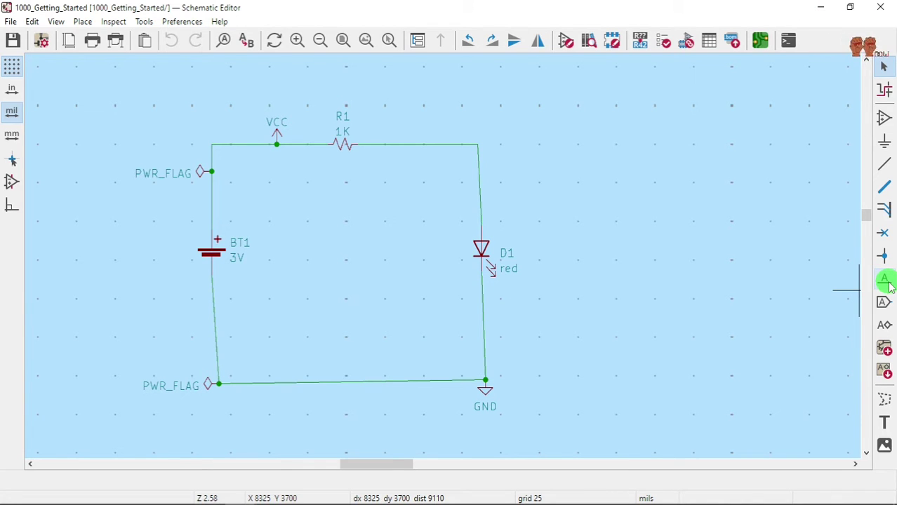
{"action": "left_click", "coordinate": [427, 147]}
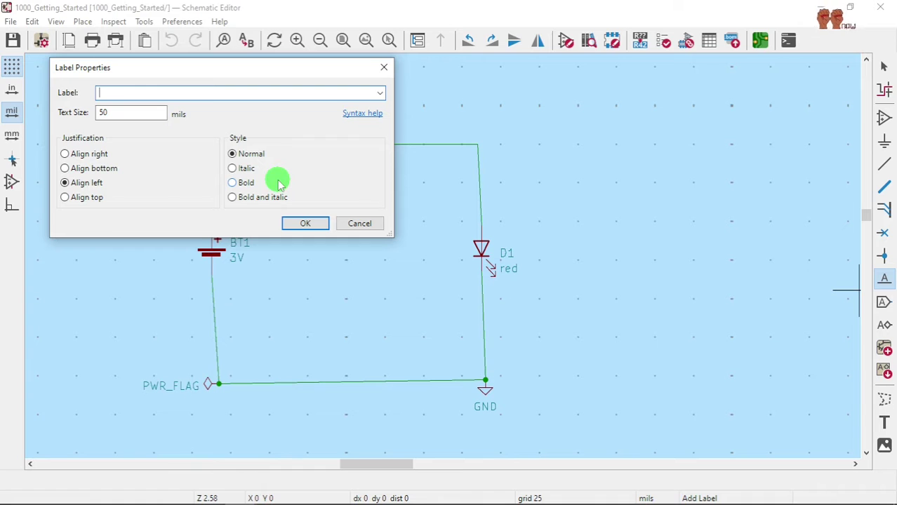
{"action": "left_click_drag", "start_coordinate": [208, 70], "coordinate": [234, 208]}
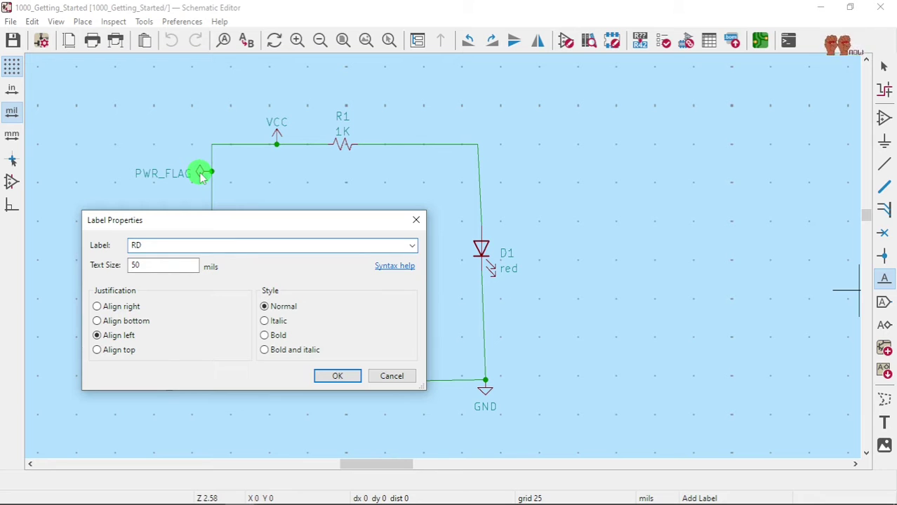
{"action": "left_click", "coordinate": [335, 377]}
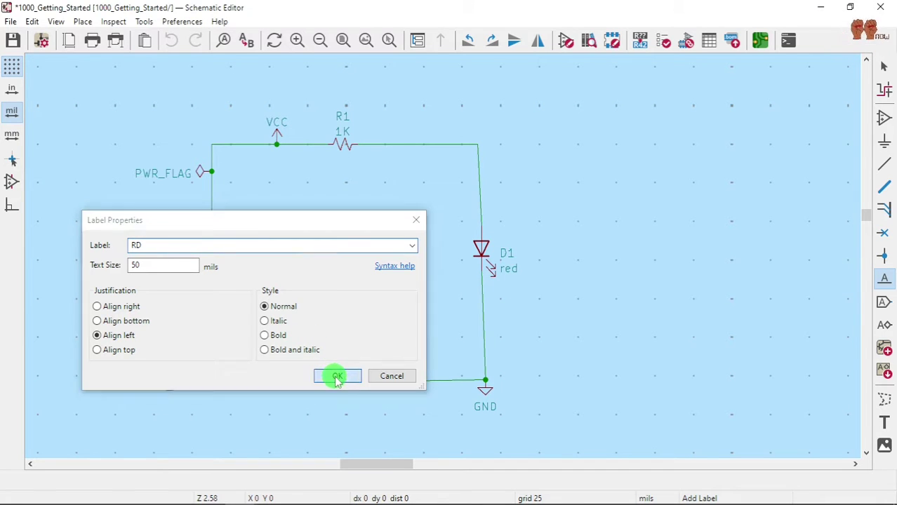
{"action": "scroll", "coordinate": [449, 154], "scroll_direction": "up", "scroll_amount": 3}
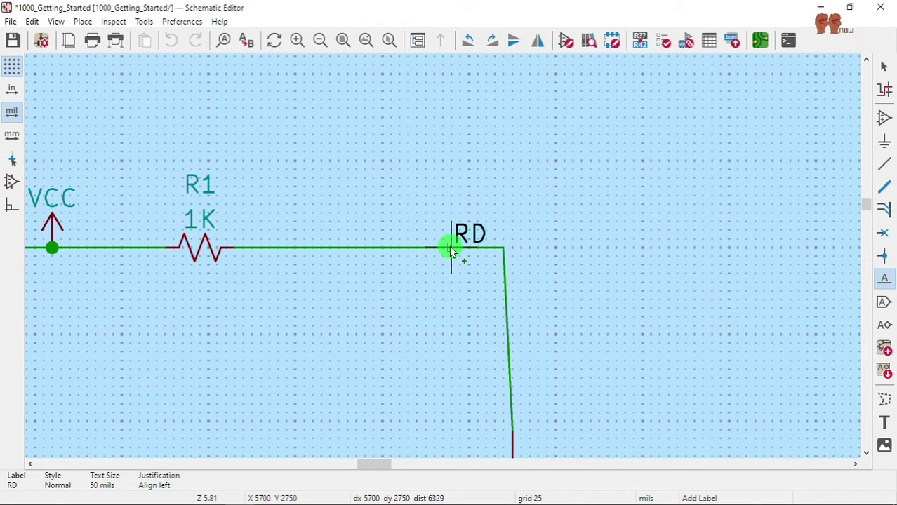
{"action": "left_click", "coordinate": [451, 248]}
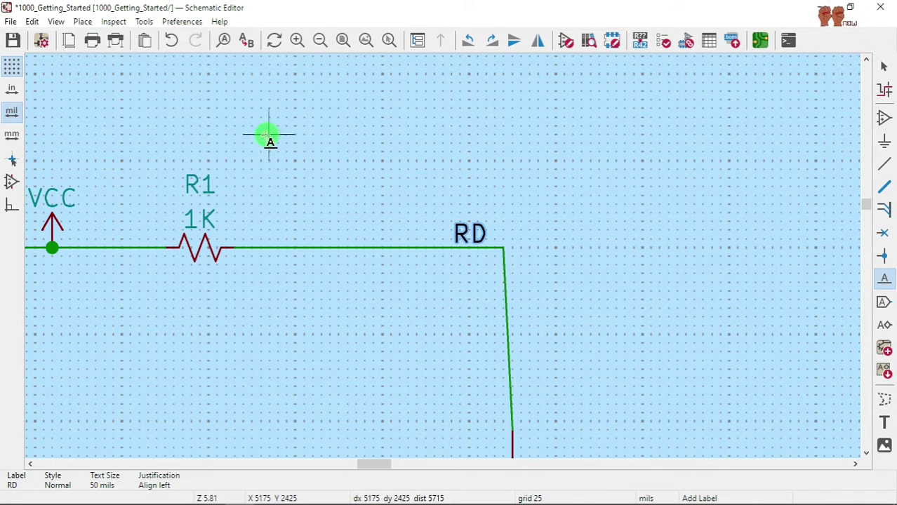
{"action": "left_click", "coordinate": [13, 44]}
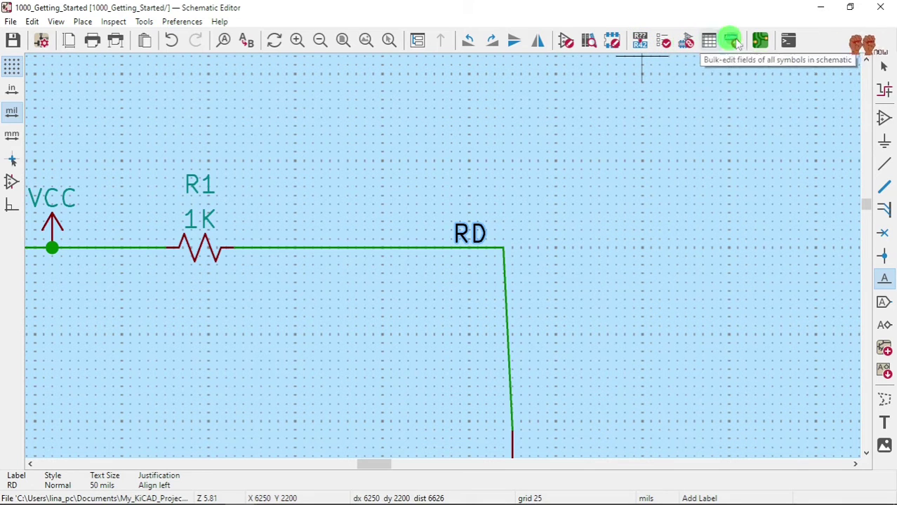
- Switch to the PCB Editor, update the PCB from the schematic with the RD net change, and close the update dialog
{"action": "left_click", "coordinate": [760, 40]}
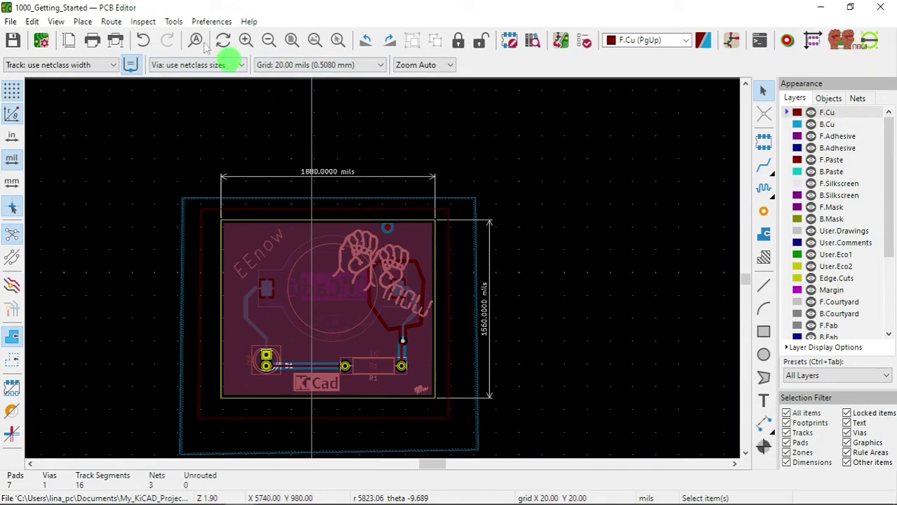
{"action": "left_click", "coordinate": [143, 21]}
{"action": "mouse_move", "coordinate": [115, 25]}
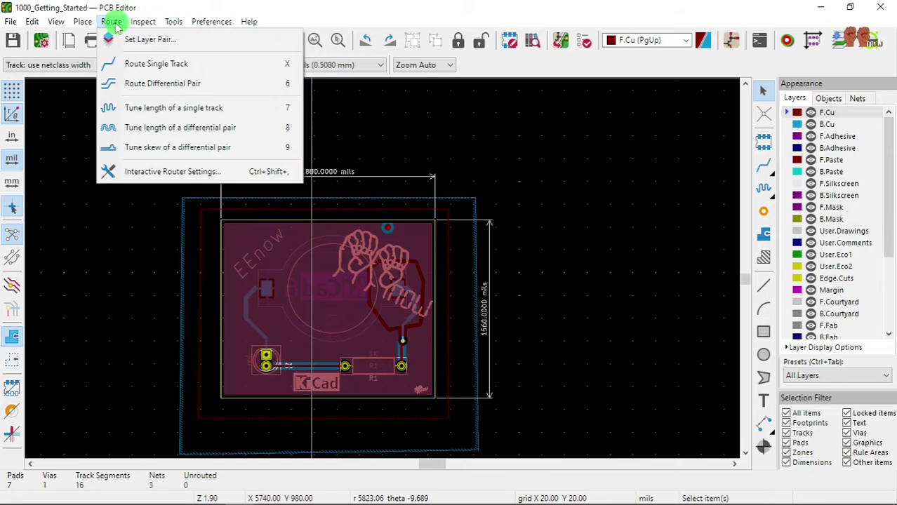
{"action": "mouse_move", "coordinate": [169, 22]}
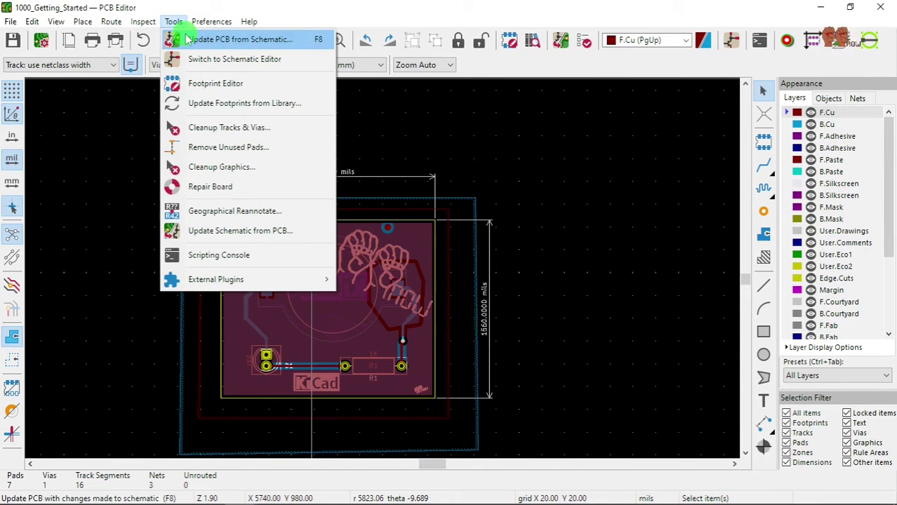
{"action": "left_click", "coordinate": [238, 40]}
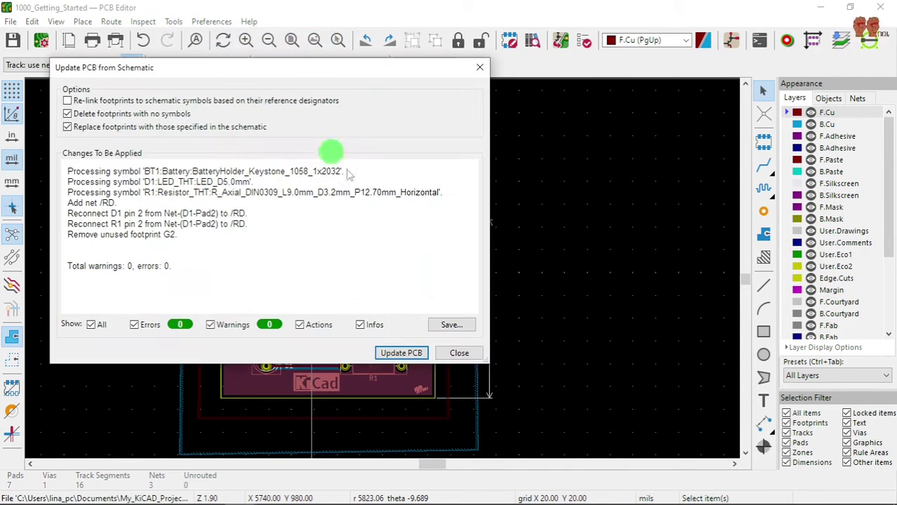
{"action": "left_click", "coordinate": [407, 354]}
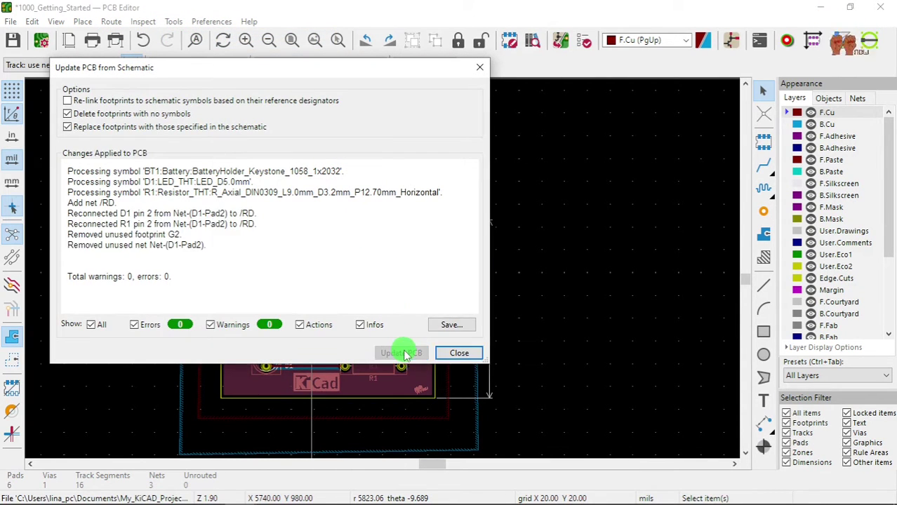
{"action": "left_click", "coordinate": [459, 355]}
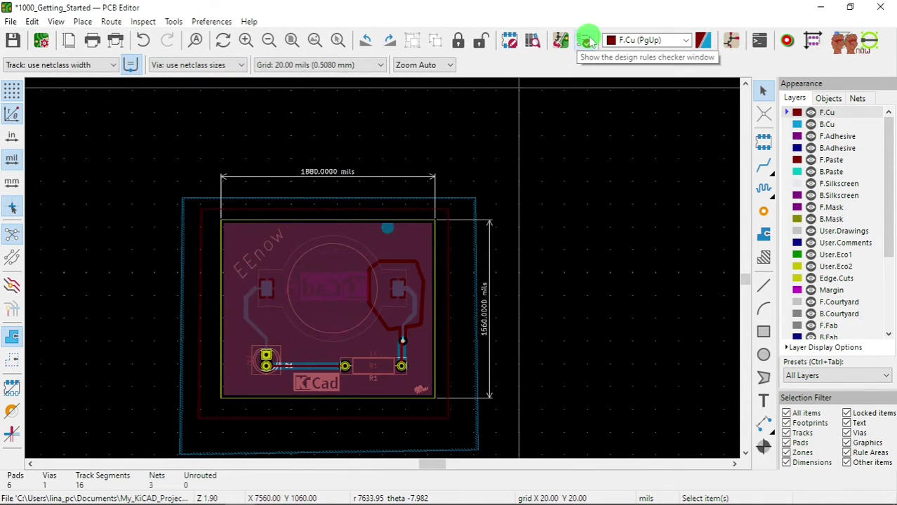
- Return to the Schematic Editor, run the electrical rules check and close the checker
{"action": "left_click", "coordinate": [730, 40]}
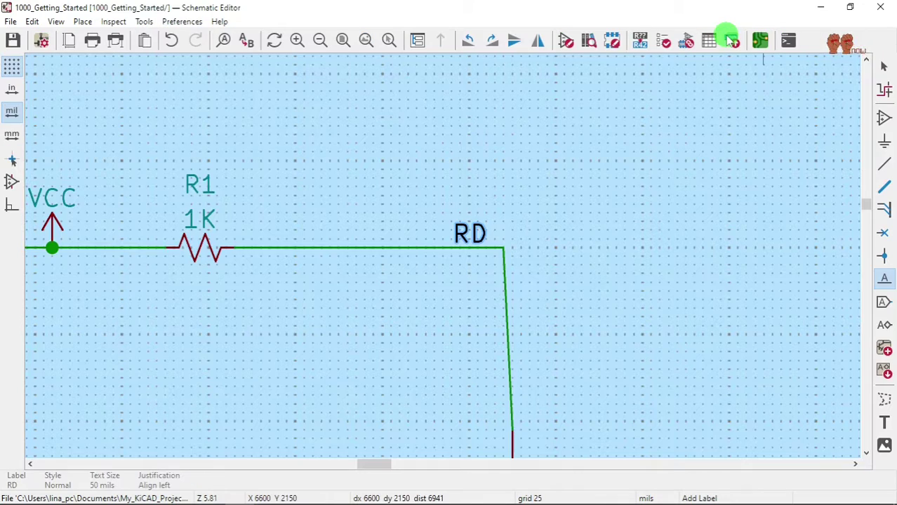
{"action": "left_click", "coordinate": [668, 43]}
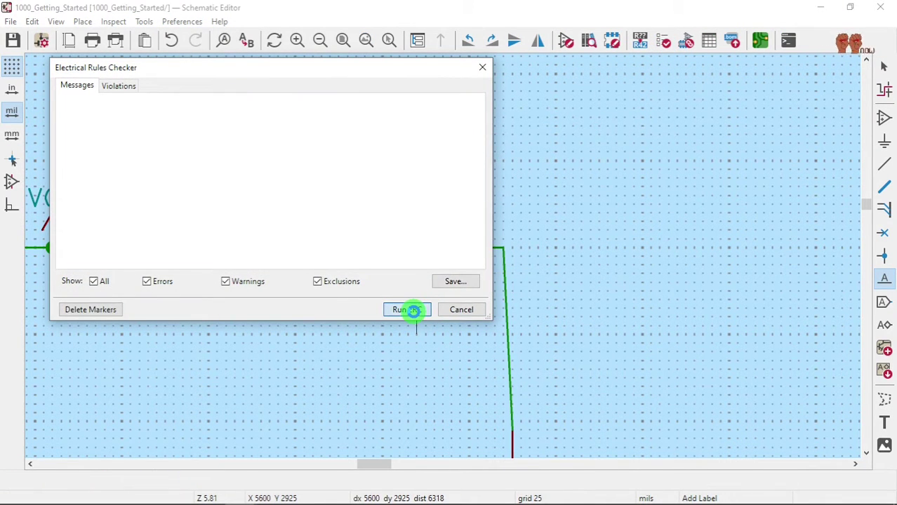
{"action": "left_click", "coordinate": [413, 309]}
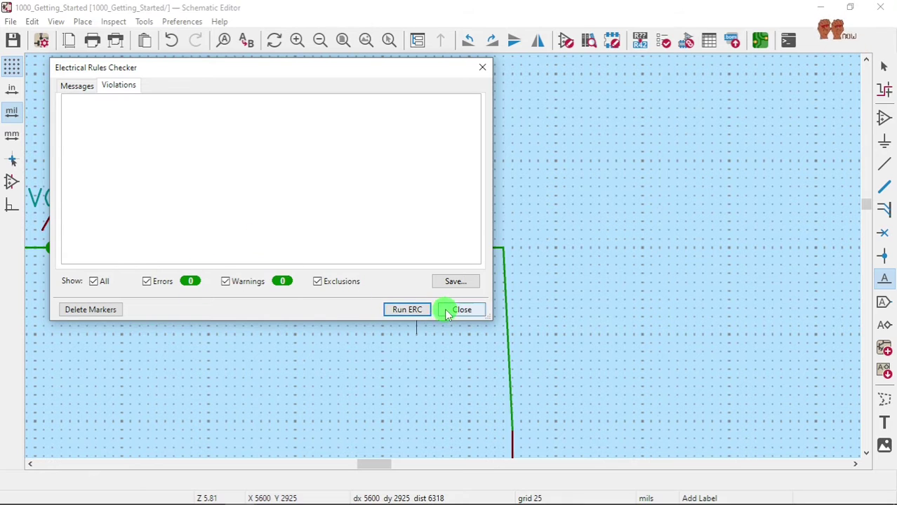
{"action": "left_click", "coordinate": [446, 314]}
- Return to the PCB Editor and inspect the updated net name on the D1–R1 track with B.Cu and with F.Cu active
{"action": "left_click", "coordinate": [760, 40]}
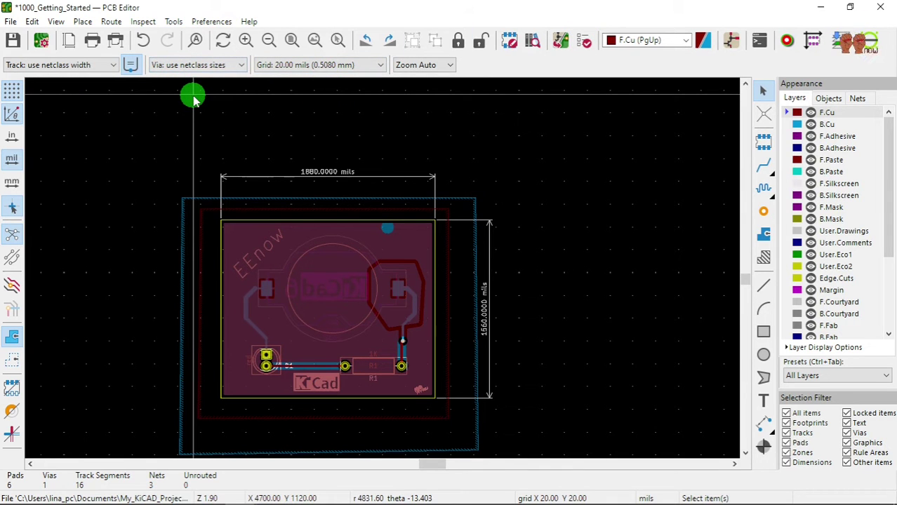
{"action": "key", "text": "Page_Down"}
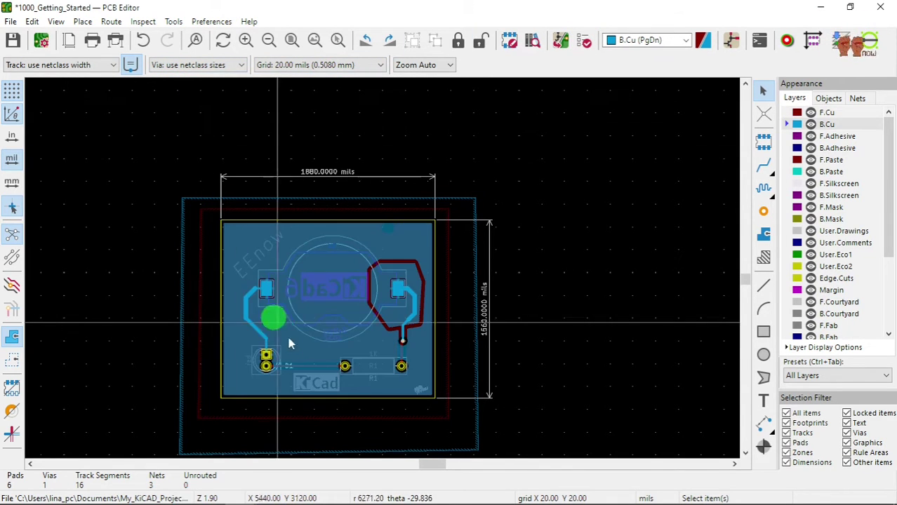
{"action": "scroll", "coordinate": [382, 270], "scroll_direction": "up", "scroll_amount": 5}
{"action": "scroll", "coordinate": [382, 270], "scroll_direction": "up", "scroll_amount": 3}
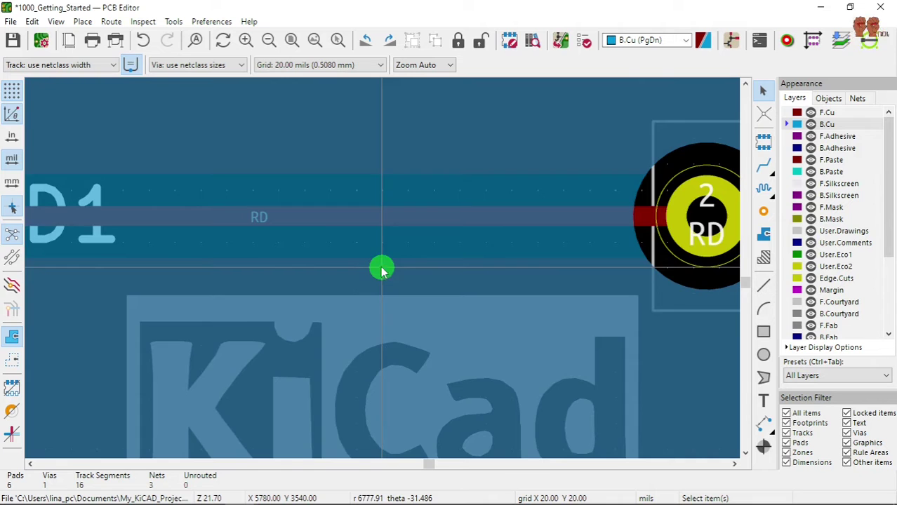
{"action": "scroll", "coordinate": [317, 243], "scroll_direction": "up", "scroll_amount": 1}
{"action": "scroll", "coordinate": [374, 264], "scroll_direction": "down", "scroll_amount": 5}
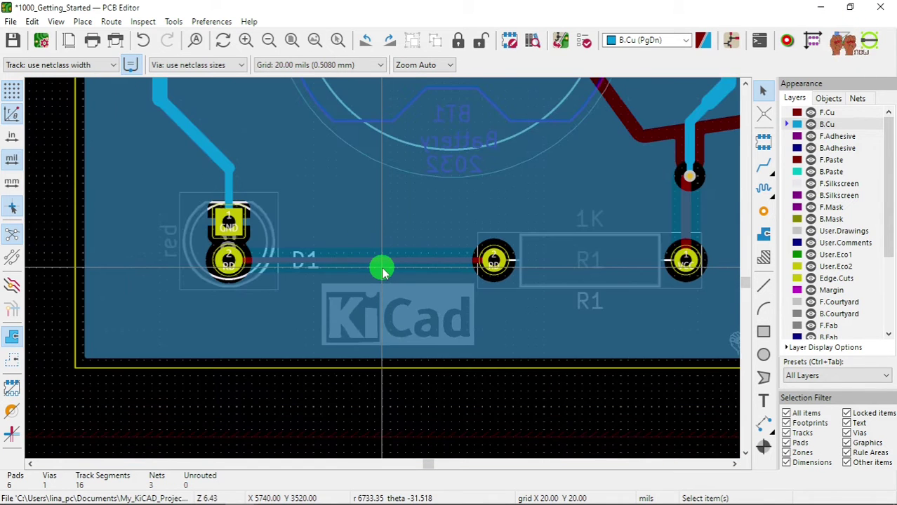
{"action": "left_click", "coordinate": [791, 113]}
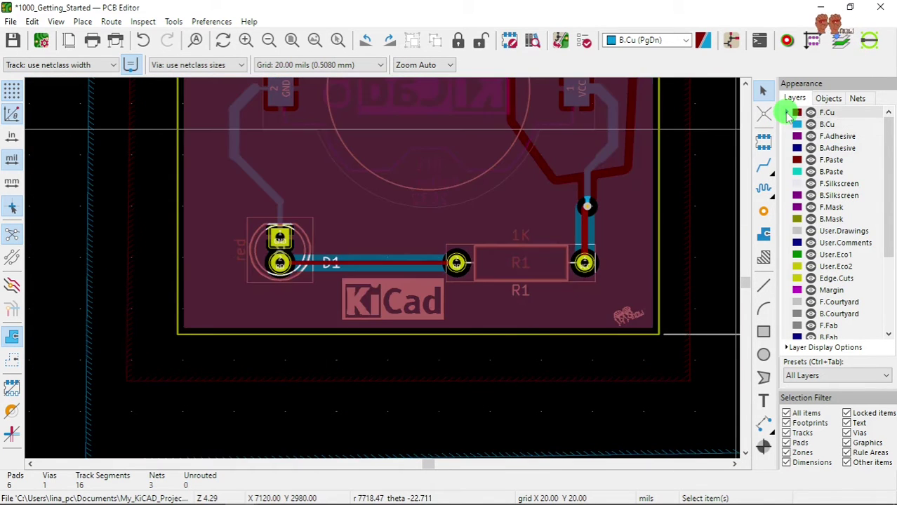
{"action": "scroll", "coordinate": [383, 270], "scroll_direction": "up", "scroll_amount": 3}
{"action": "scroll", "coordinate": [382, 270], "scroll_direction": "up", "scroll_amount": 3}
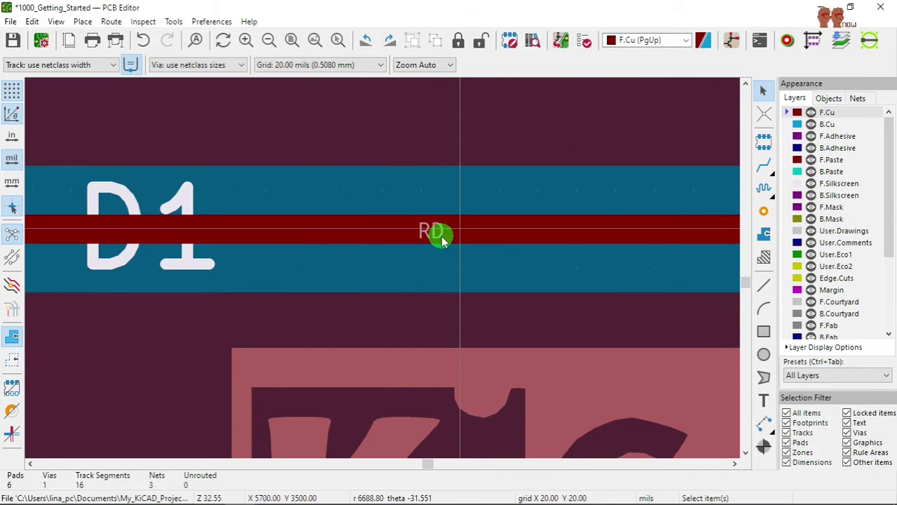
{"action": "scroll", "coordinate": [382, 270], "scroll_direction": "down", "scroll_amount": 6}
{"action": "scroll", "coordinate": [383, 272], "scroll_direction": "up", "scroll_amount": 1}
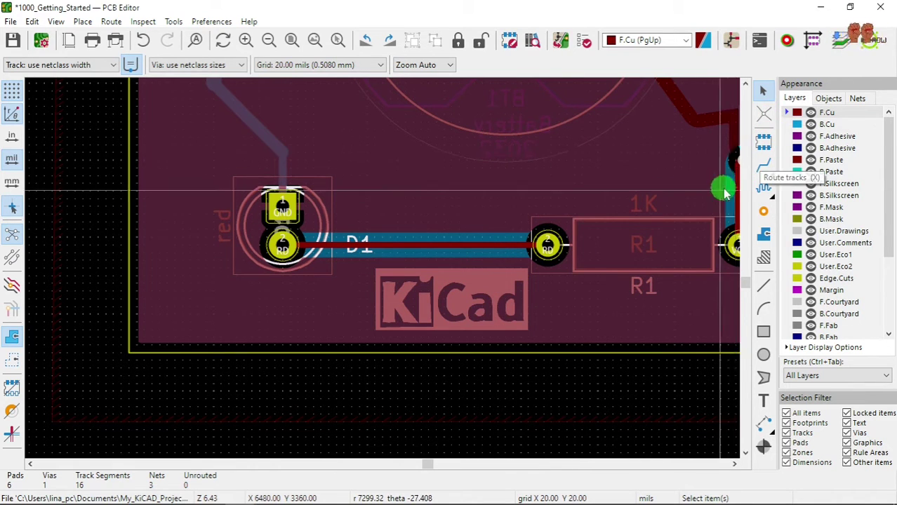
- Start a filled copper zone on F.Cu above and beside R1's pad 2, assigning it to net /RD
{"action": "scroll", "coordinate": [725, 195], "scroll_direction": "down", "scroll_amount": 2}
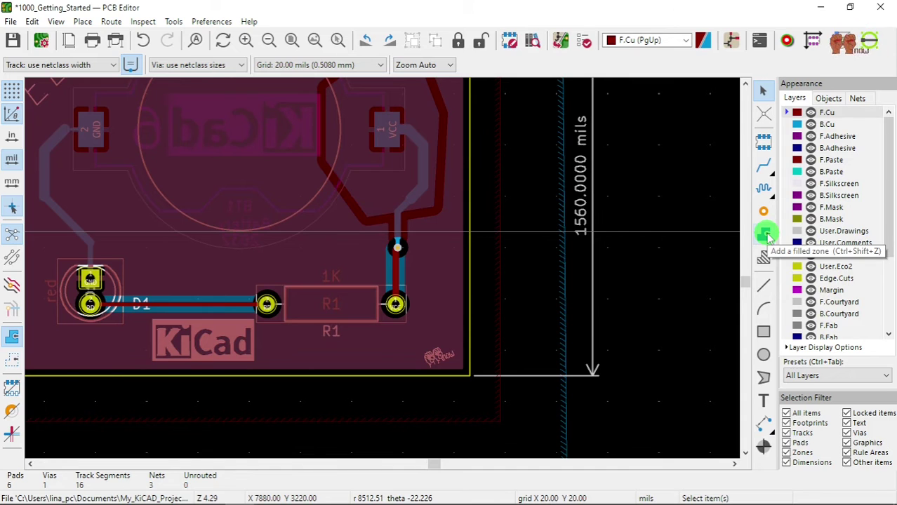
{"action": "left_click", "coordinate": [765, 235]}
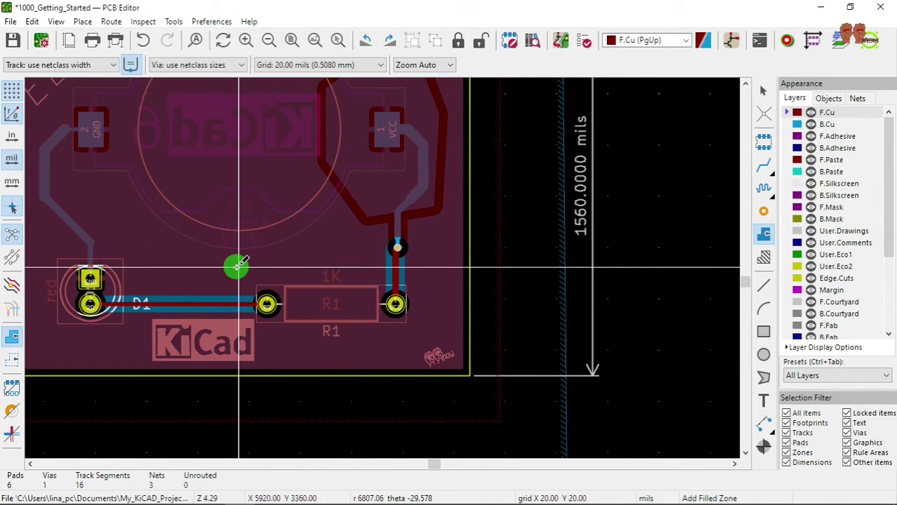
{"action": "left_click", "coordinate": [238, 267]}
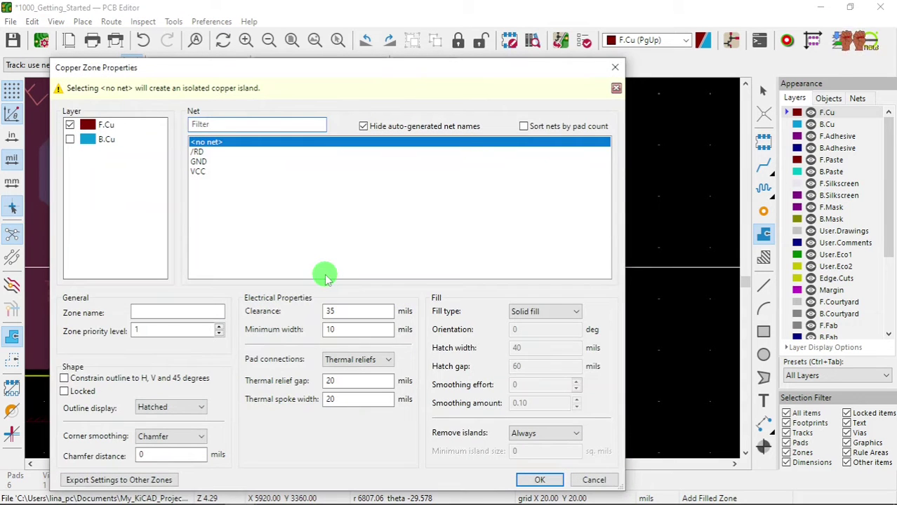
{"action": "left_click", "coordinate": [199, 152]}
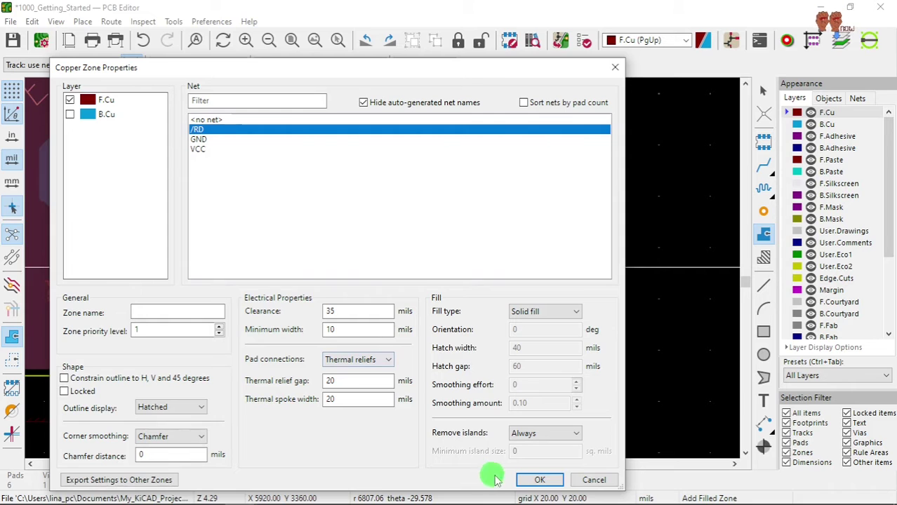
{"action": "left_click", "coordinate": [554, 481]}
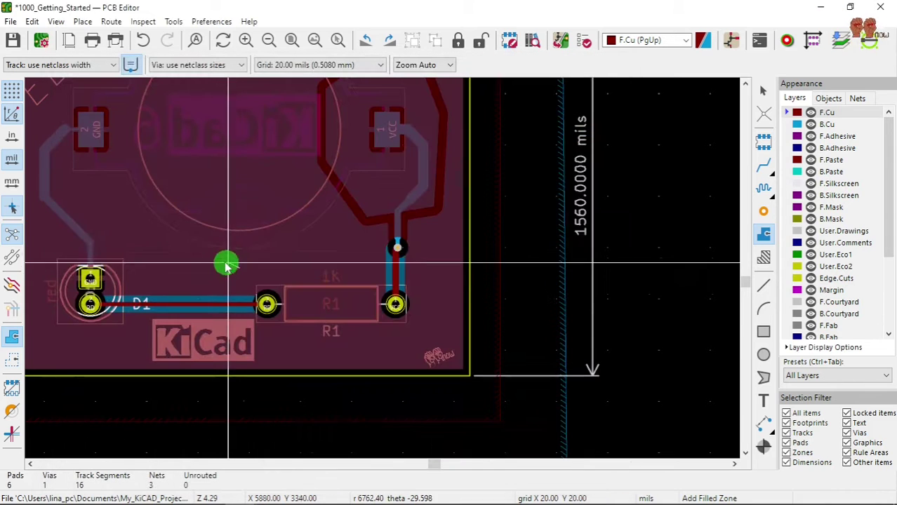
- Draw an eight-sided zone outline around R1's RD pad and close it
{"action": "left_click", "coordinate": [291, 268]}
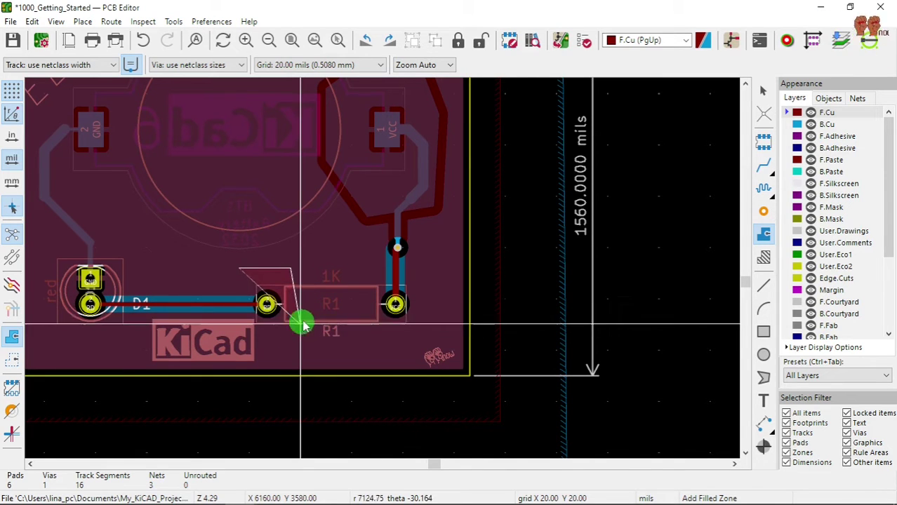
{"action": "left_click", "coordinate": [305, 295]}
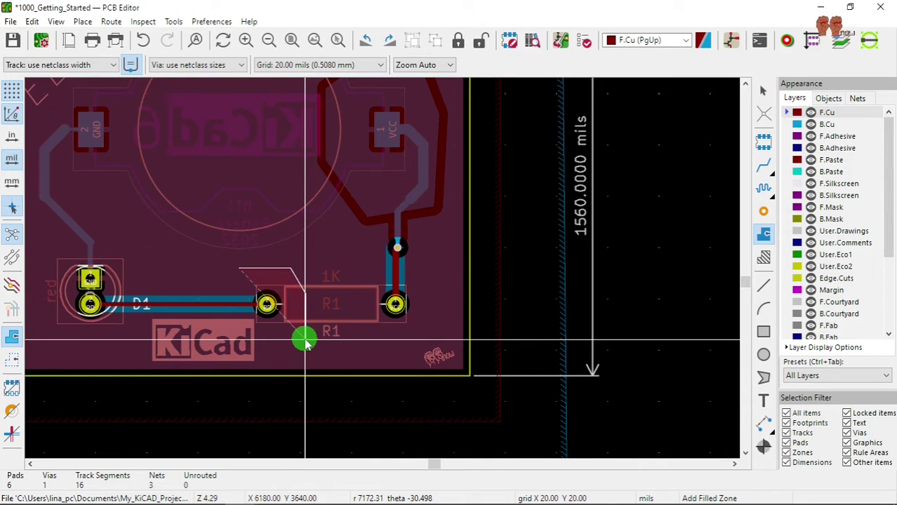
{"action": "left_click", "coordinate": [289, 356]}
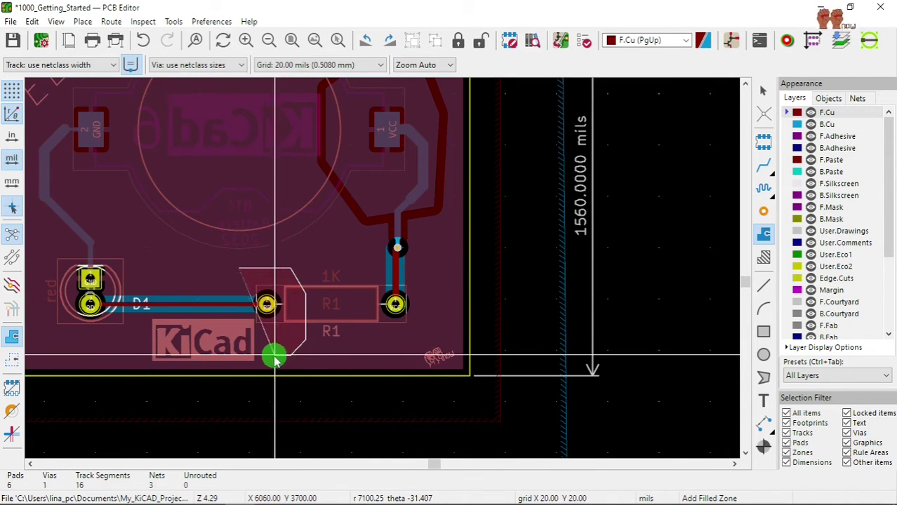
{"action": "left_click", "coordinate": [245, 356]}
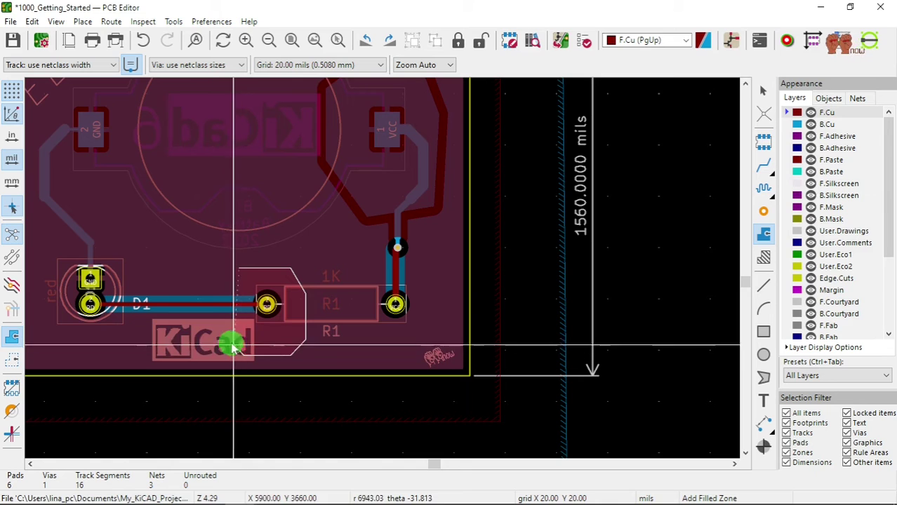
{"action": "right_click", "coordinate": [238, 274]}
{"action": "left_click", "coordinate": [266, 296]}
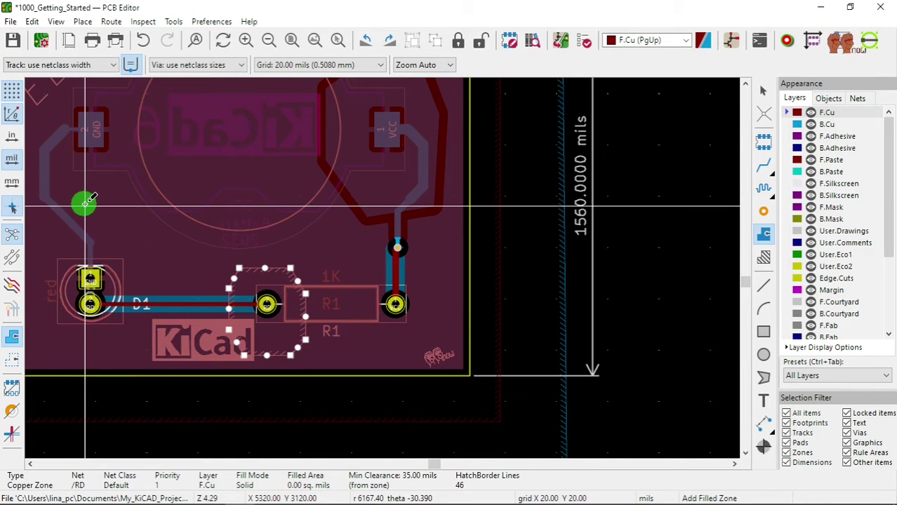
- Fill all zones, save the board and leave the zone tool after a close look at R1's RD pad
{"action": "key", "text": "b"}
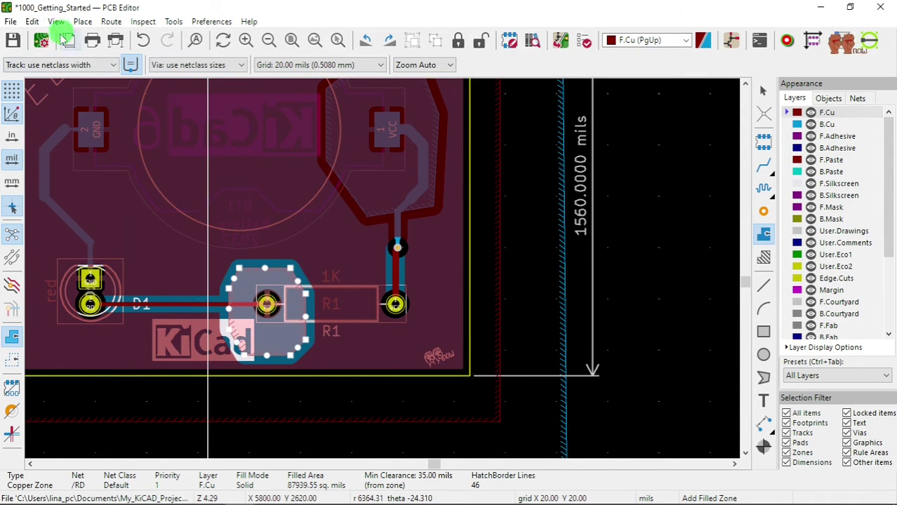
{"action": "left_click", "coordinate": [13, 40]}
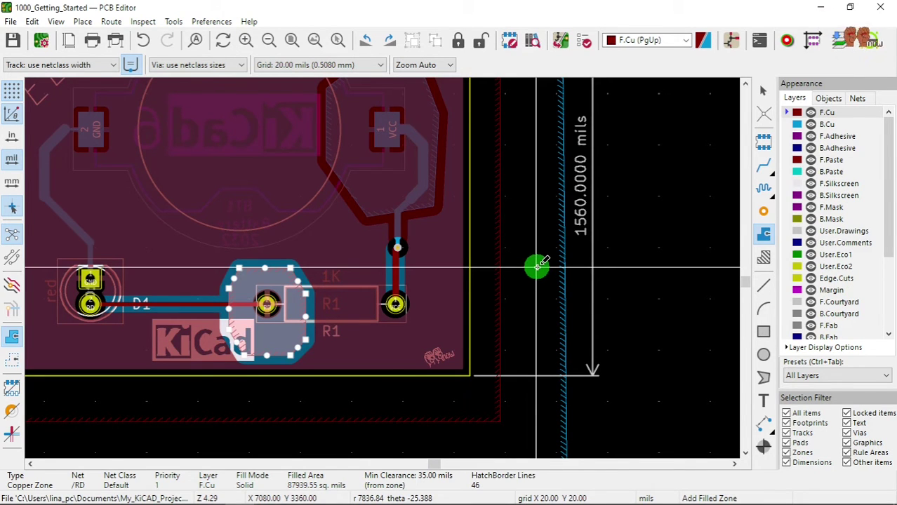
{"action": "scroll", "coordinate": [264, 301], "scroll_direction": "up", "scroll_amount": 3}
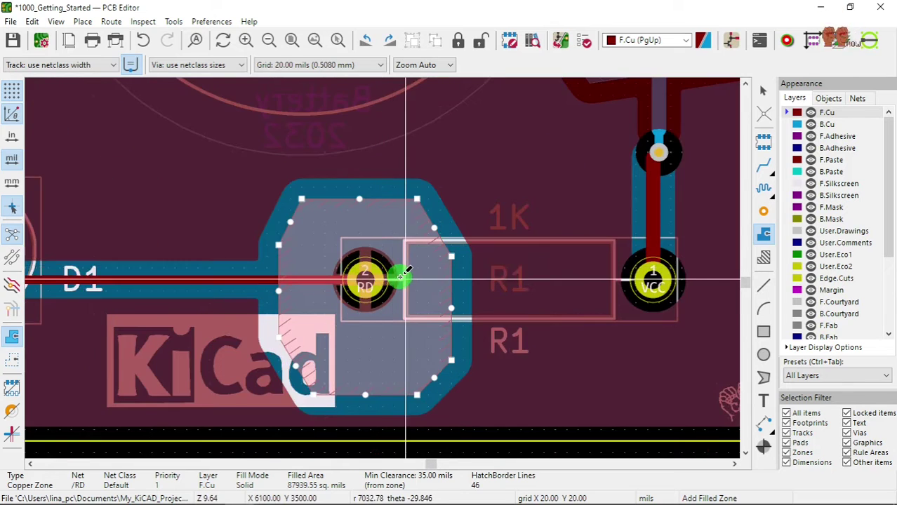
{"action": "scroll", "coordinate": [406, 273], "scroll_direction": "up", "scroll_amount": 1}
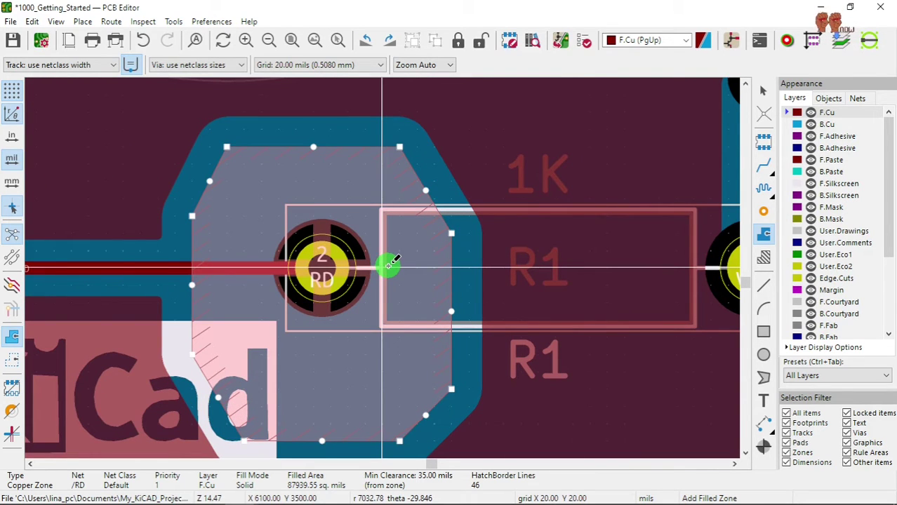
{"action": "key", "text": "Escape"}
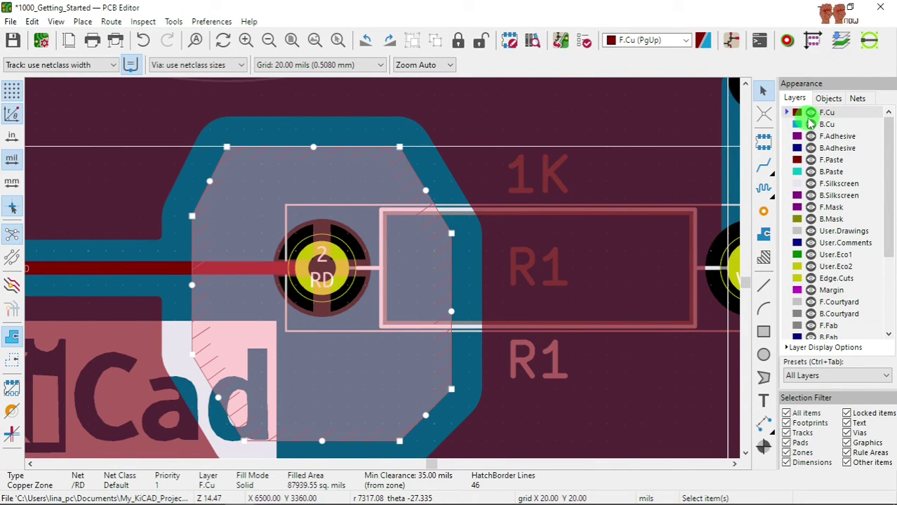
- Show only the zone outlines, set the RD zone's priority level to 0 and refill all zones
{"action": "left_click", "coordinate": [11, 360]}
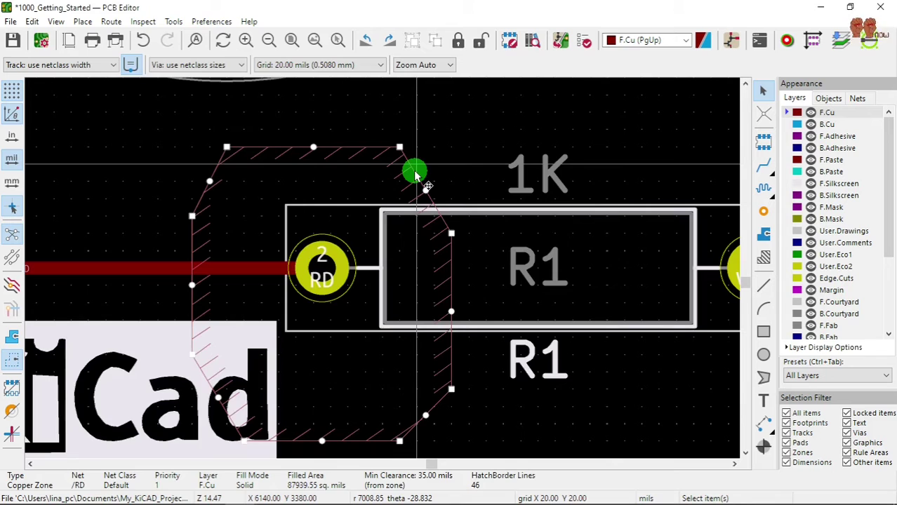
{"action": "double_click", "coordinate": [415, 175]}
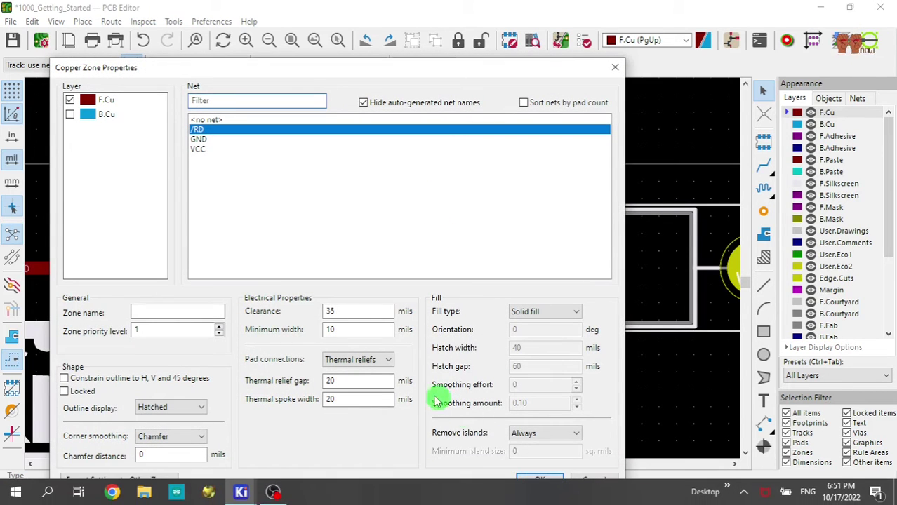
{"action": "left_click", "coordinate": [219, 336]}
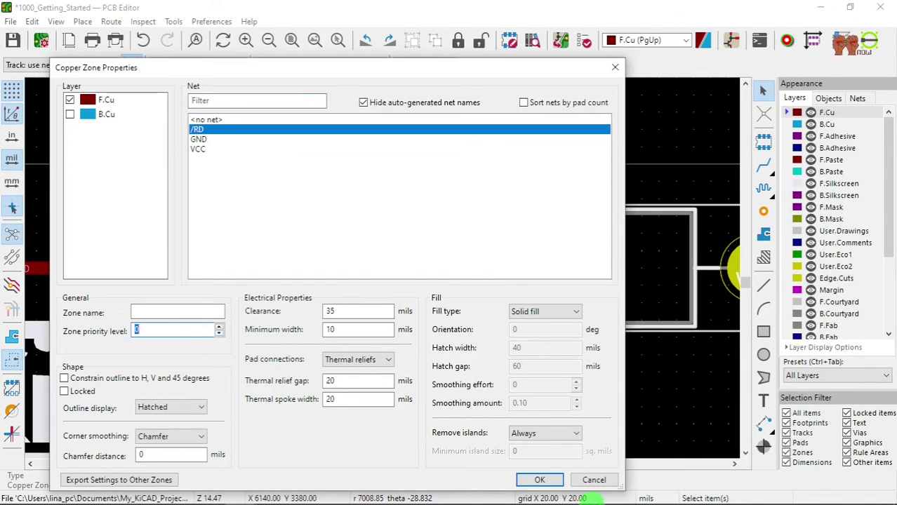
{"action": "left_click", "coordinate": [541, 480]}
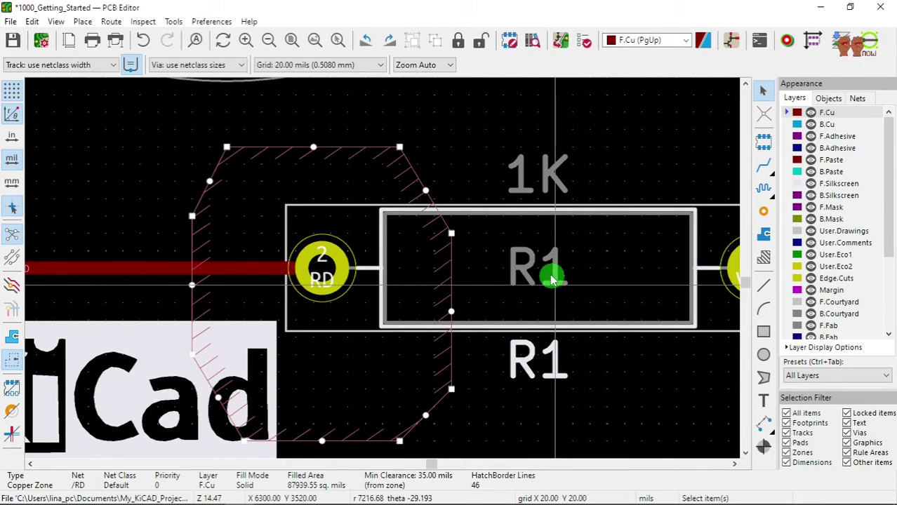
{"action": "key", "text": "b"}
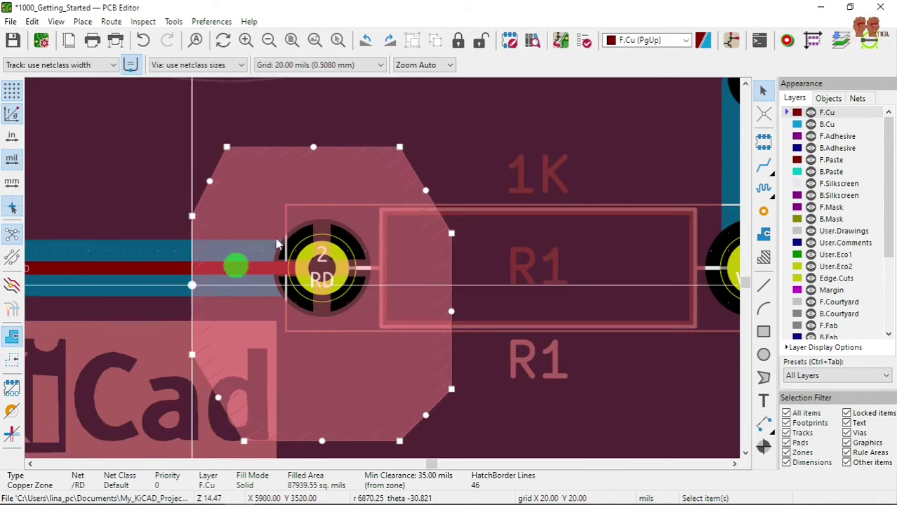
- Run the design rules check on the board and close the checker
{"action": "left_click", "coordinate": [585, 40]}
{"action": "left_click", "coordinate": [398, 385]}
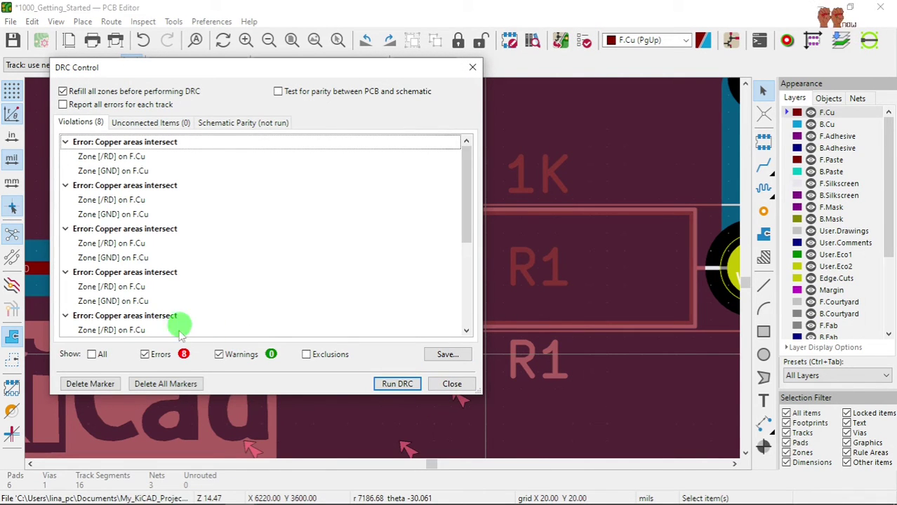
{"action": "left_click", "coordinate": [463, 384]}
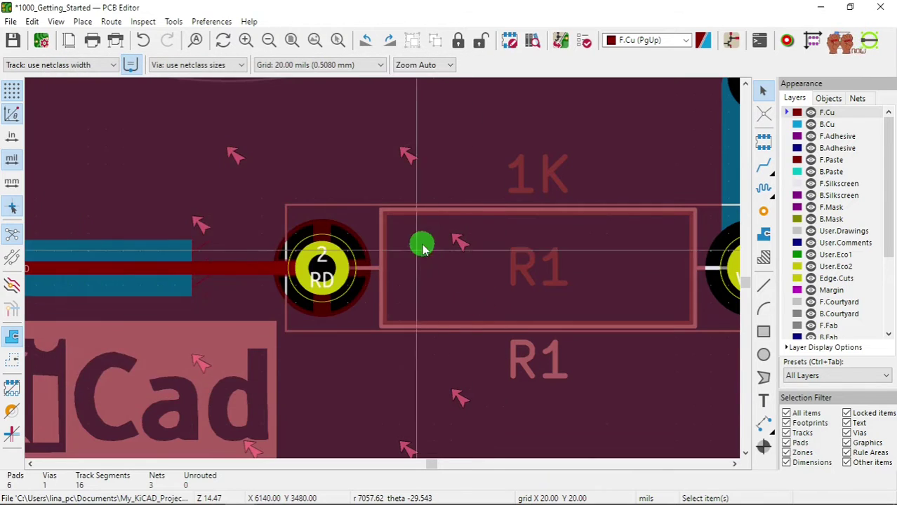
- Set the RD zone's priority level to 1 in zone outline display and show the zone fills again
{"action": "scroll", "coordinate": [422, 249], "scroll_direction": "down", "scroll_amount": 4}
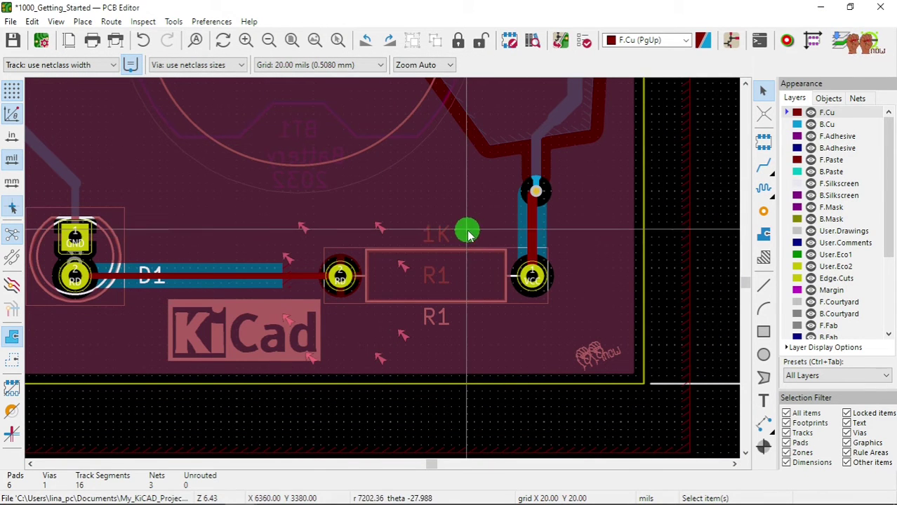
{"action": "left_click", "coordinate": [13, 360]}
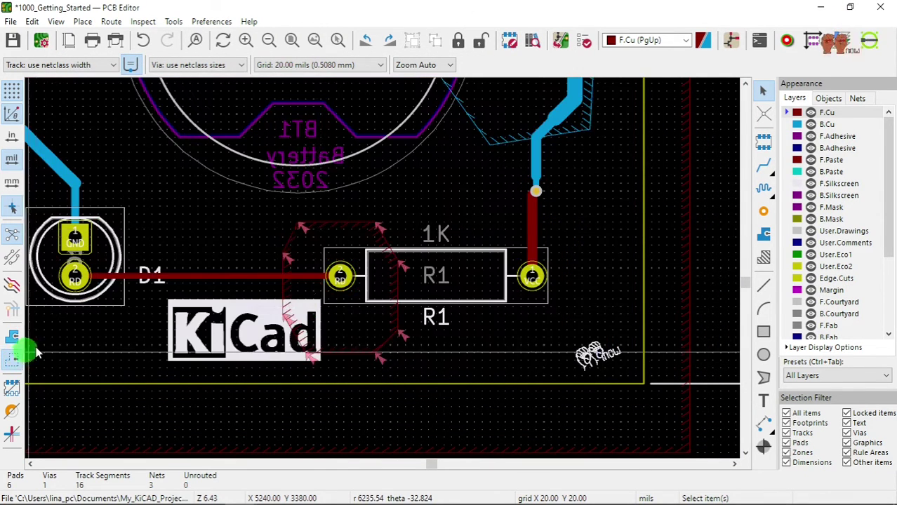
{"action": "double_click", "coordinate": [334, 226]}
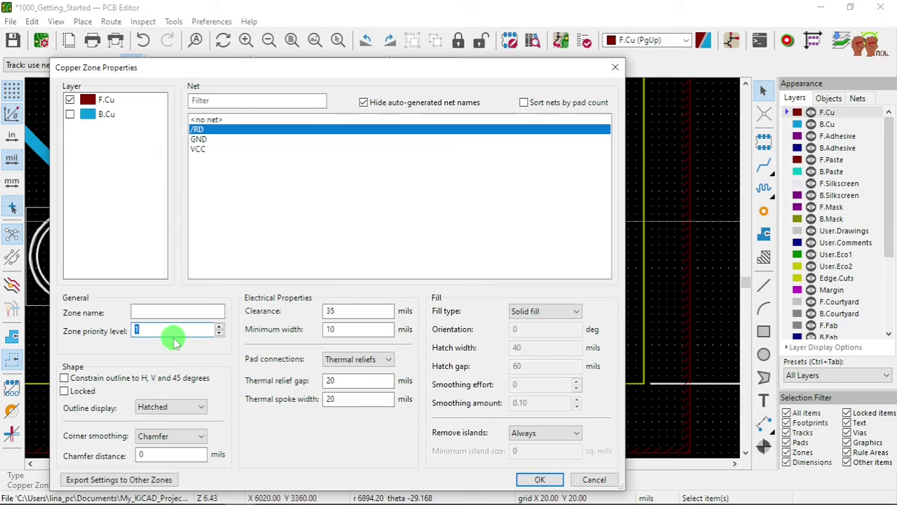
{"action": "left_click", "coordinate": [540, 481]}
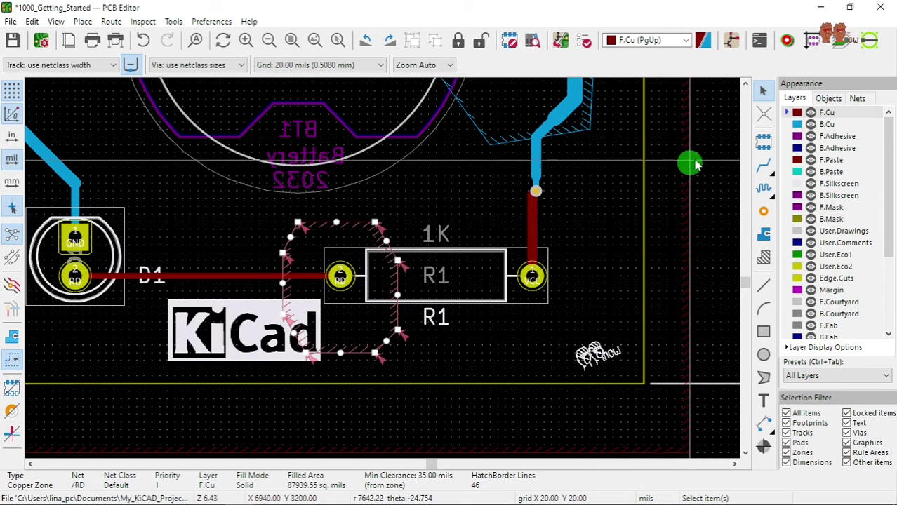
{"action": "left_click", "coordinate": [12, 337]}
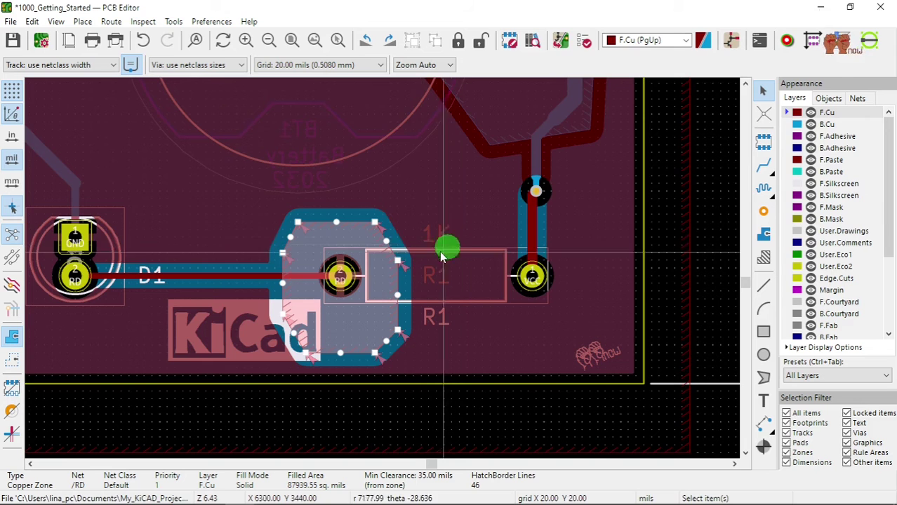
- Set the RD zone's clearance to 25 mils, reopen its properties and set the clearance to 20 mils
{"action": "double_click", "coordinate": [366, 222]}
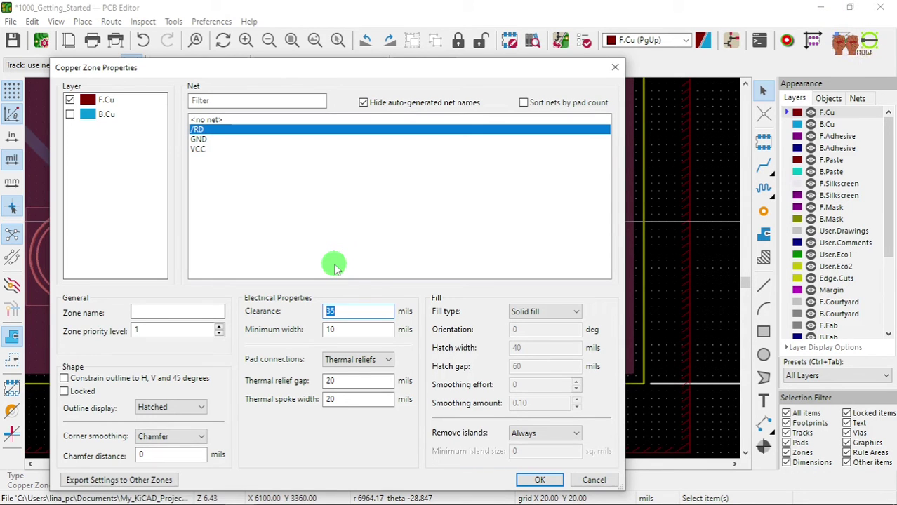
{"action": "left_click", "coordinate": [539, 481]}
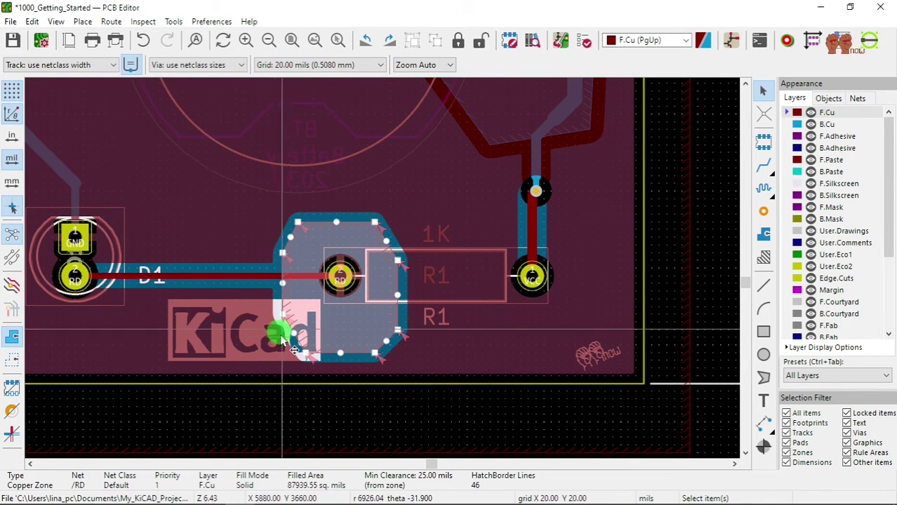
{"action": "double_click", "coordinate": [349, 223]}
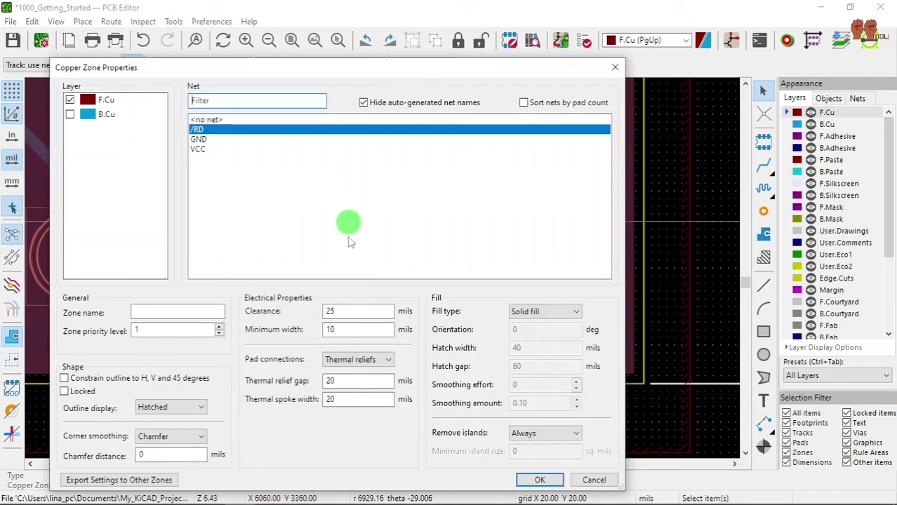
{"action": "double_click", "coordinate": [340, 334]}
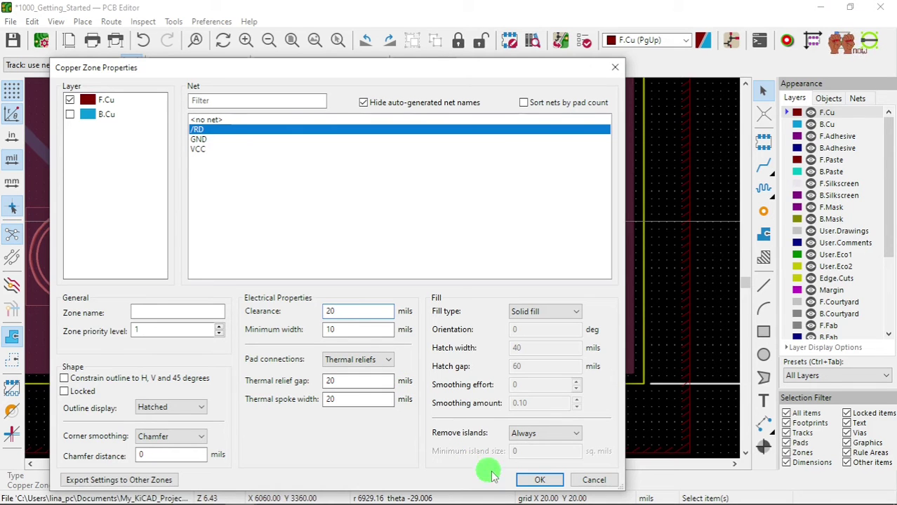
{"action": "left_click", "coordinate": [540, 480]}
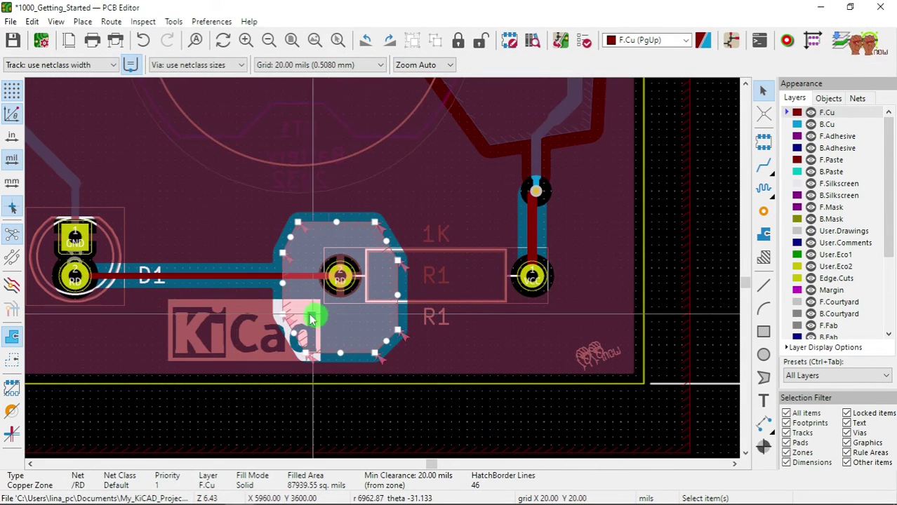
- Examine the clearance gap and thermal reliefs around R1's RD pad and select the R1 footprint
{"action": "scroll", "coordinate": [312, 319], "scroll_direction": "up", "scroll_amount": 2}
{"action": "scroll", "coordinate": [284, 206], "scroll_direction": "down", "scroll_amount": 1}
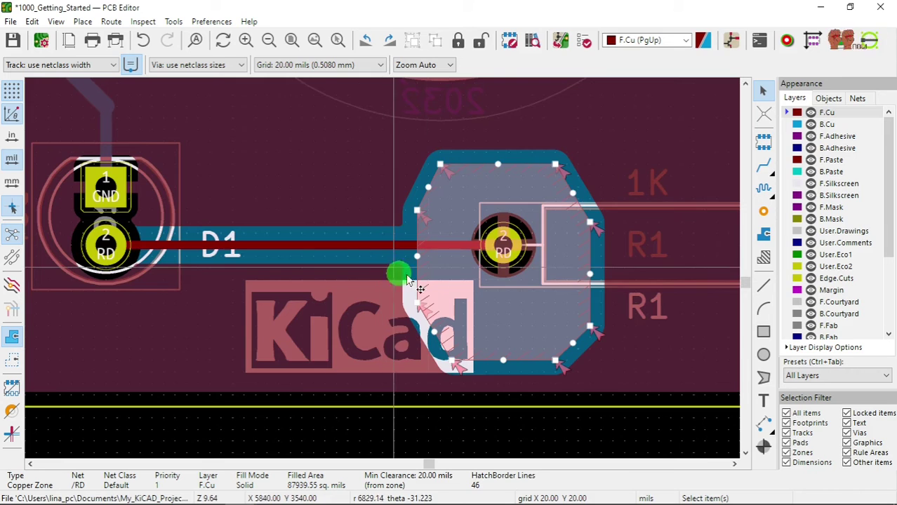
{"action": "scroll", "coordinate": [507, 249], "scroll_direction": "up", "scroll_amount": 1}
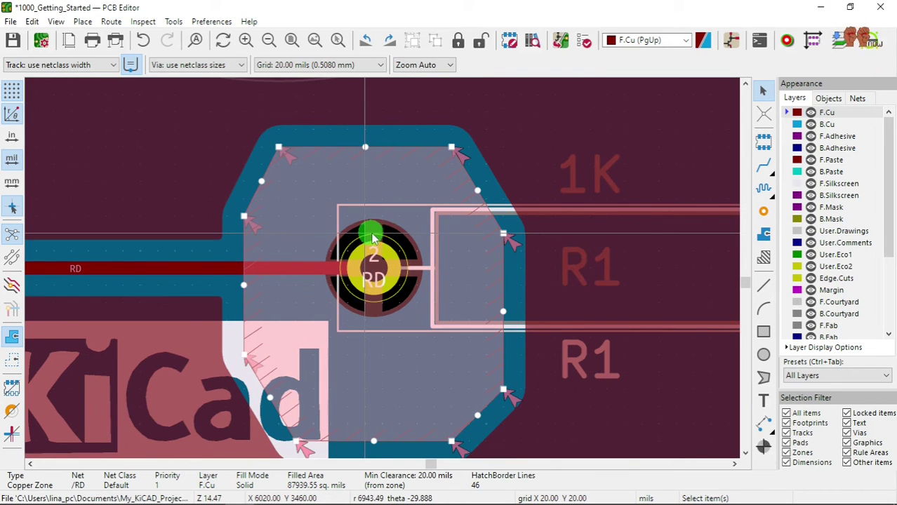
{"action": "left_click", "coordinate": [378, 239]}
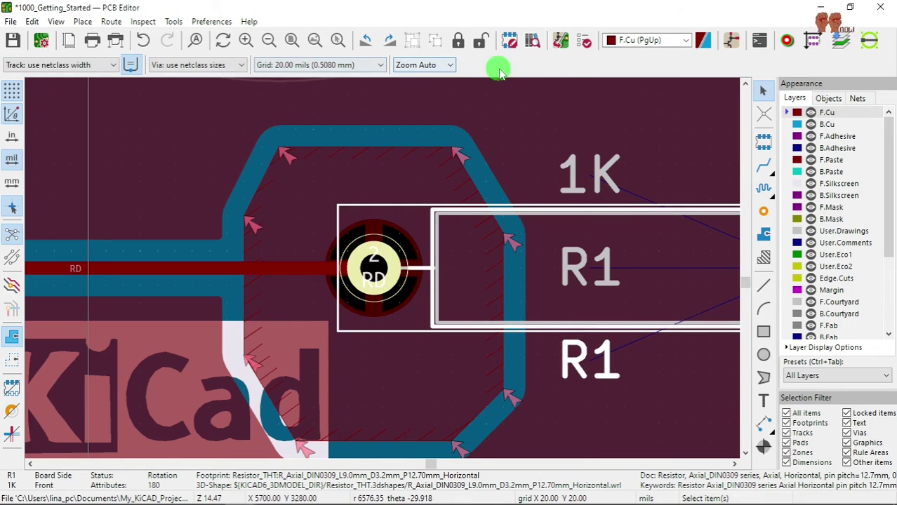
- Rerun the design rules check with zone refill, review its violations, unconnected items and schematic parity results, and close the checker
{"action": "left_click", "coordinate": [586, 41]}
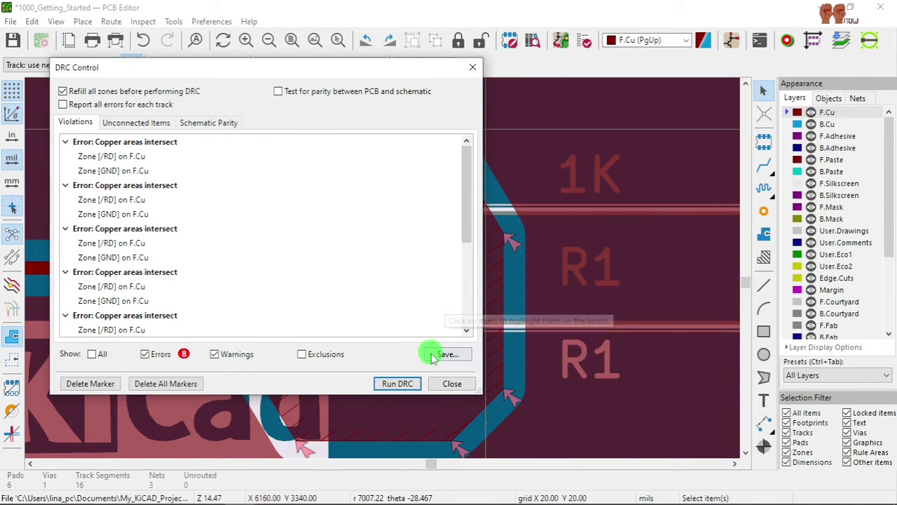
{"action": "left_click", "coordinate": [405, 387]}
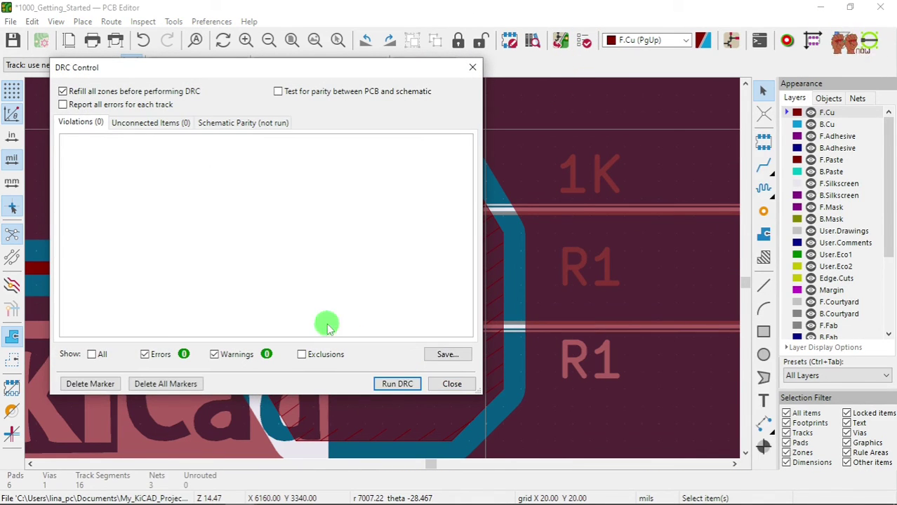
{"action": "left_click", "coordinate": [397, 384]}
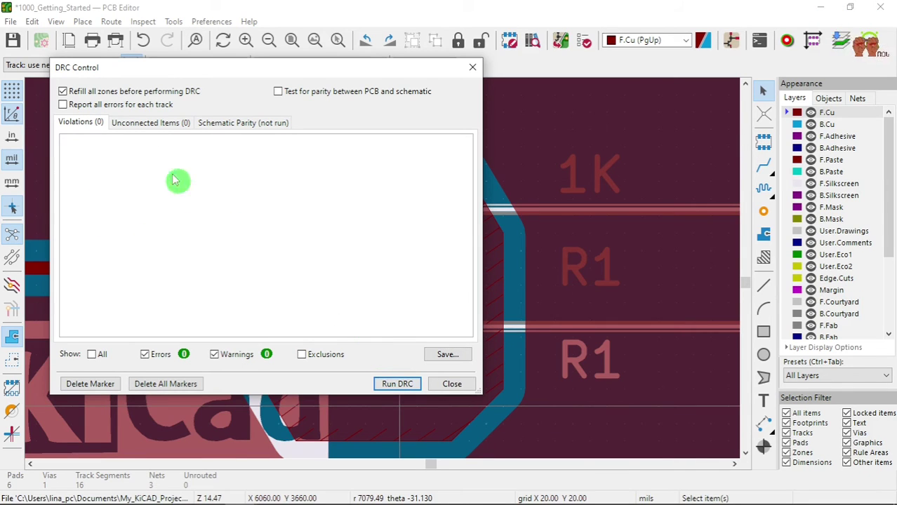
{"action": "left_click", "coordinate": [153, 123]}
{"action": "left_click", "coordinate": [252, 126]}
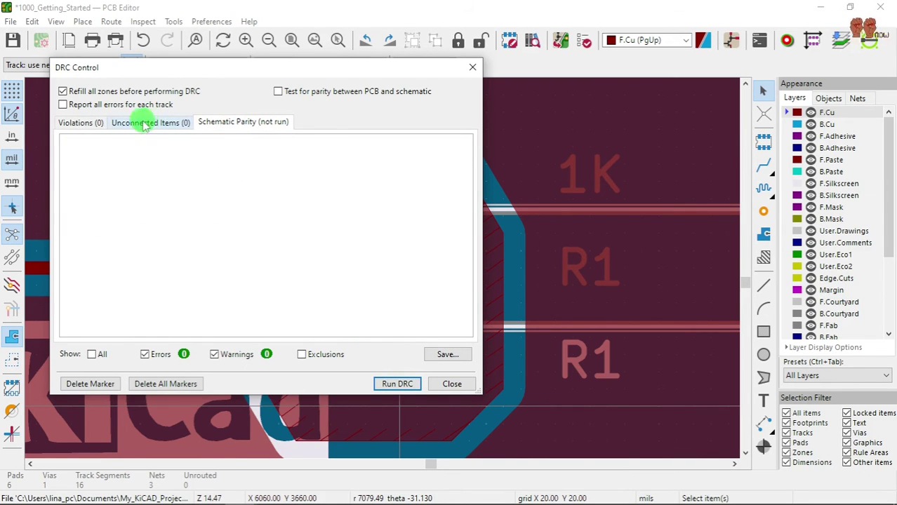
{"action": "left_click", "coordinate": [104, 125]}
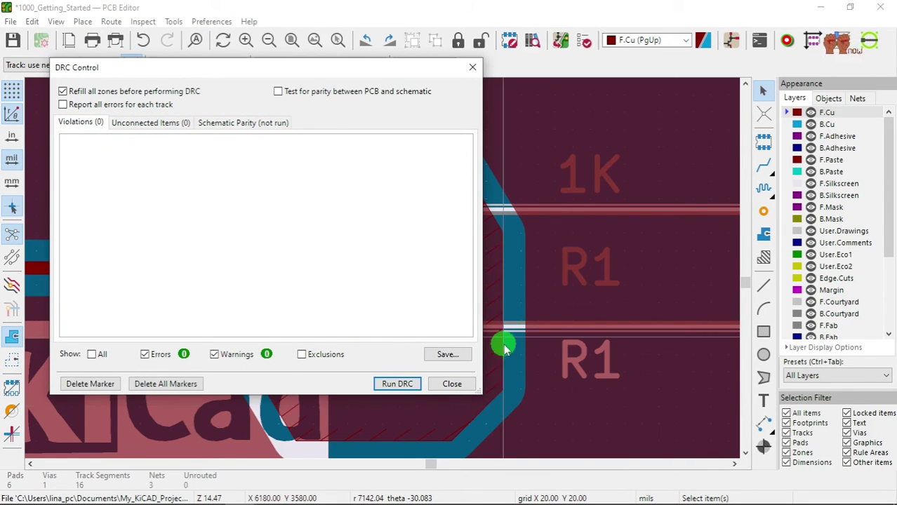
{"action": "left_click", "coordinate": [452, 385]}
- Look over the finished copper zones on the whole board and open the board in the 3D viewer
{"action": "scroll", "coordinate": [381, 270], "scroll_direction": "down", "scroll_amount": 8}
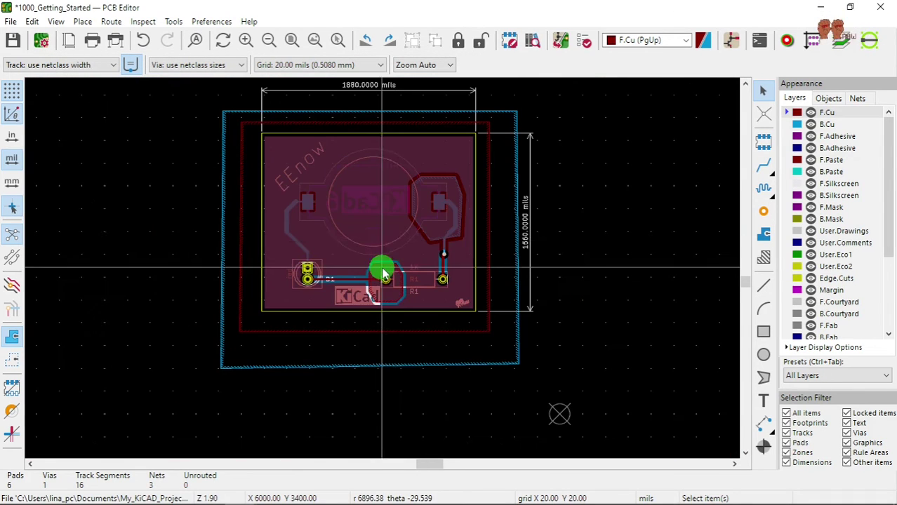
{"action": "scroll", "coordinate": [379, 277], "scroll_direction": "up", "scroll_amount": 3}
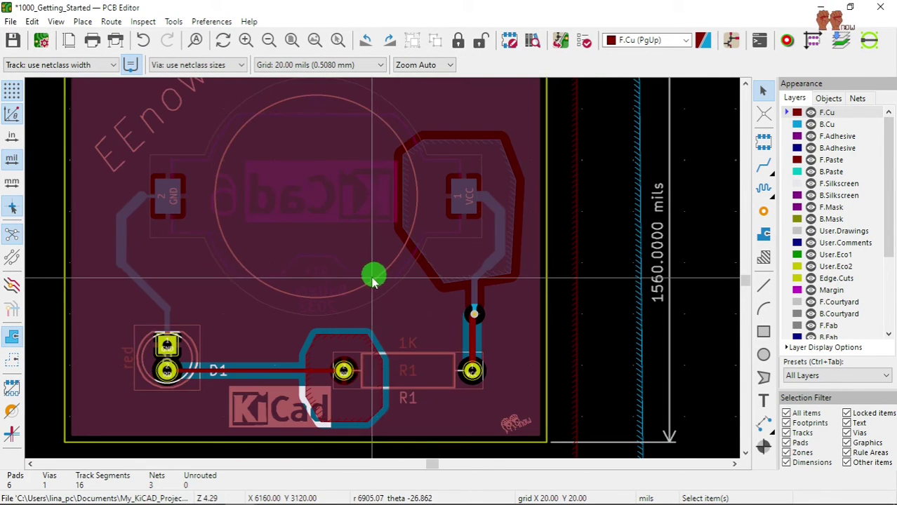
{"action": "scroll", "coordinate": [376, 277], "scroll_direction": "down", "scroll_amount": 1}
{"action": "scroll", "coordinate": [379, 270], "scroll_direction": "up", "scroll_amount": 1}
{"action": "scroll", "coordinate": [383, 272], "scroll_direction": "down", "scroll_amount": 1}
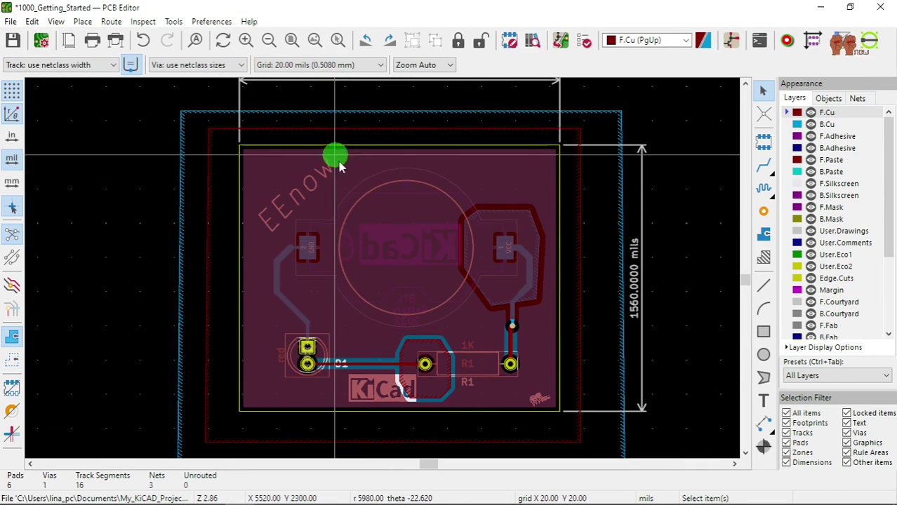
{"action": "key", "text": "alt+3"}
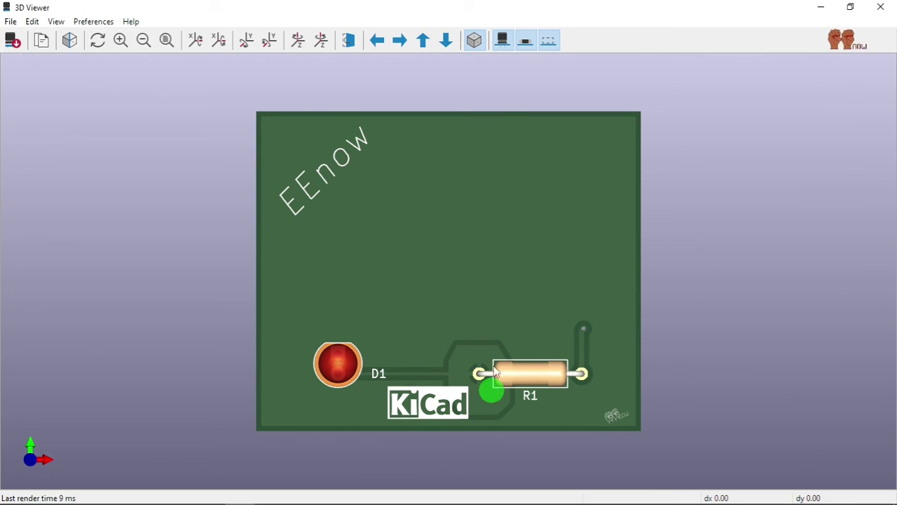